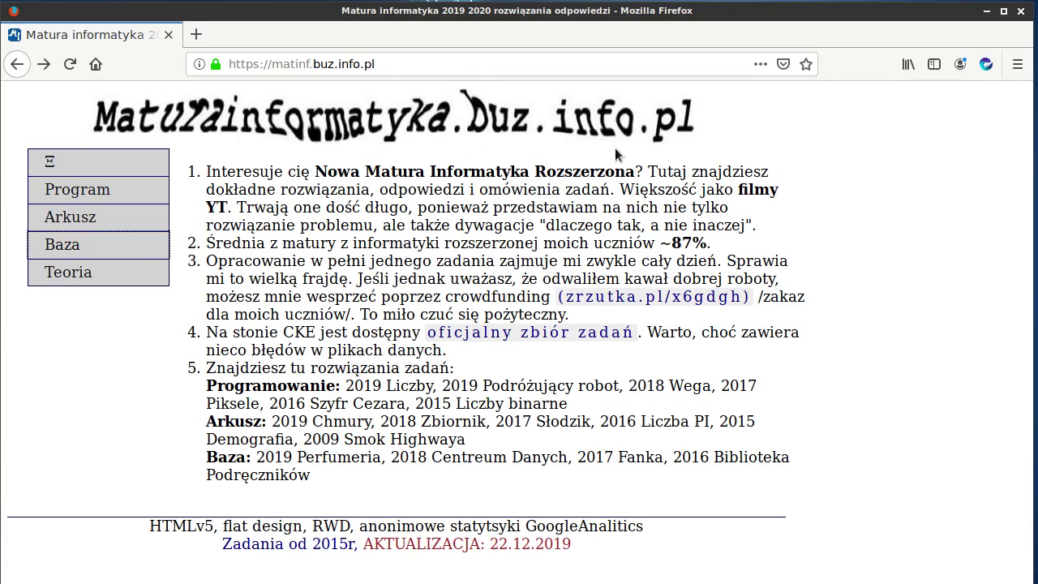
Go to the Baza database-tasks page and scroll down to the Matura 2015 Formuła 1 tasks.
click(142, 252)
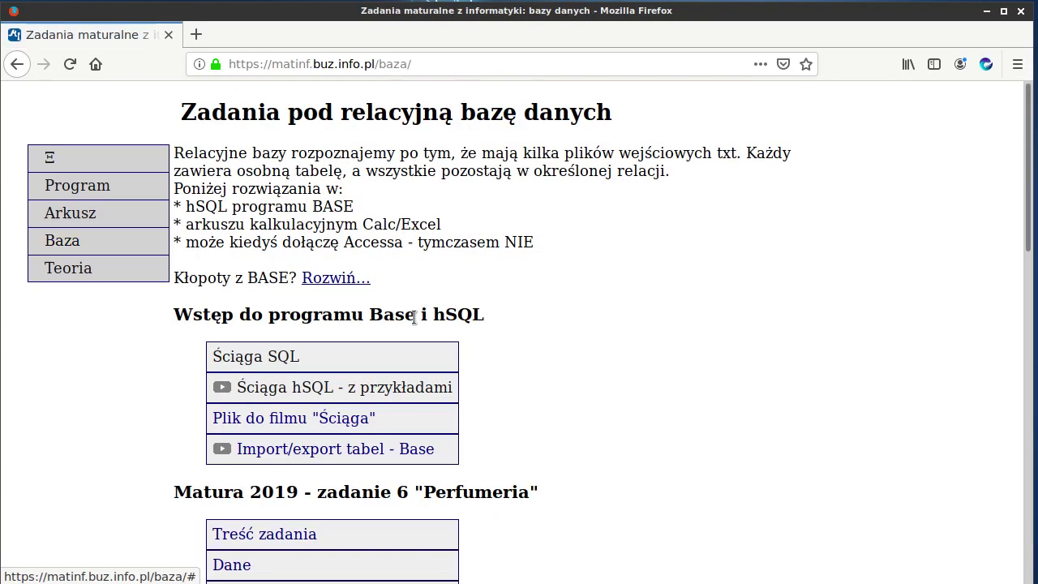
scroll(412, 200, down, 10)
scroll(412, 199, down, 7)
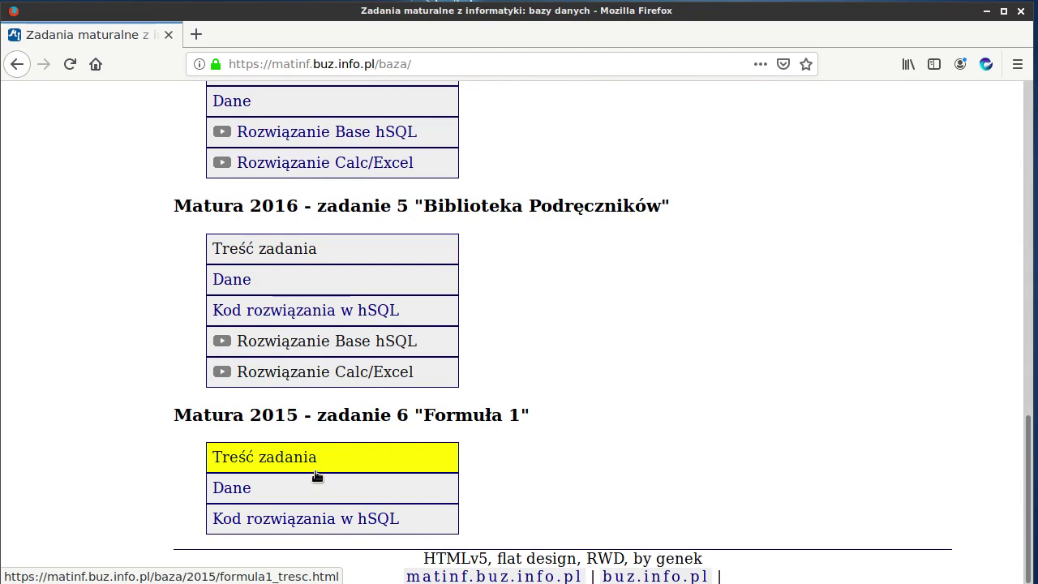
click(312, 460)
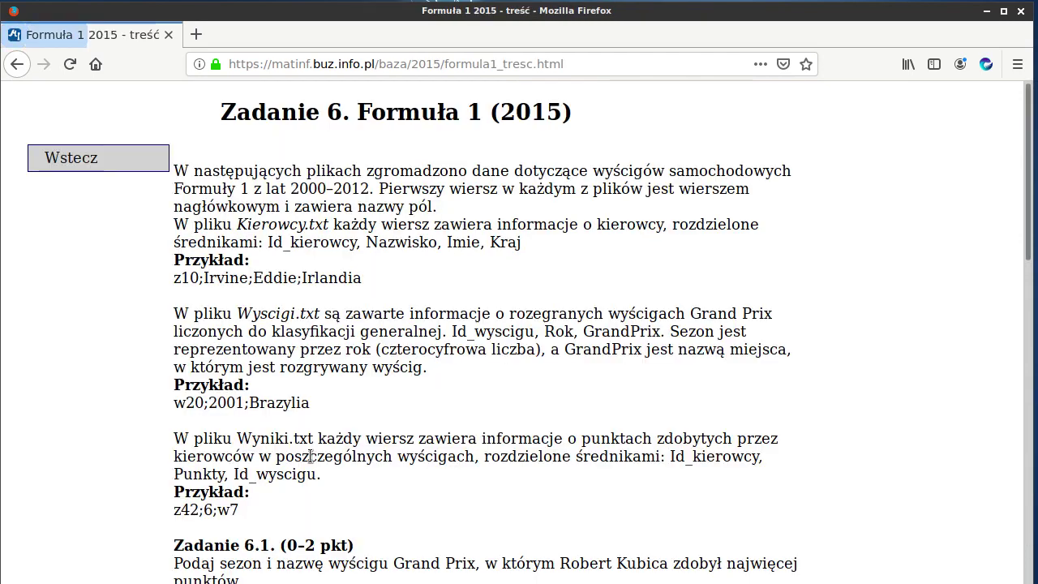
scroll(324, 260, down, 2)
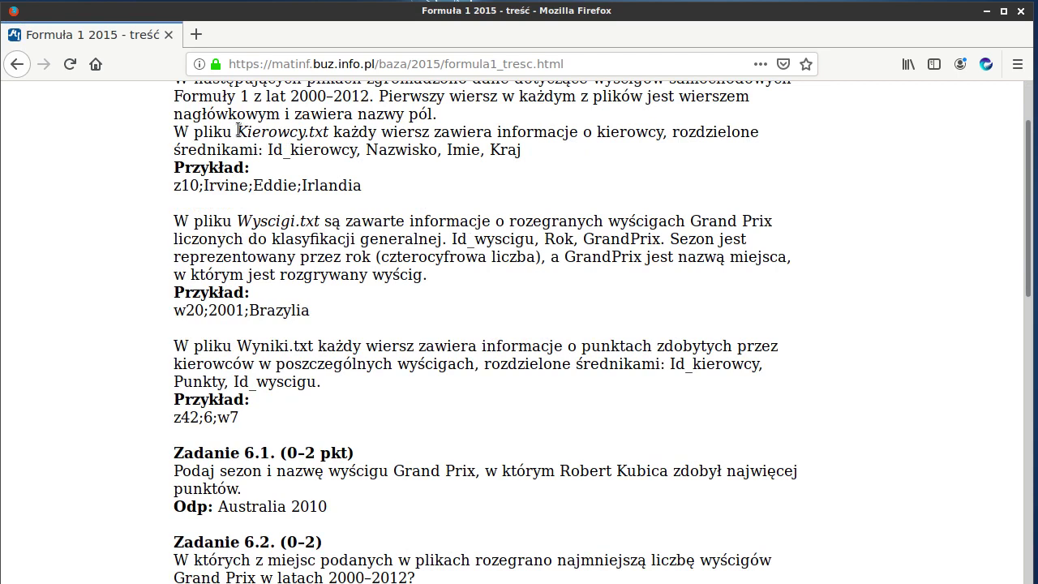
drag(238, 130, 323, 131)
drag(253, 220, 304, 221)
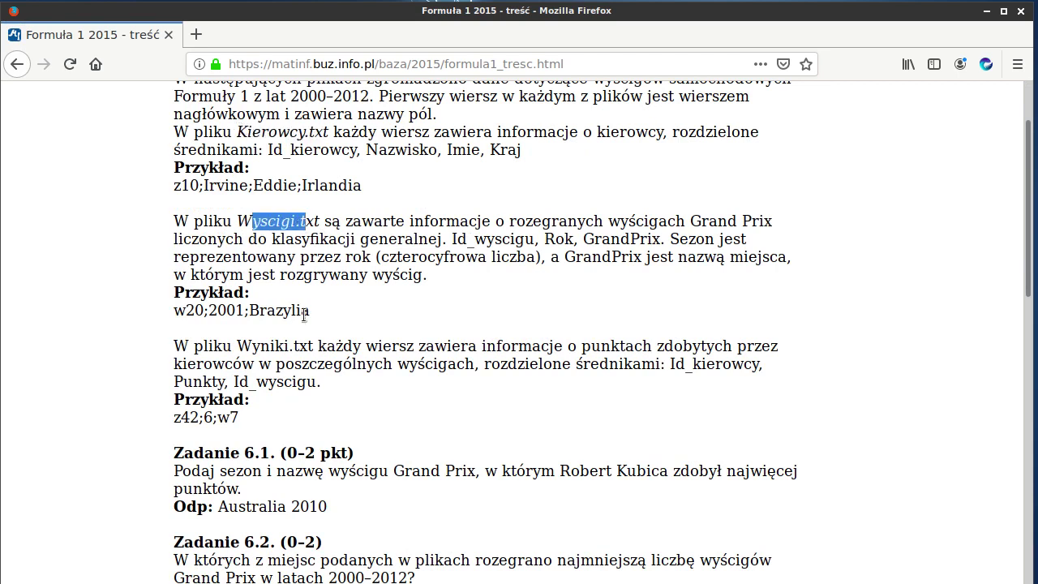
drag(251, 346, 315, 347)
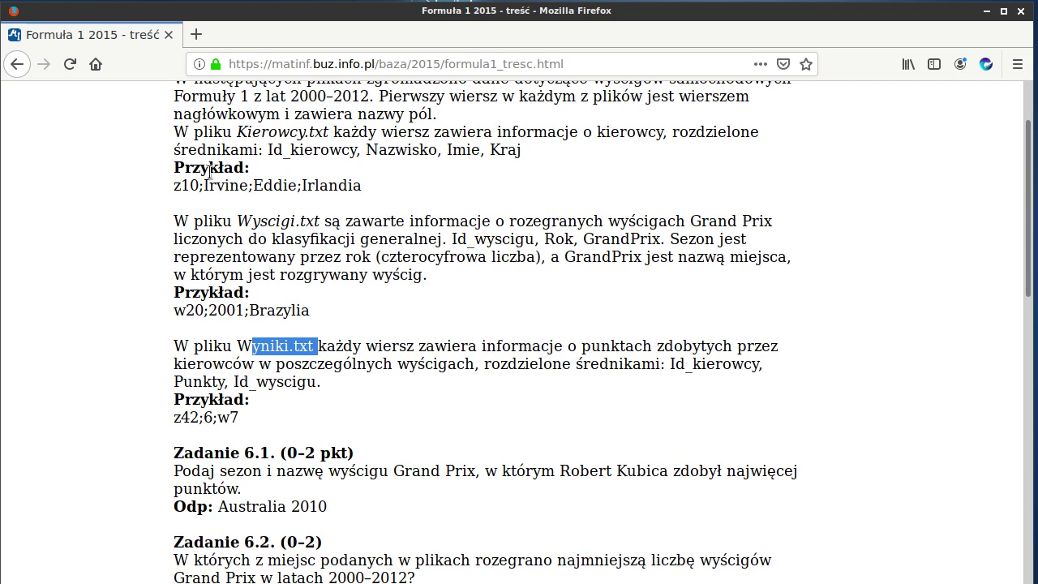
drag(174, 184, 198, 185)
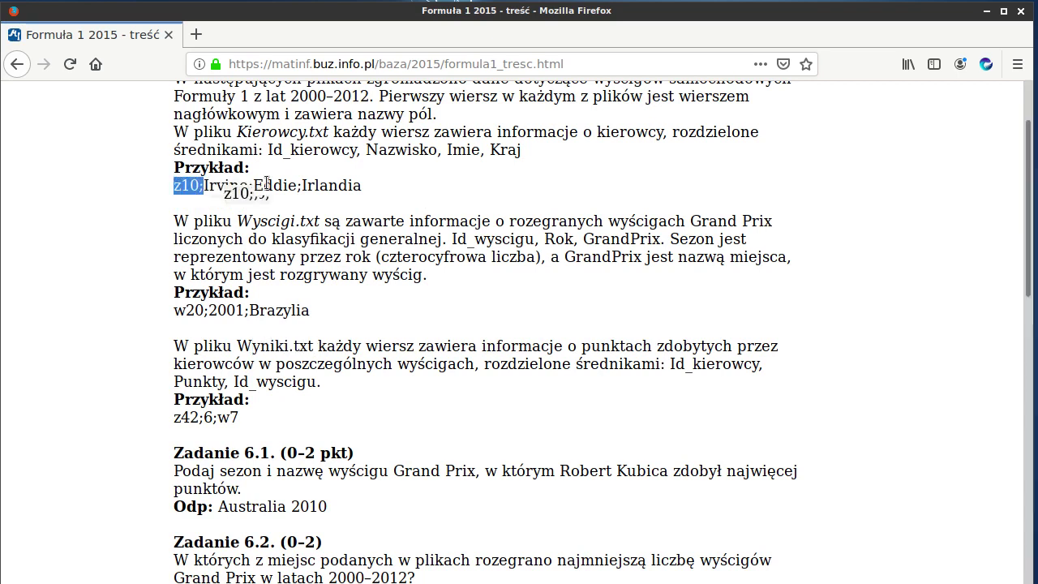
drag(264, 185, 362, 184)
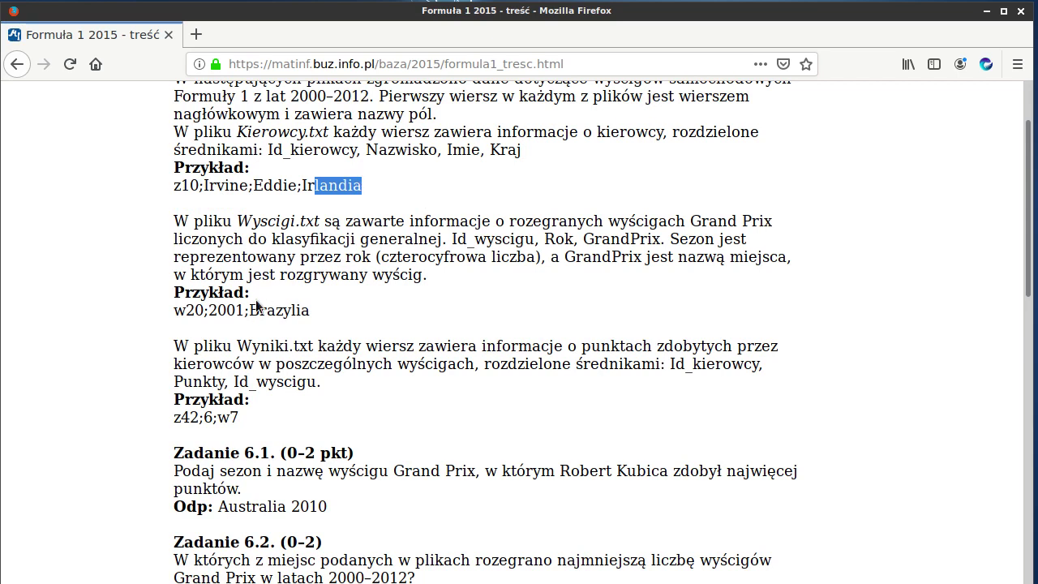
drag(174, 310, 311, 310)
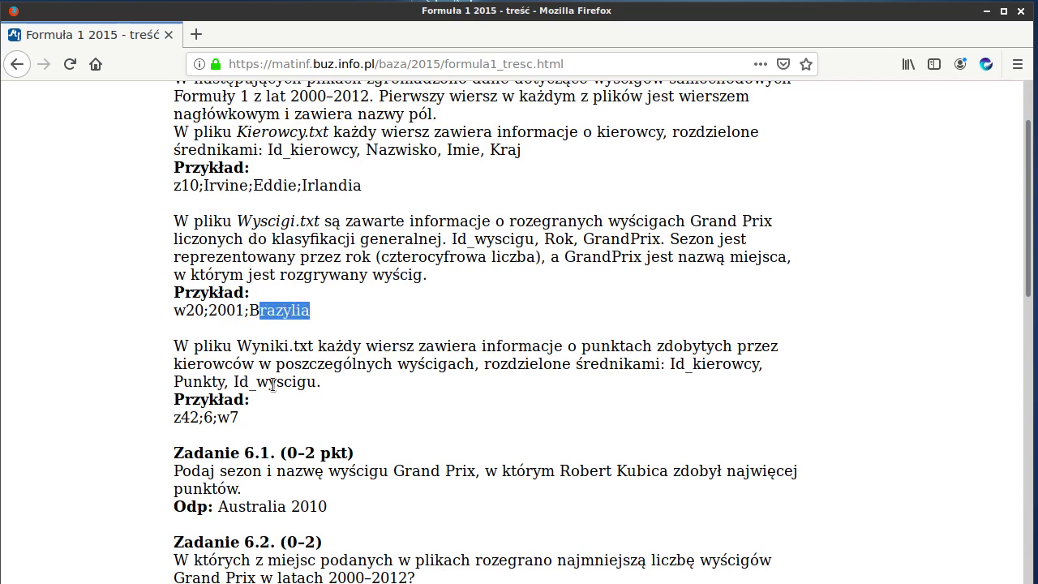
drag(203, 418, 212, 418)
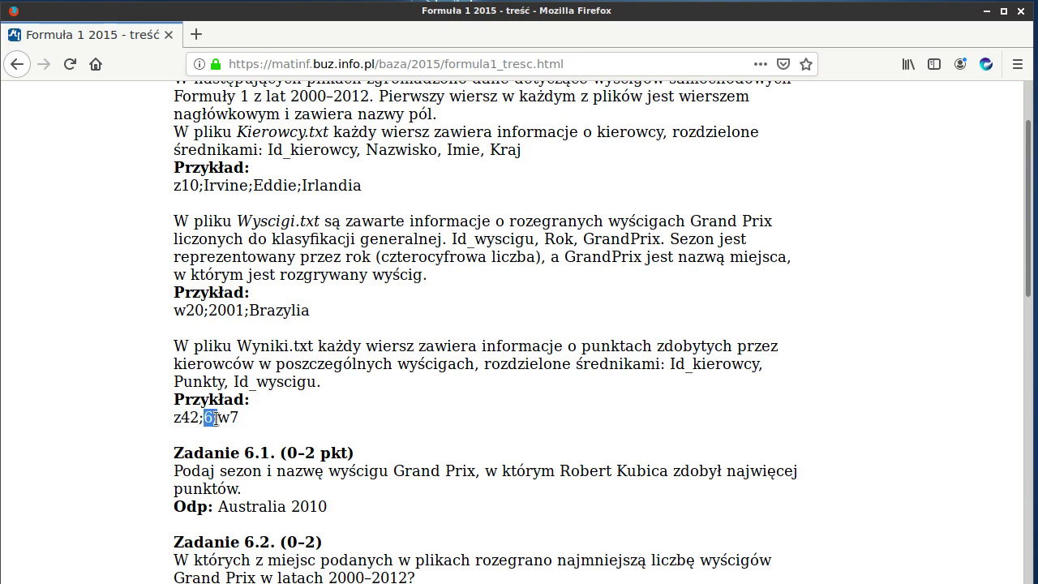
drag(220, 417, 216, 418)
click(244, 413)
click(273, 418)
Select the Kierowcy.txt driver data in Geany, then return to the empty Calc workbook.
key(alt+Tab)
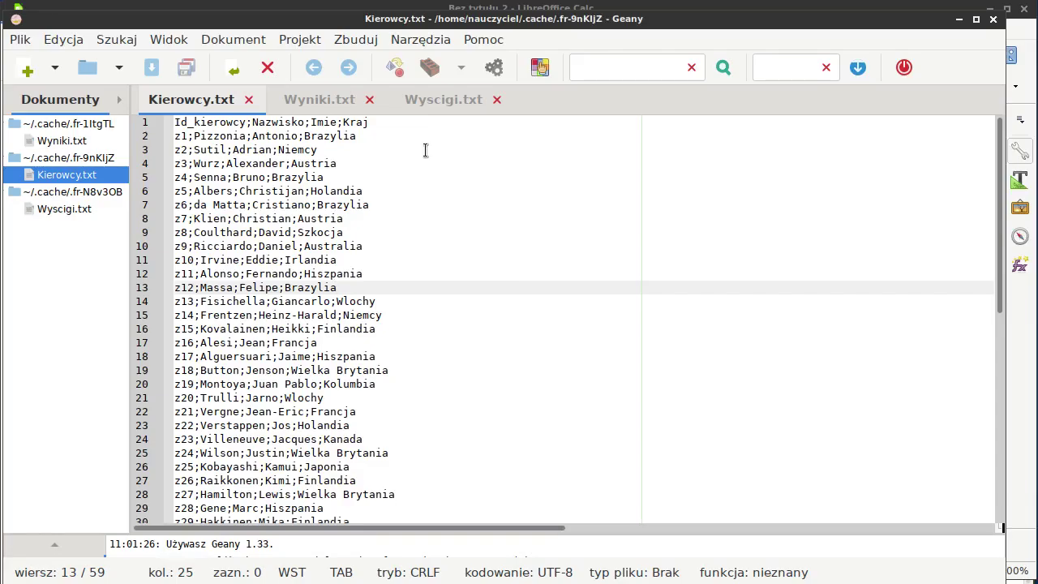
key(ctrl+a)
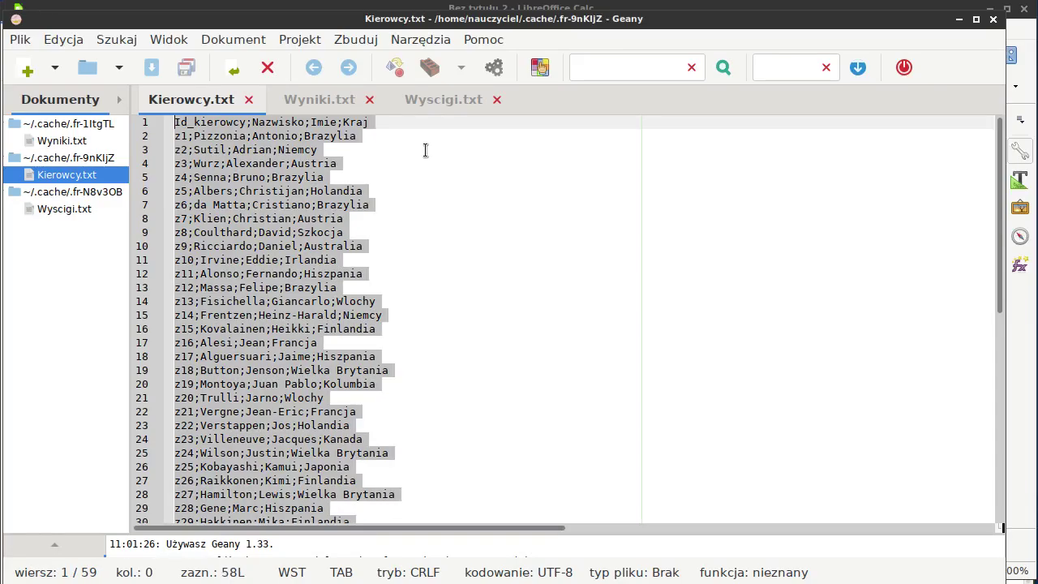
key(ctrl+End)
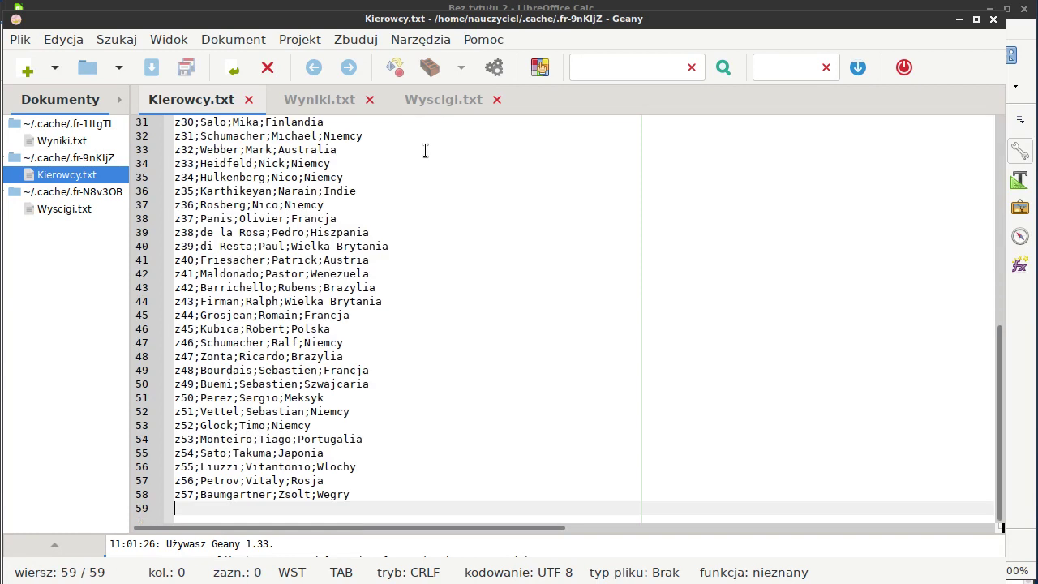
key(alt+Tab)
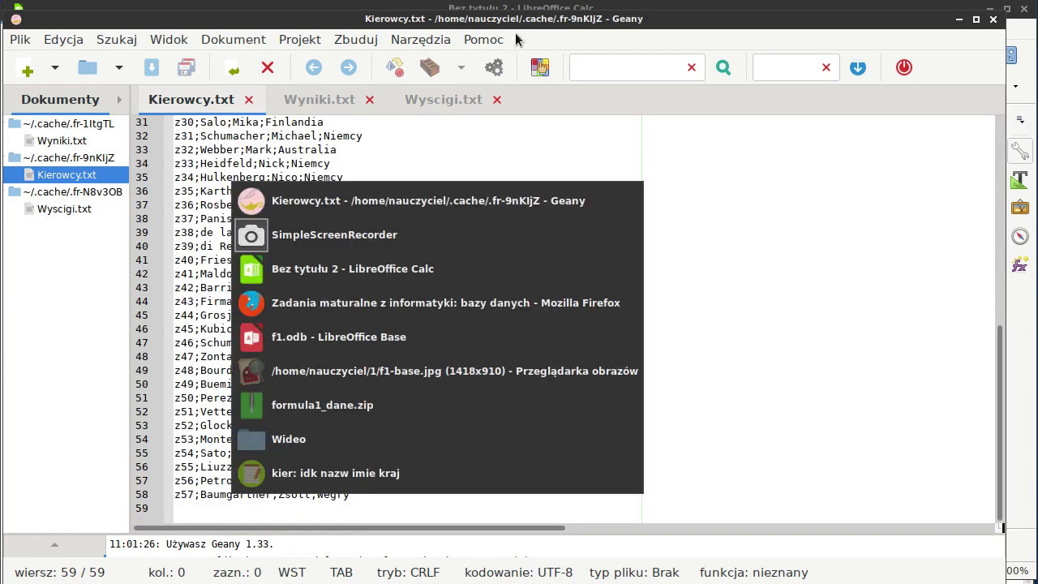
key(alt+Tab)
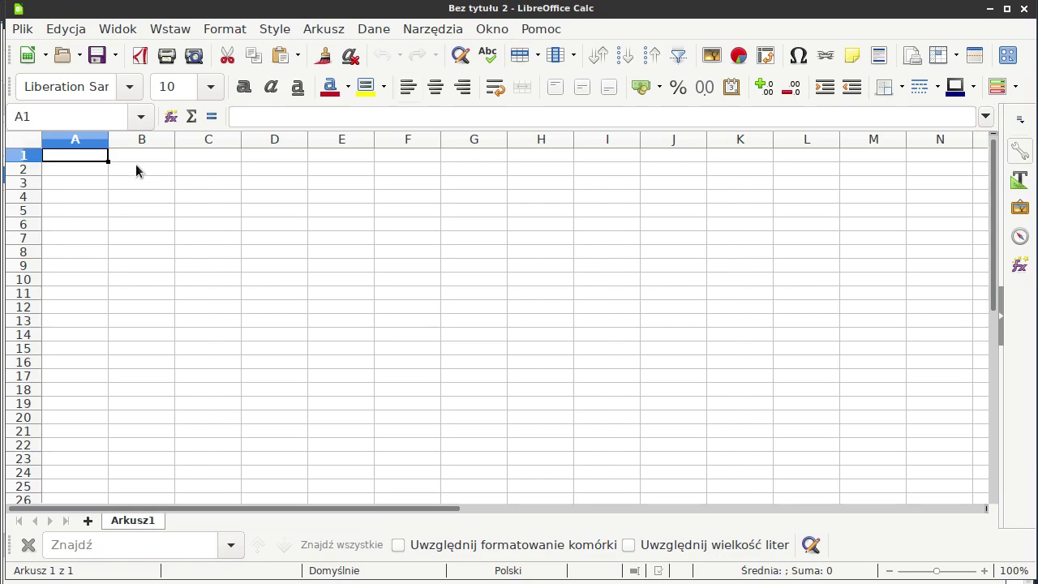
Paste the driver data, importing with semicolon separators only, without splitting on spaces.
key(ctrl+v)
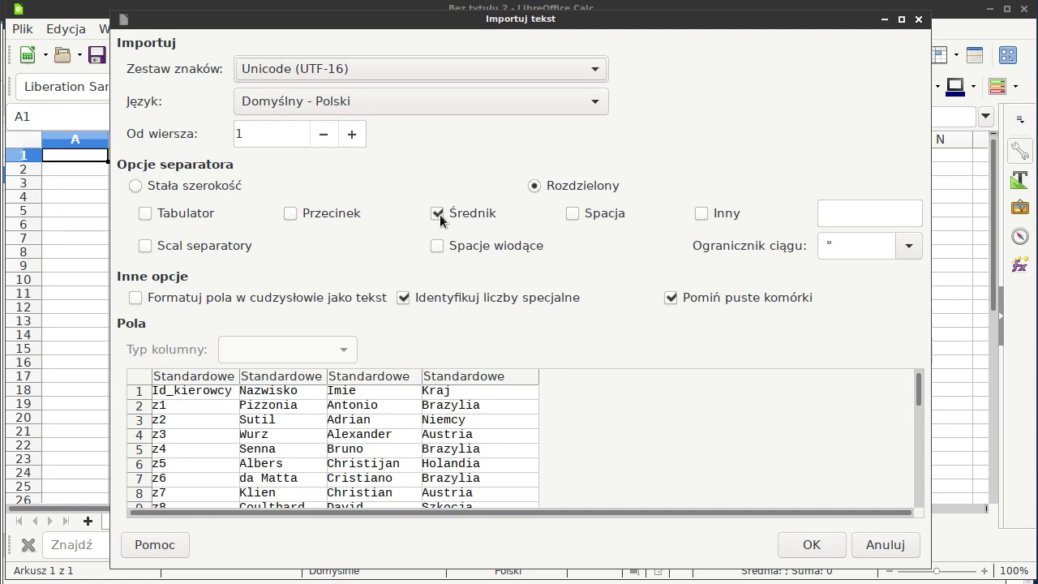
click(572, 214)
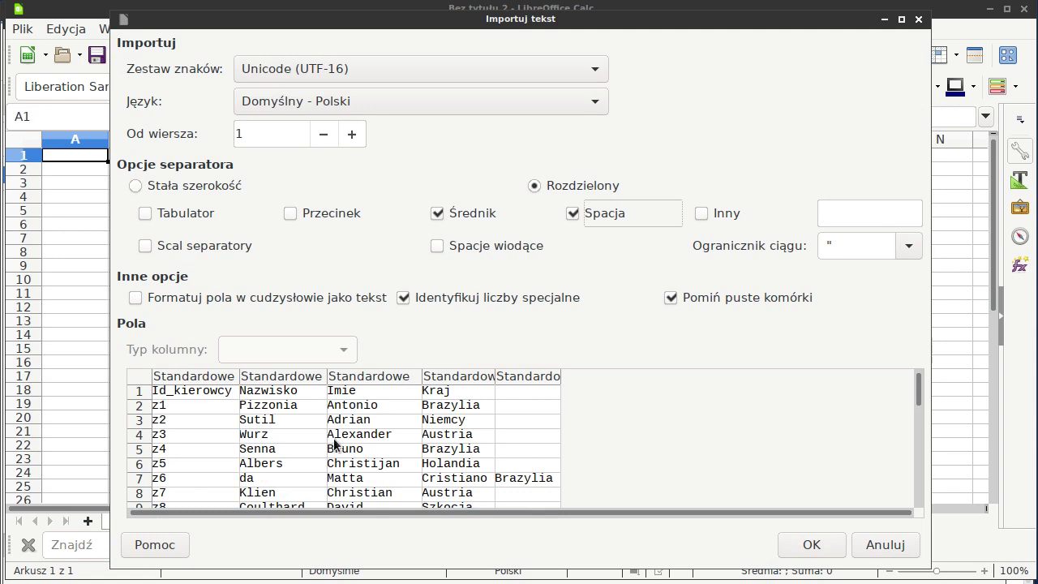
click(573, 215)
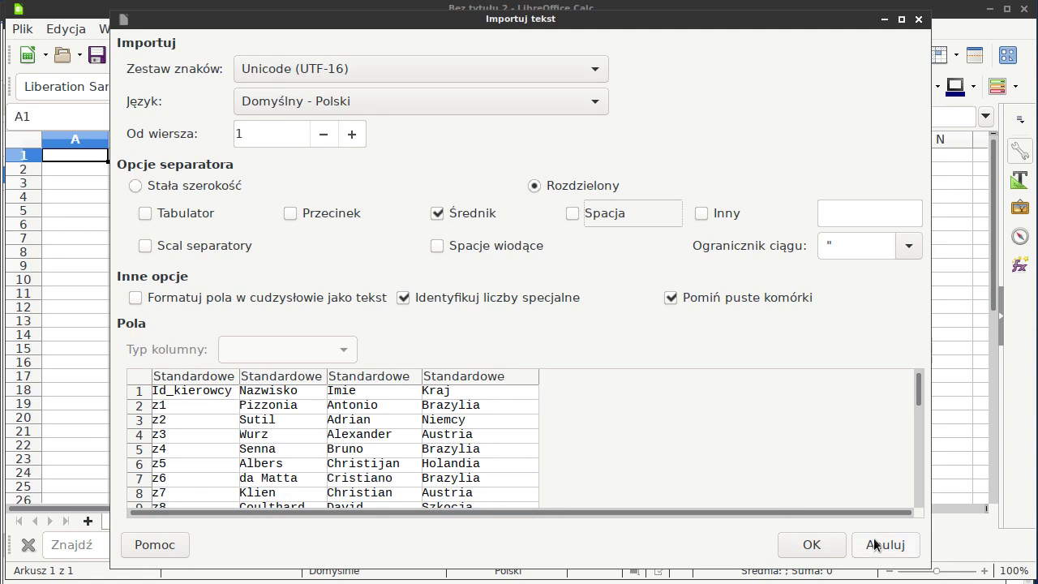
click(815, 545)
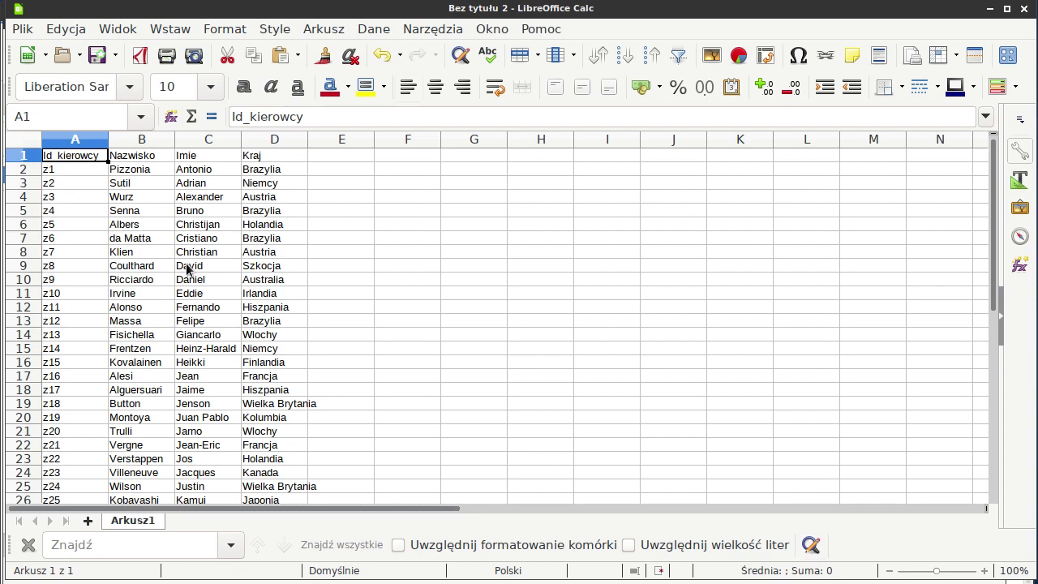
Name the driver data range A1:D58 kier.
key(ctrl+shift+End)
click(71, 118)
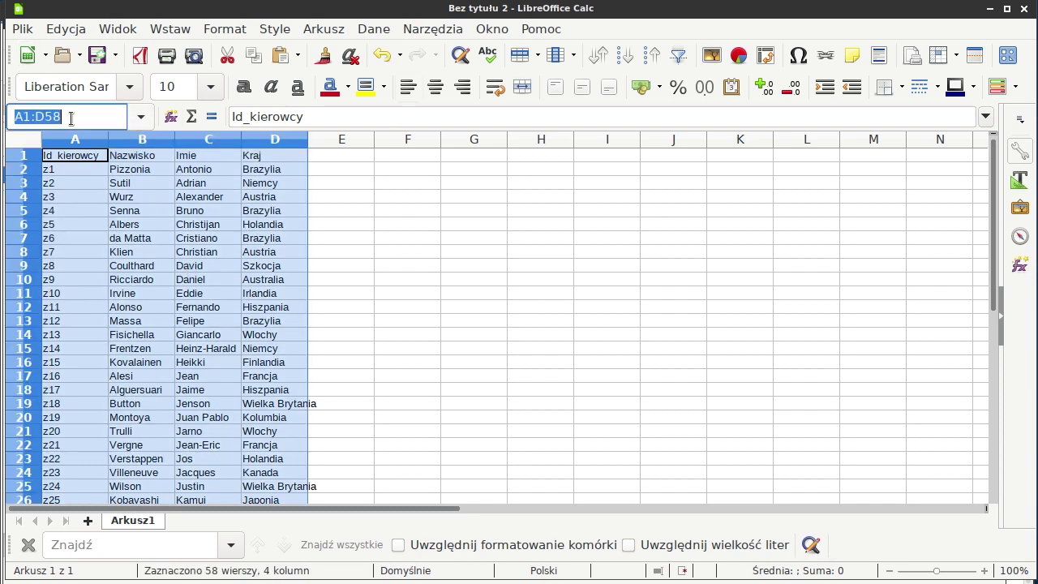
text(kier)
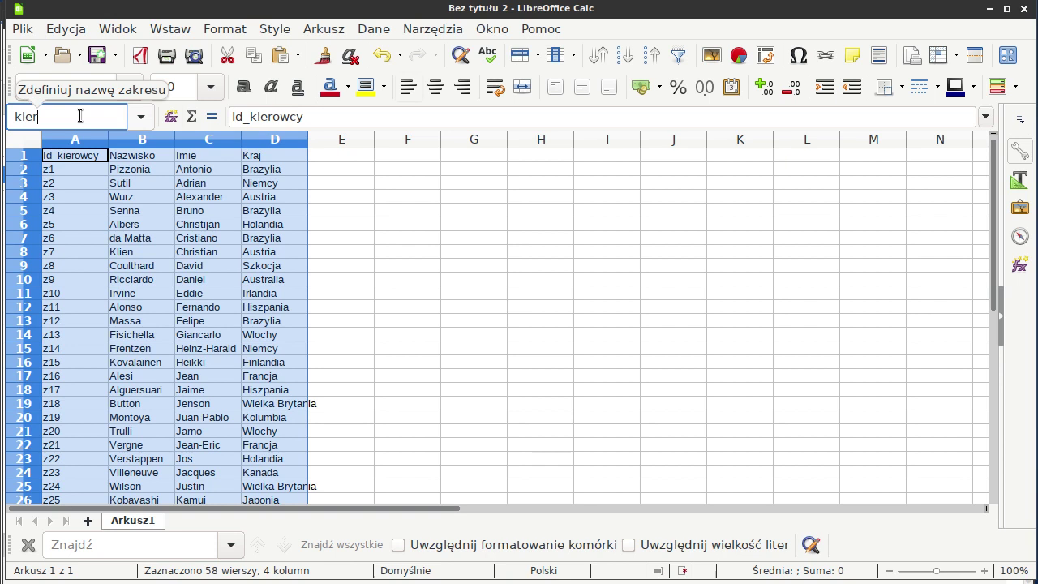
key(Return)
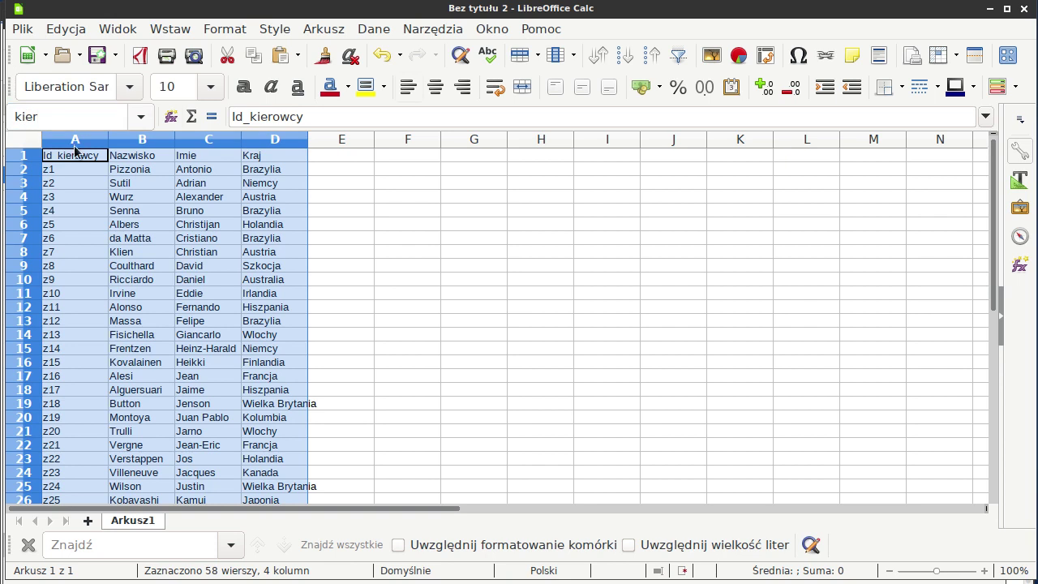
Rename the first sheet to kierowcy and add a new empty sheet.
right_click(130, 523)
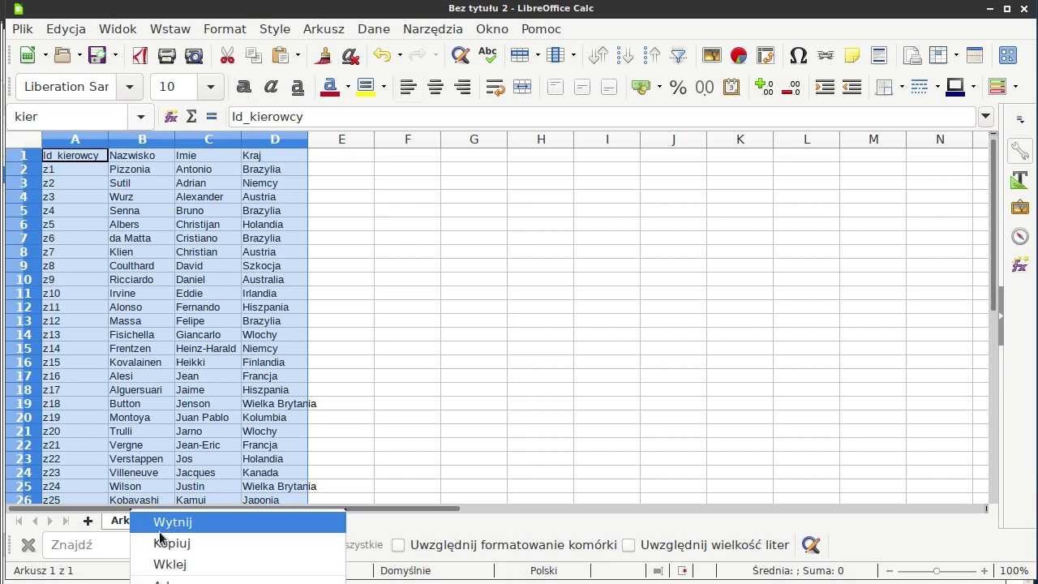
click(172, 579)
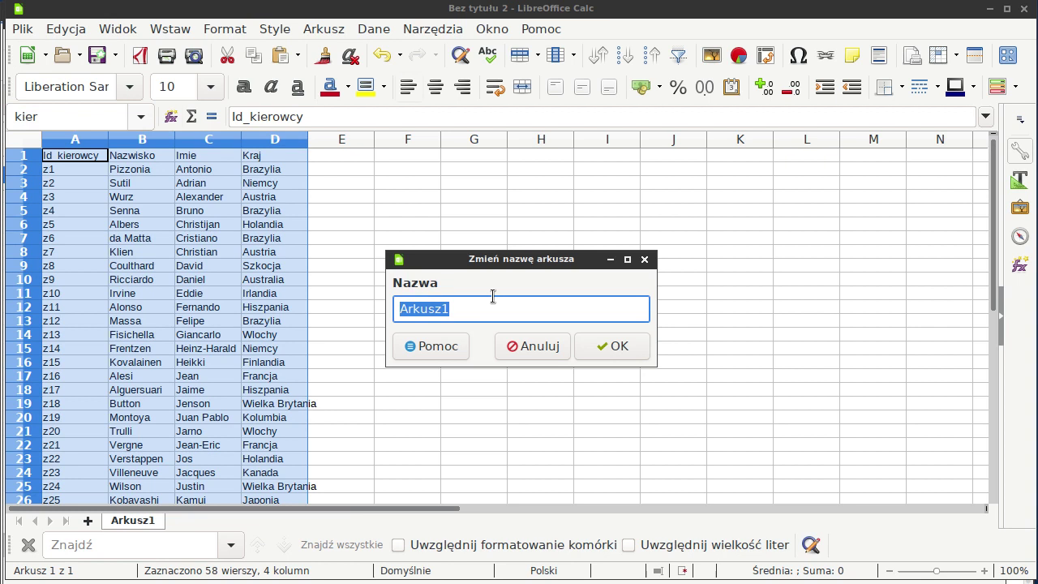
text(kierowcy)
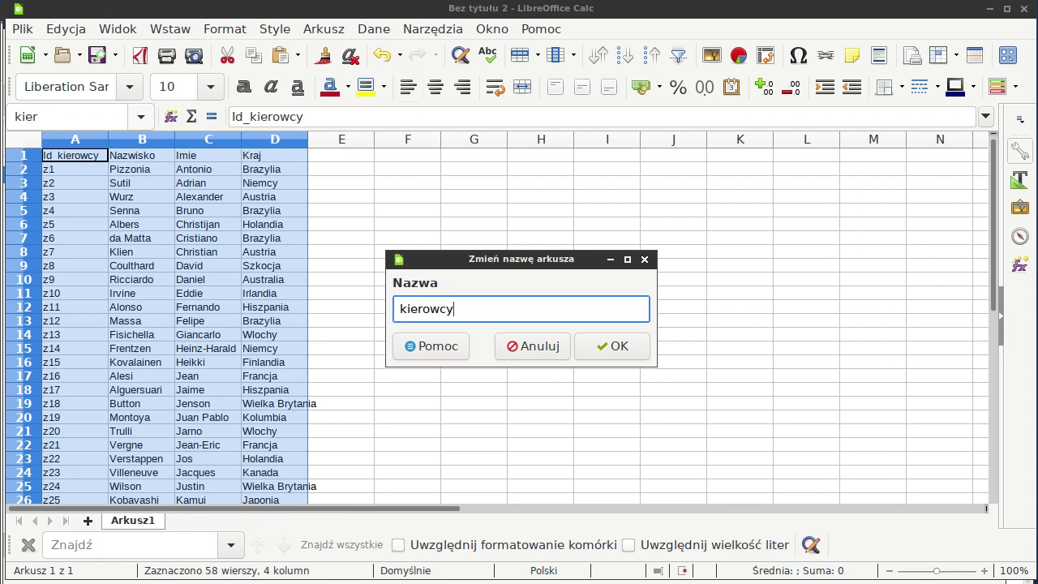
click(611, 347)
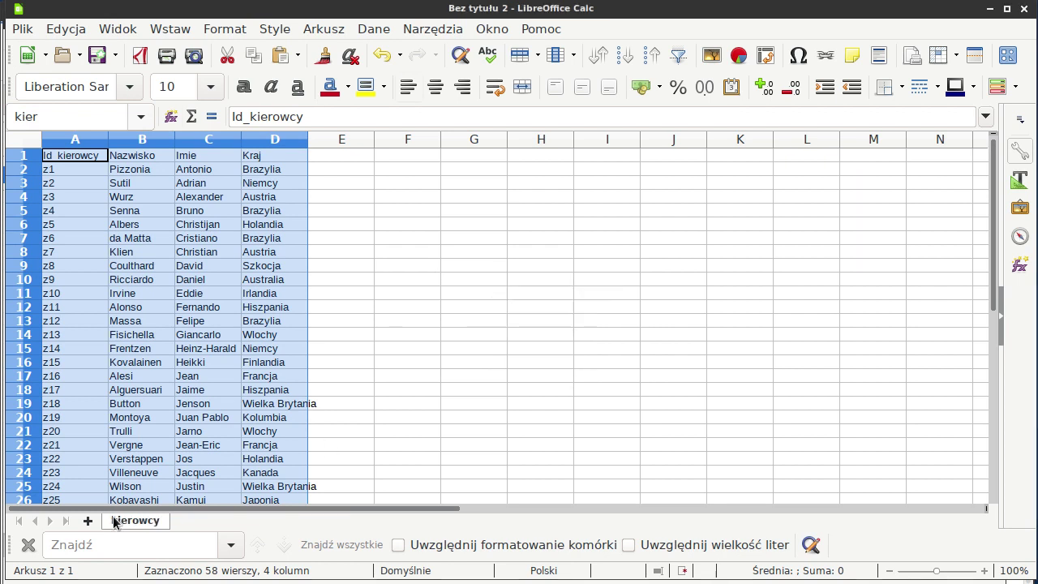
click(88, 521)
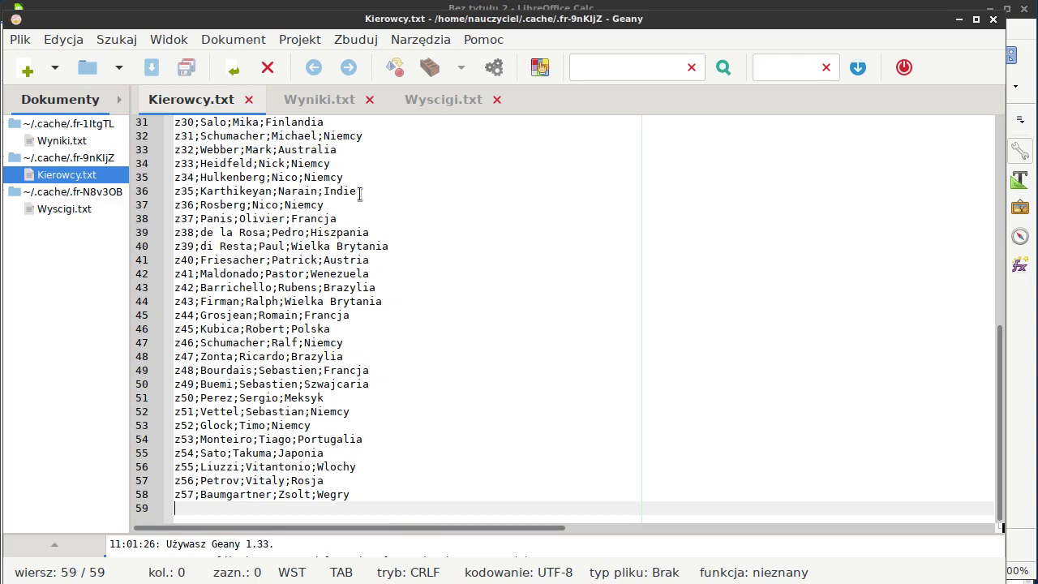
Select all of the Wyniki.txt results data in the text editor.
click(320, 99)
click(331, 188)
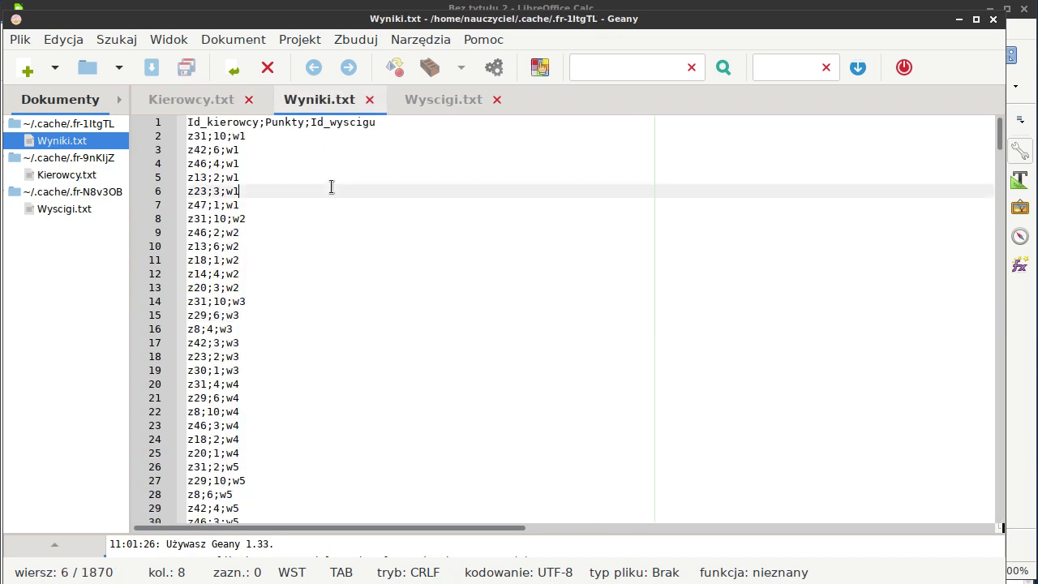
key(ctrl+a)
key(alt+Tab)
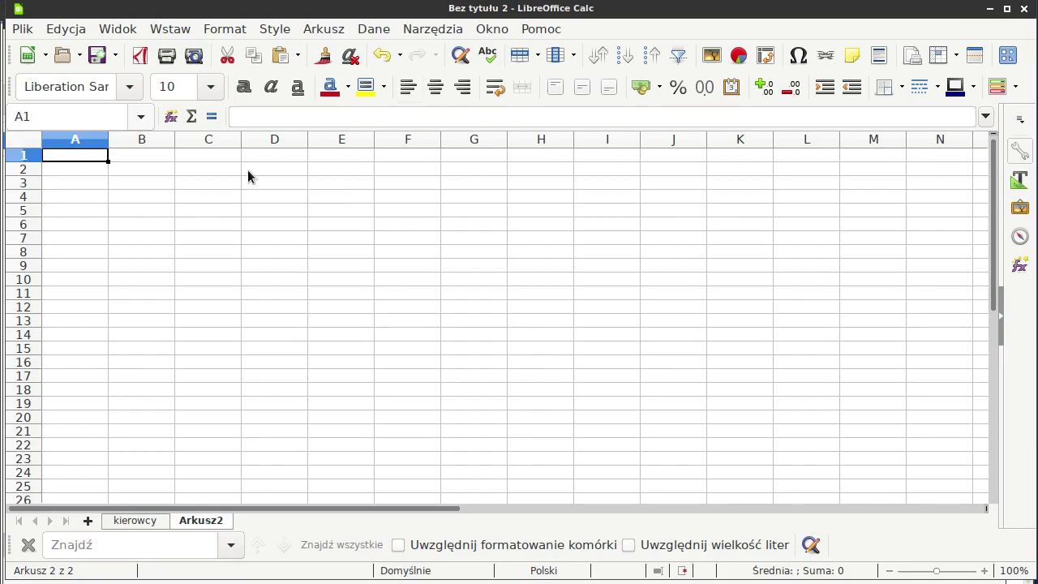
Paste the Wyniki results into the second sheet as a semicolon-separated import.
key(ctrl+v)
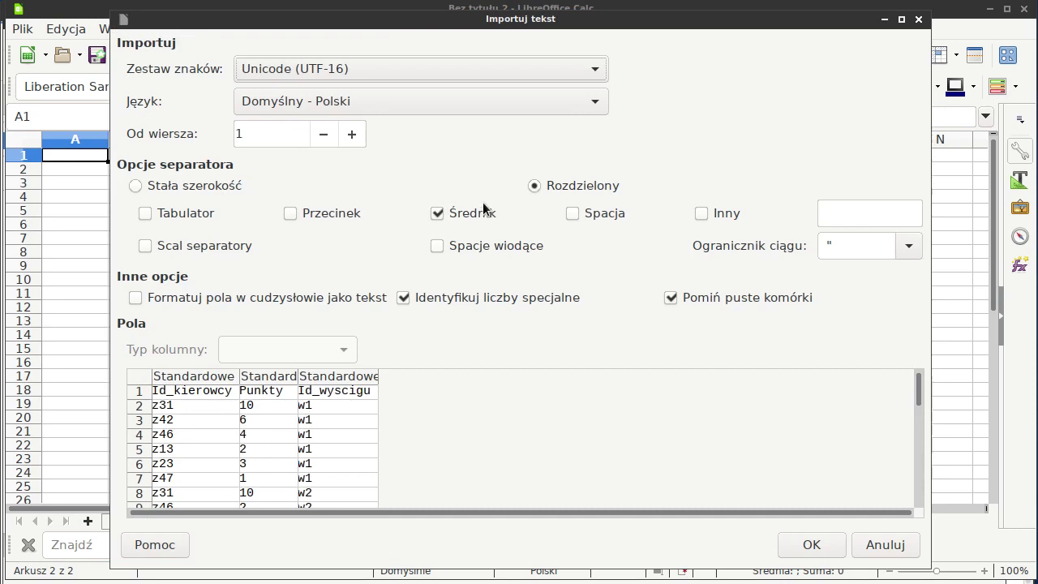
click(813, 546)
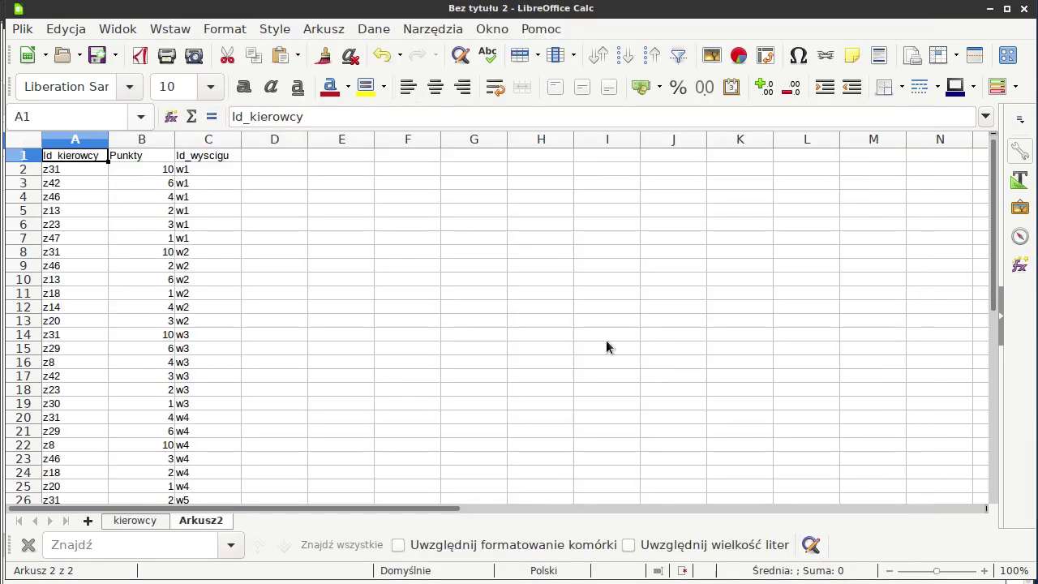
key(ctrl+Down)
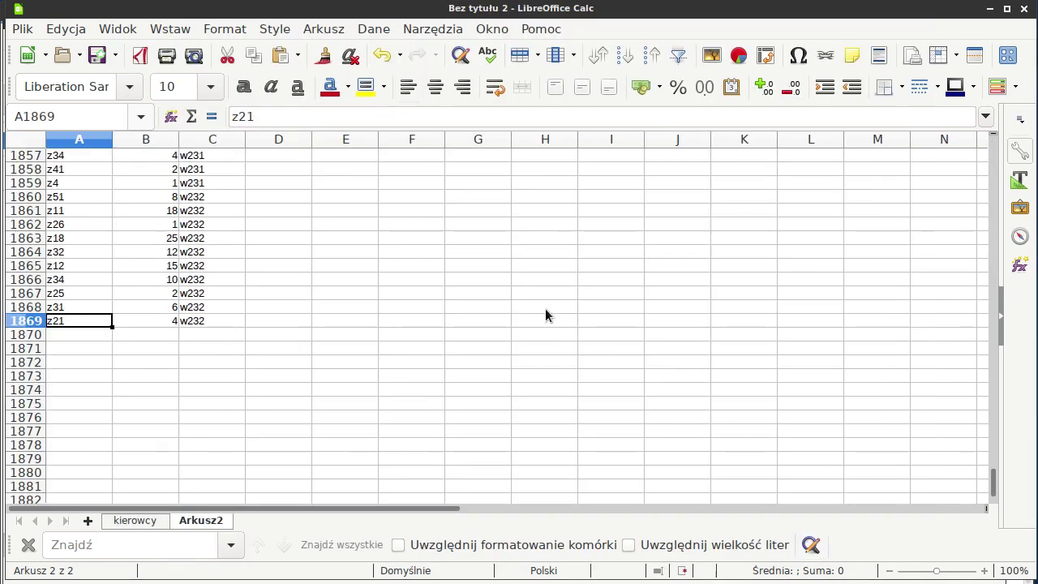
key(ctrl+Up)
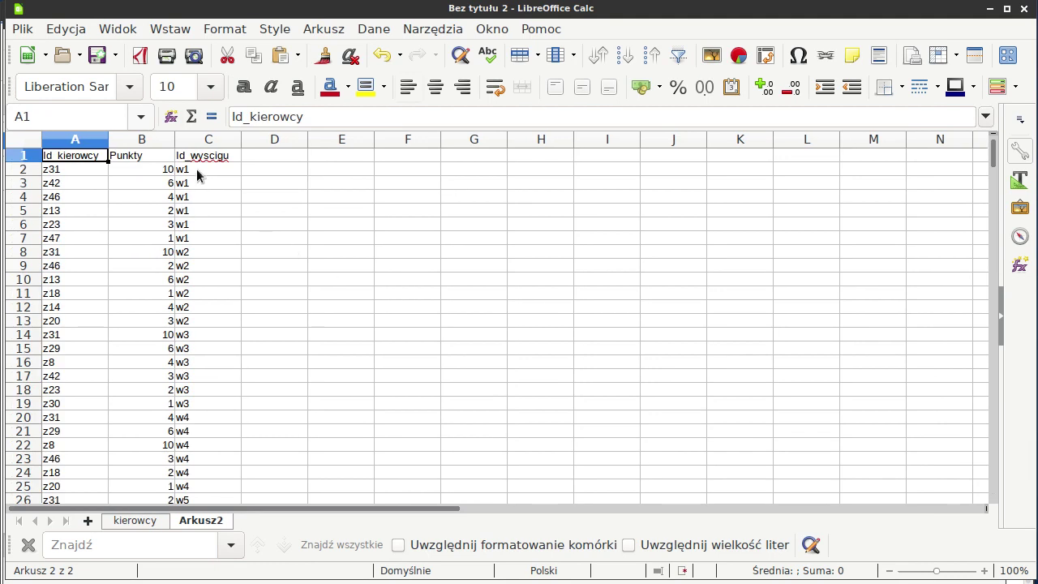
Name the results range A1:C1869 wyn.
key(ctrl+KP_Multiply)
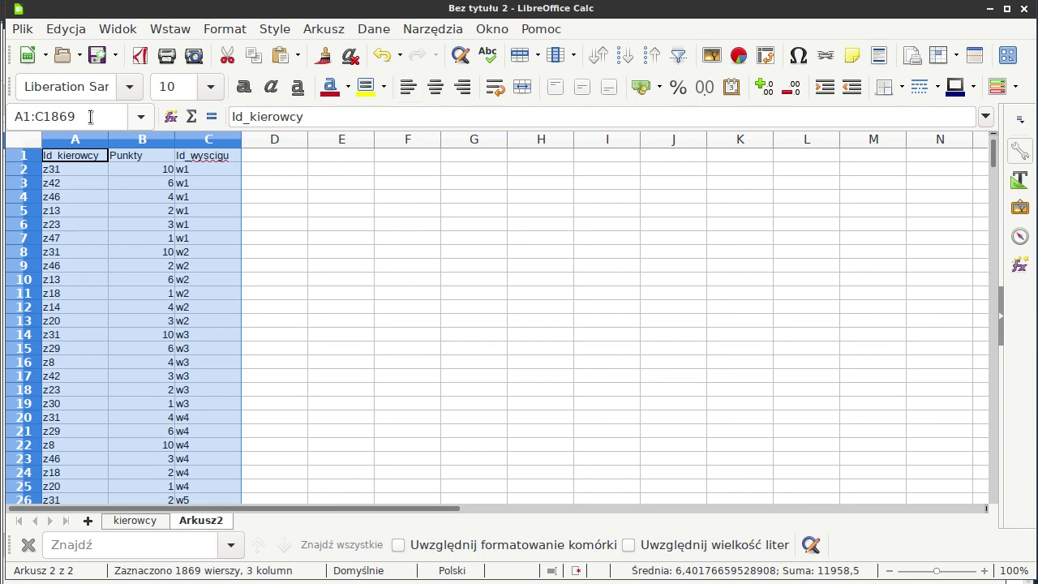
click(90, 120)
text(wyn)
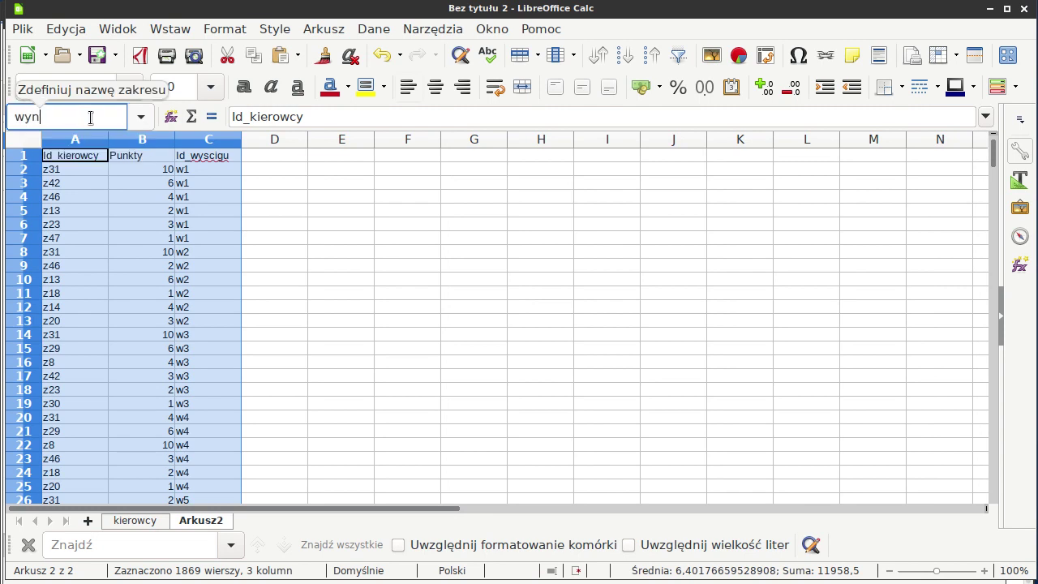
key(Return)
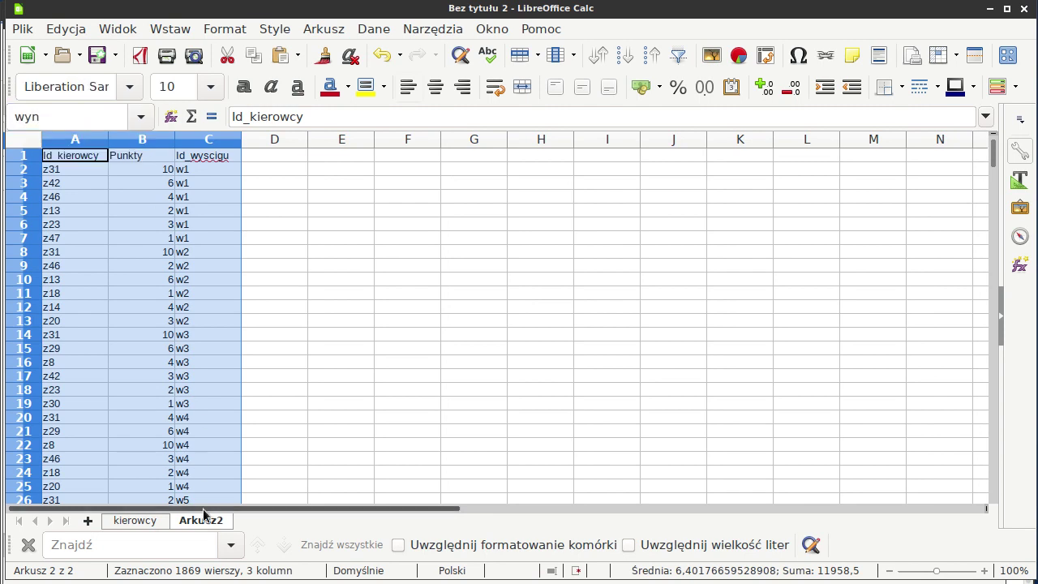
Rename the second sheet to wyniki.
right_click(202, 525)
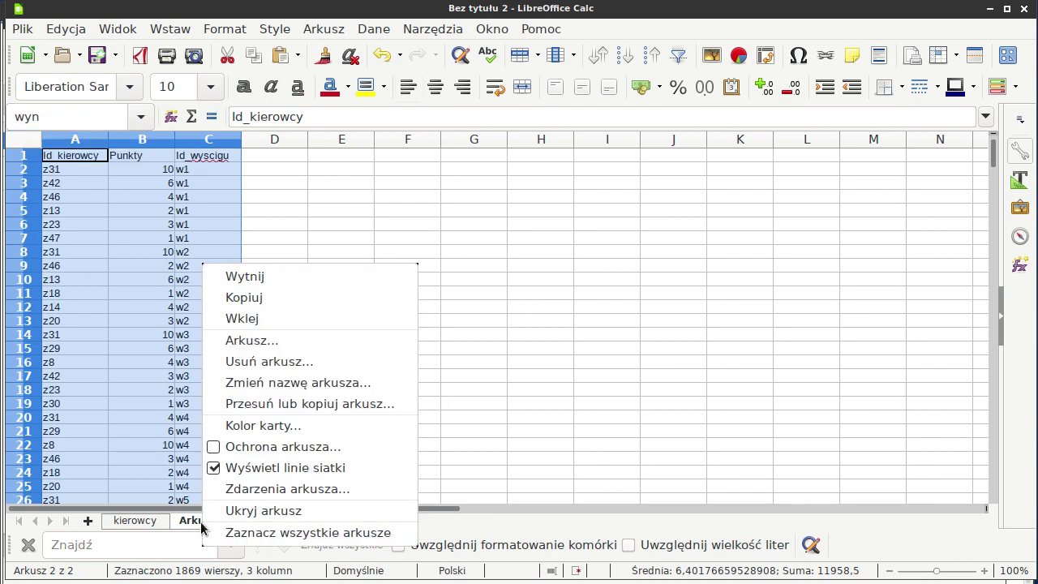
click(325, 381)
text(w)
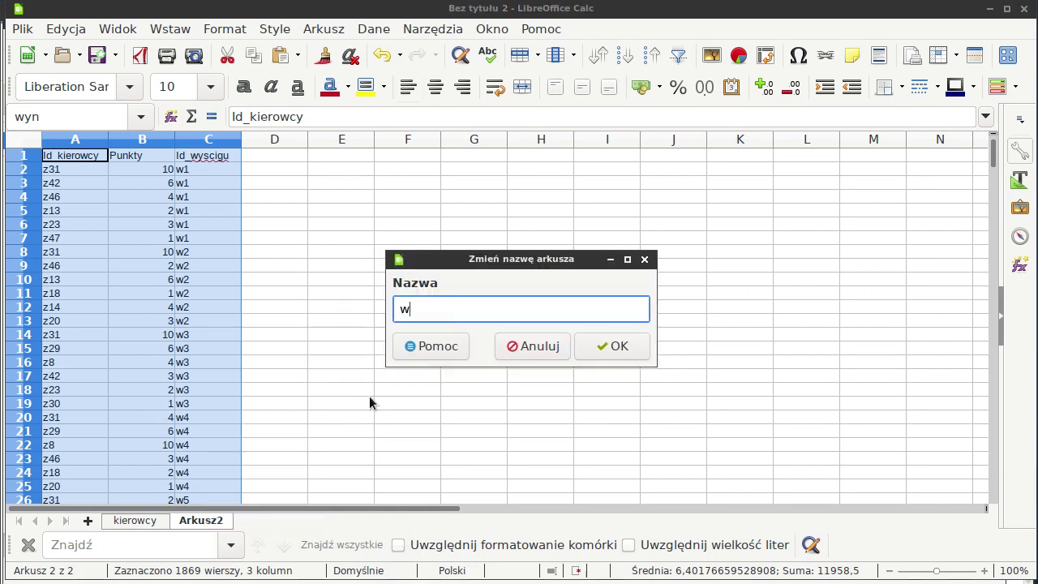
text(yniki)
key(Return)
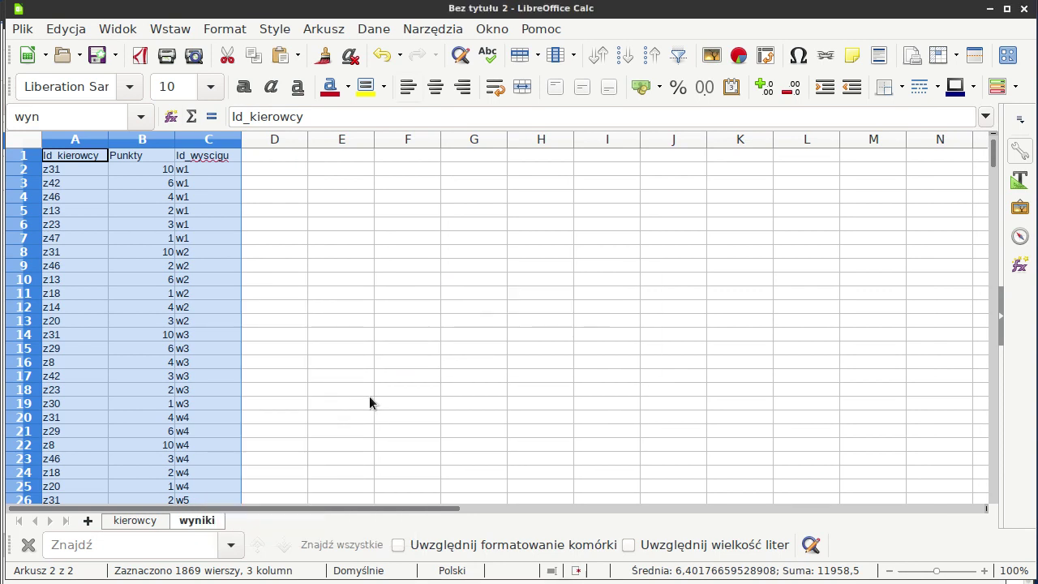
Select and copy all of the Wyscigi.txt race data in Geany.
key(alt+Tab)
click(444, 99)
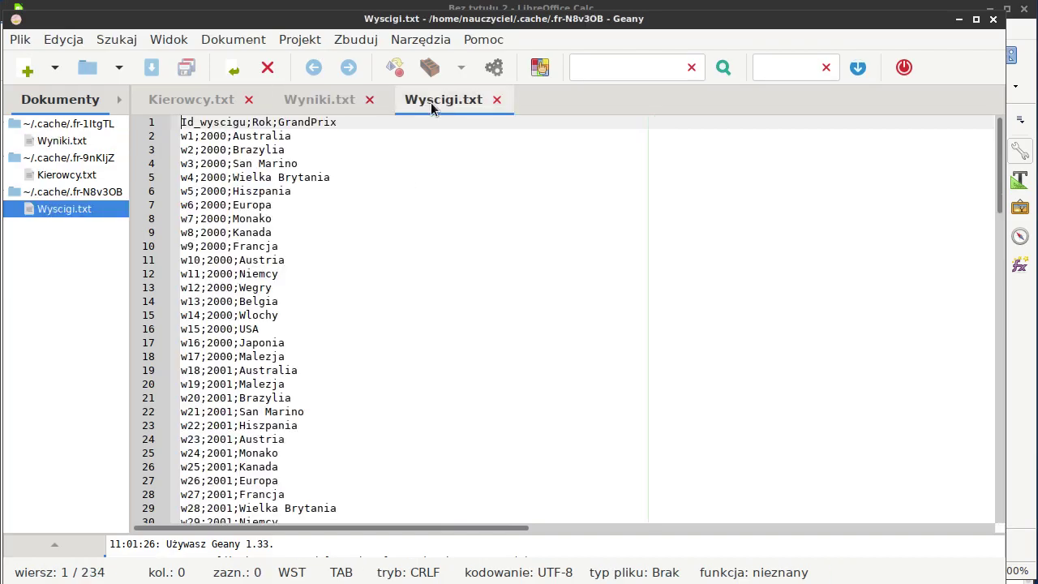
key(ctrl+a)
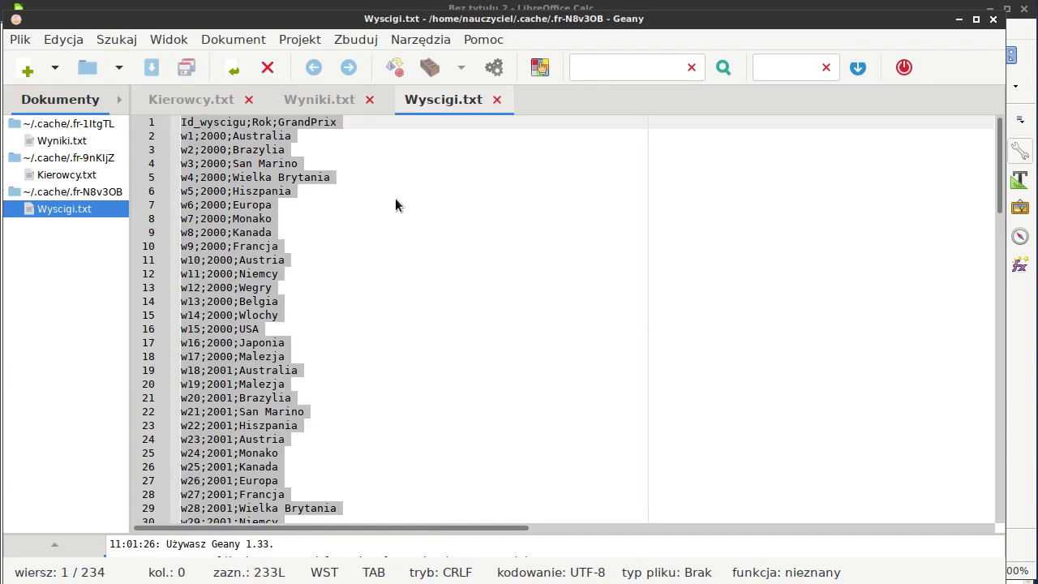
key(alt+Tab)
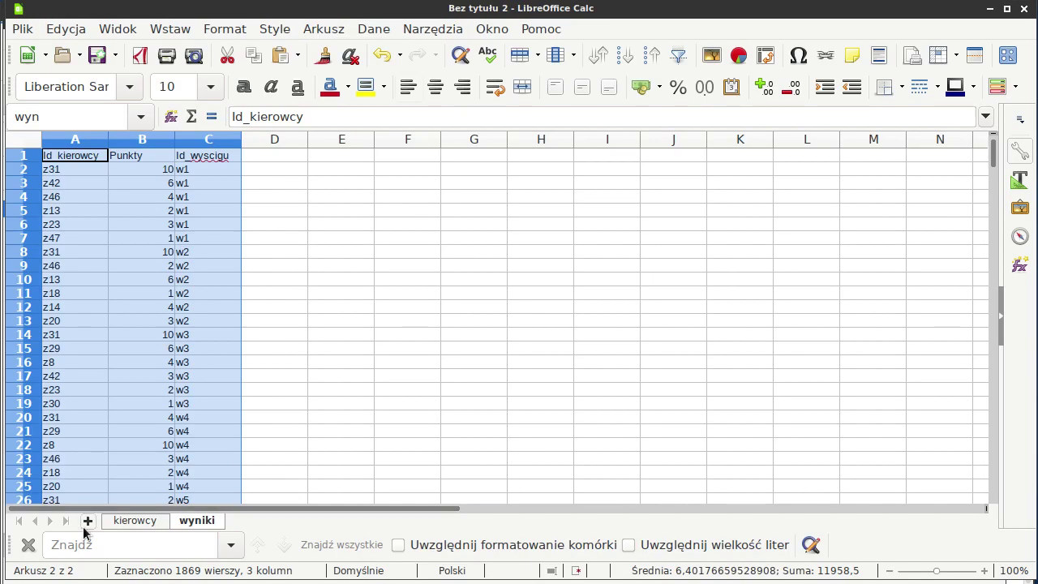
Add Arkusz3 with the imported race table (Id_wyscigu, Rok, GrandPrix) and select A1:C233.
click(88, 522)
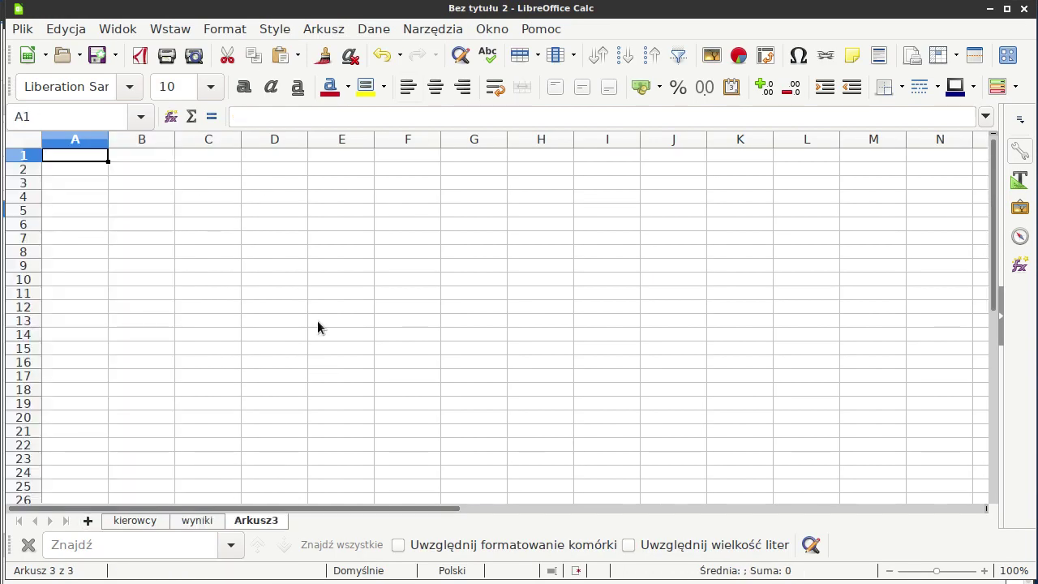
key(ctrl+v)
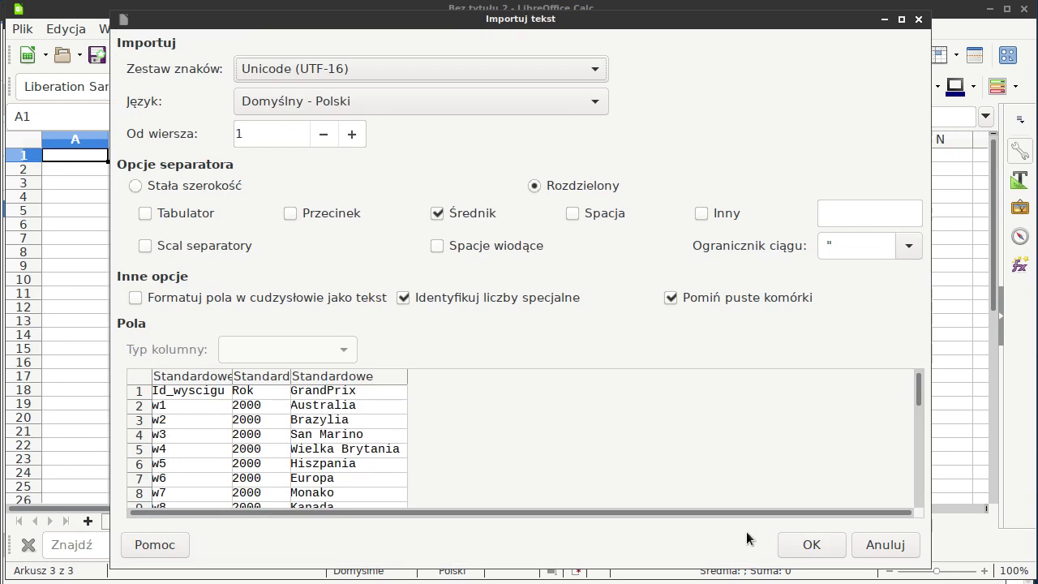
click(811, 545)
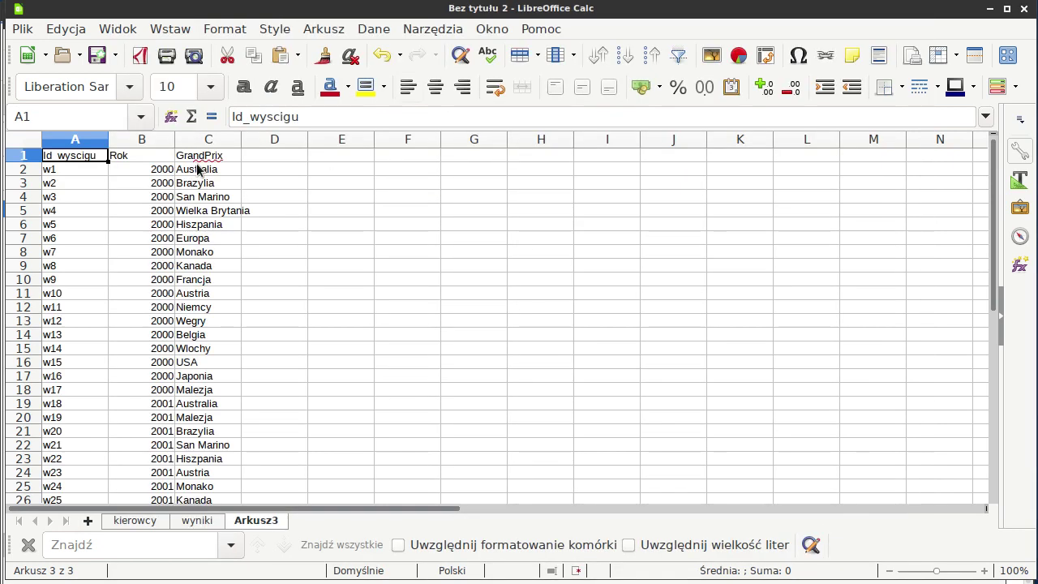
key(ctrl+shift+End)
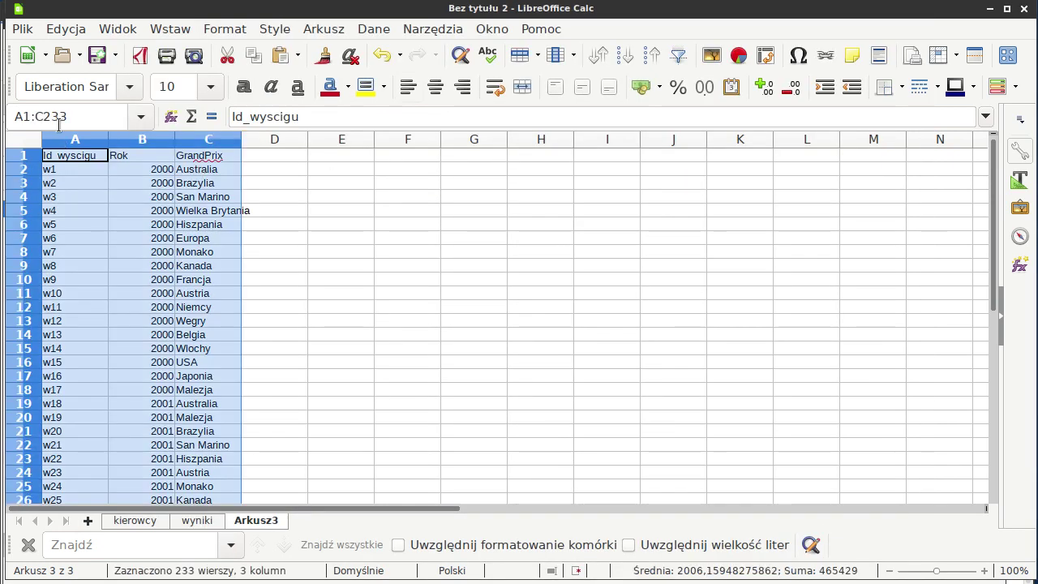
click(78, 116)
Name the race range wys, rename Arkusz3 to wyscigi, and review the task in Firefox.
text(wy)
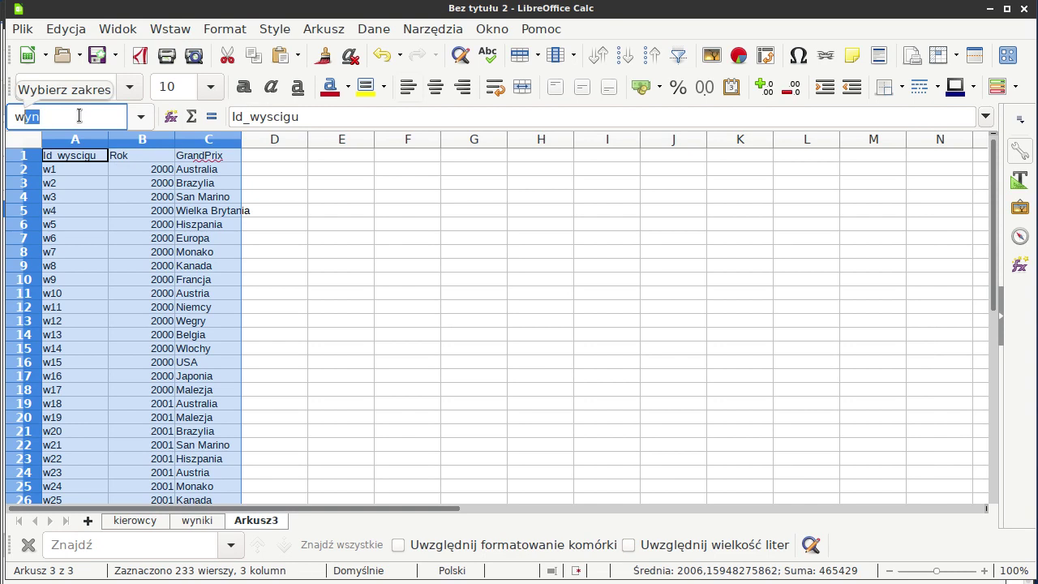
text(s)
key(Return)
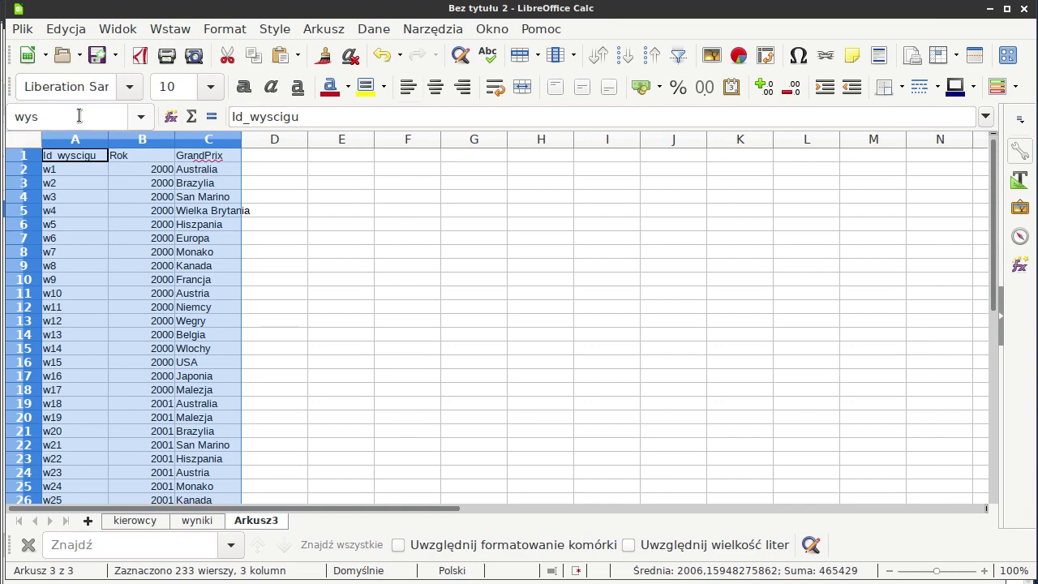
right_click(273, 523)
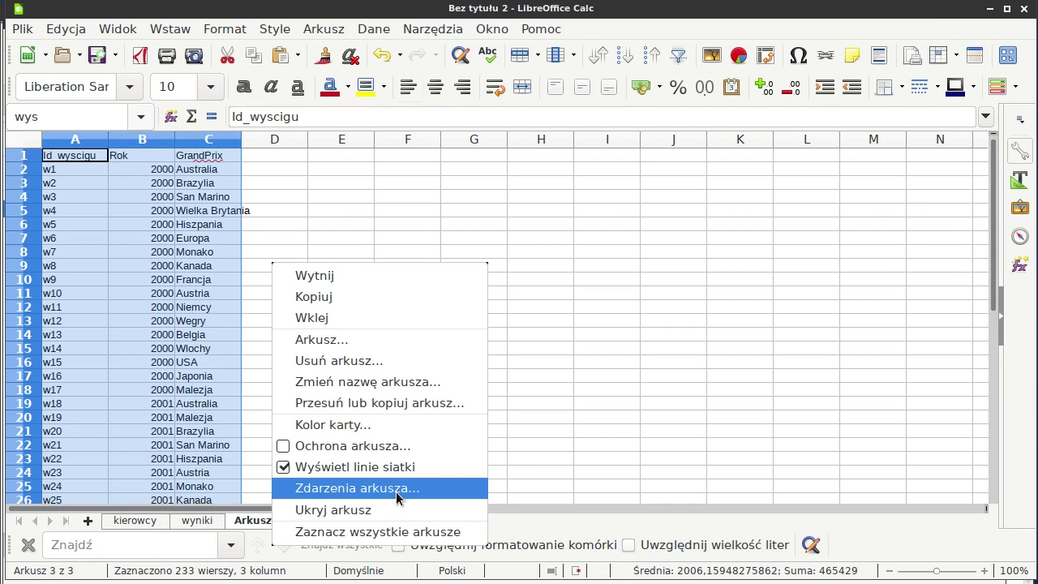
click(399, 381)
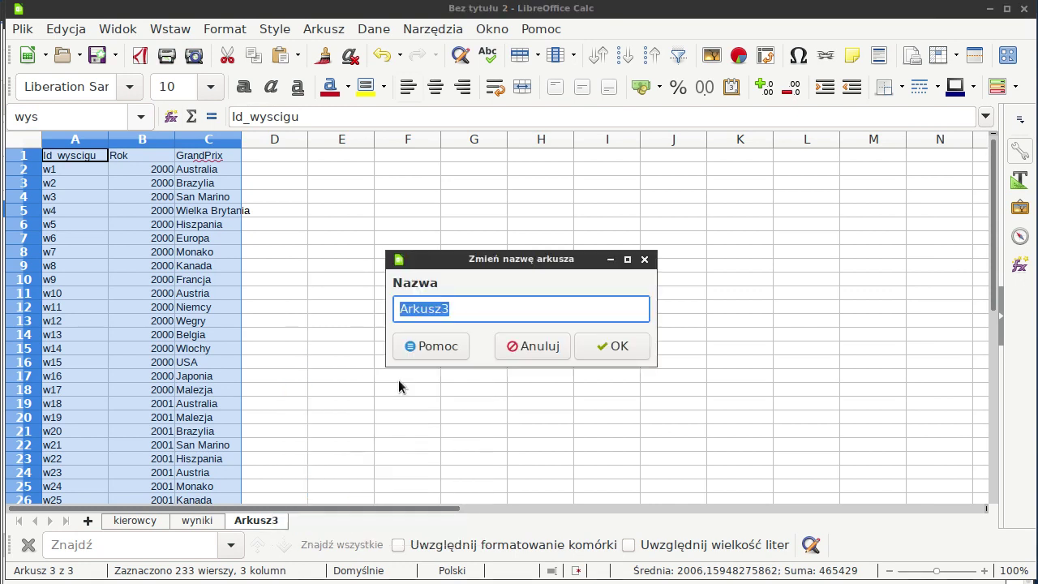
text(wyscig)
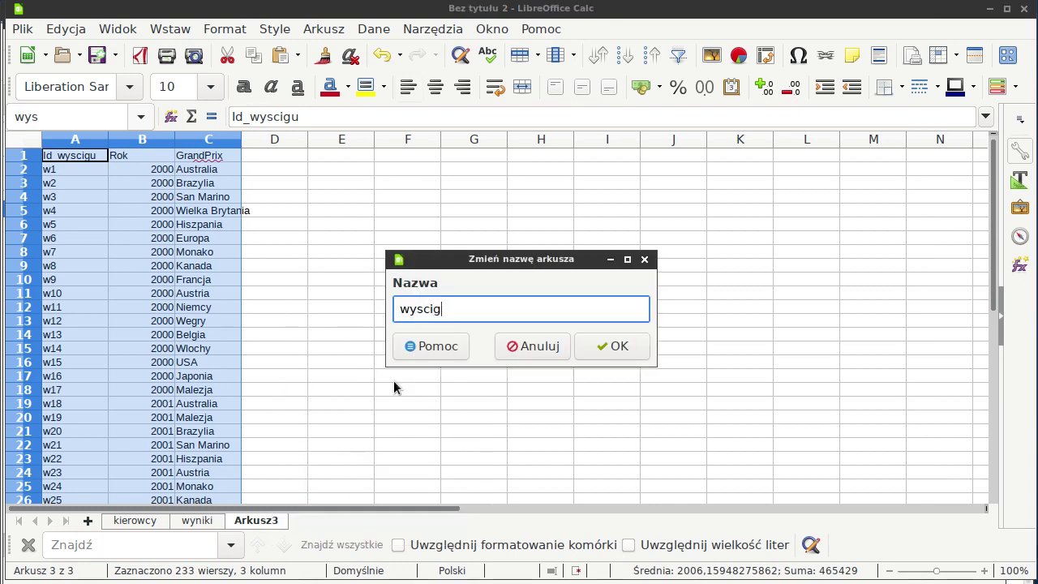
text(i)
key(Return)
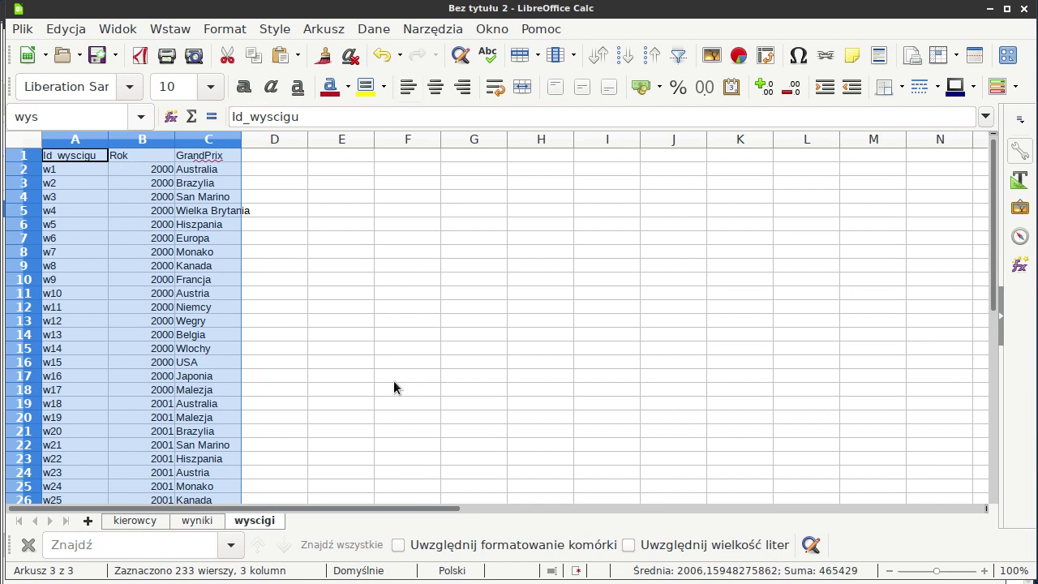
key(alt+Tab)
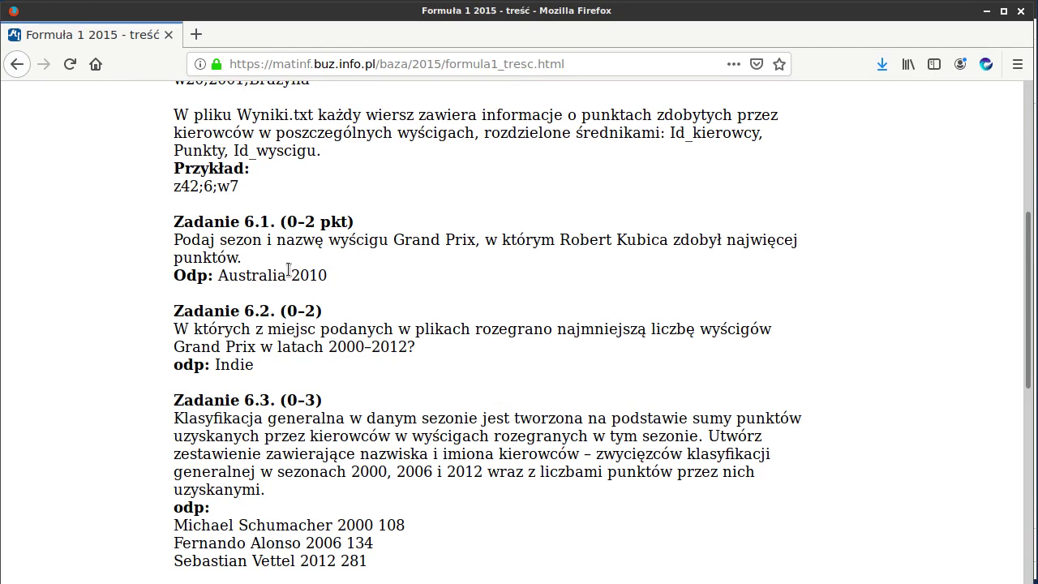
key(alt+Tab)
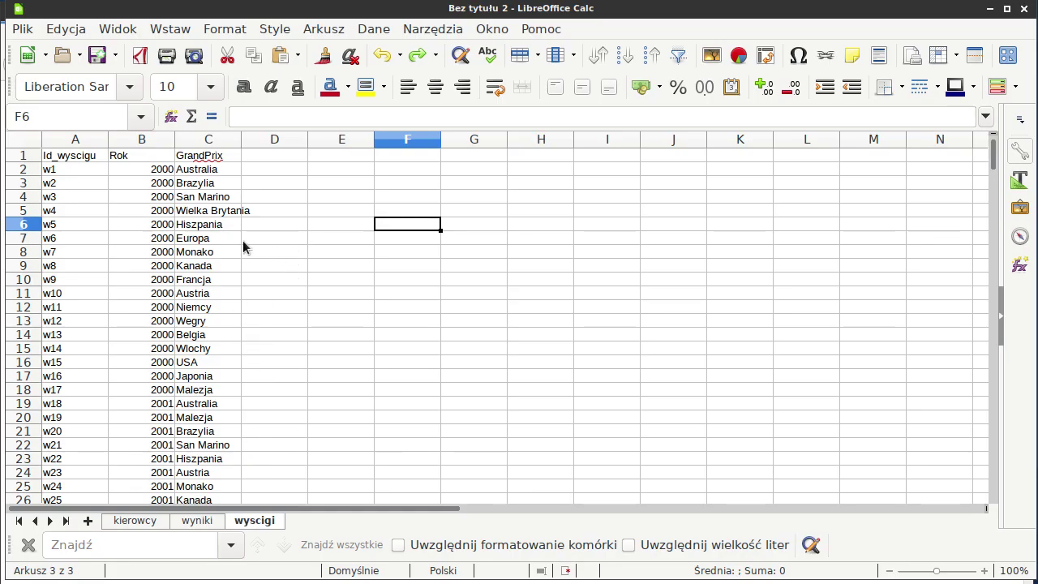
Copy the whole wyniki results table A1:C1869 after checking the race and driver sheets.
click(150, 214)
key(ctrl+asterisk)
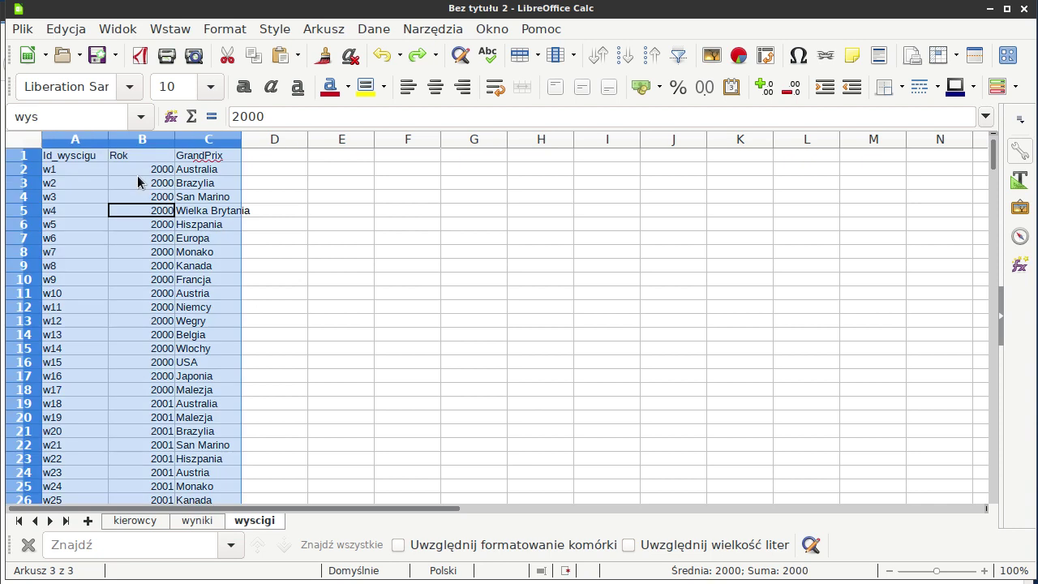
click(163, 185)
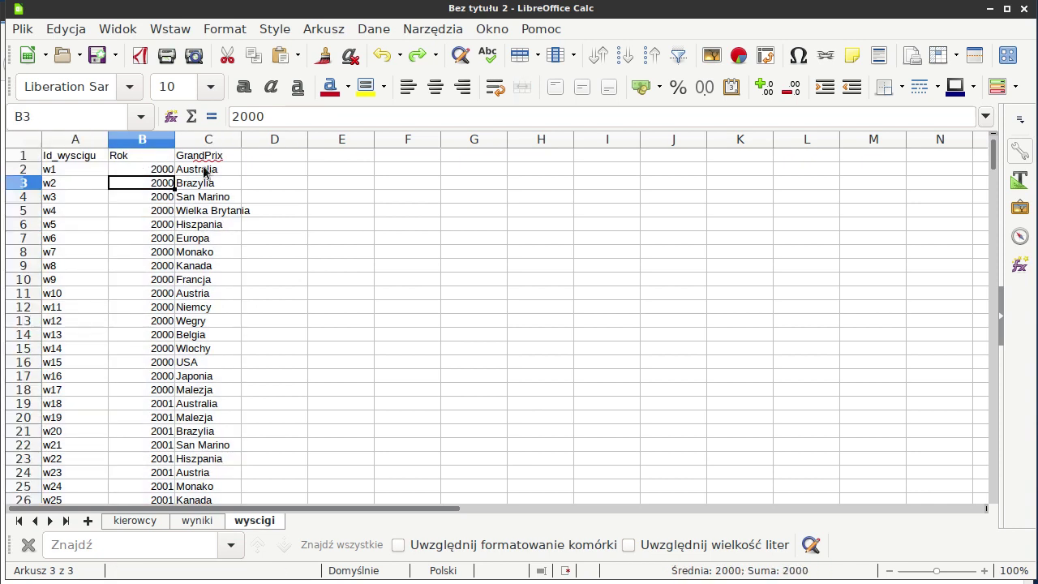
click(138, 525)
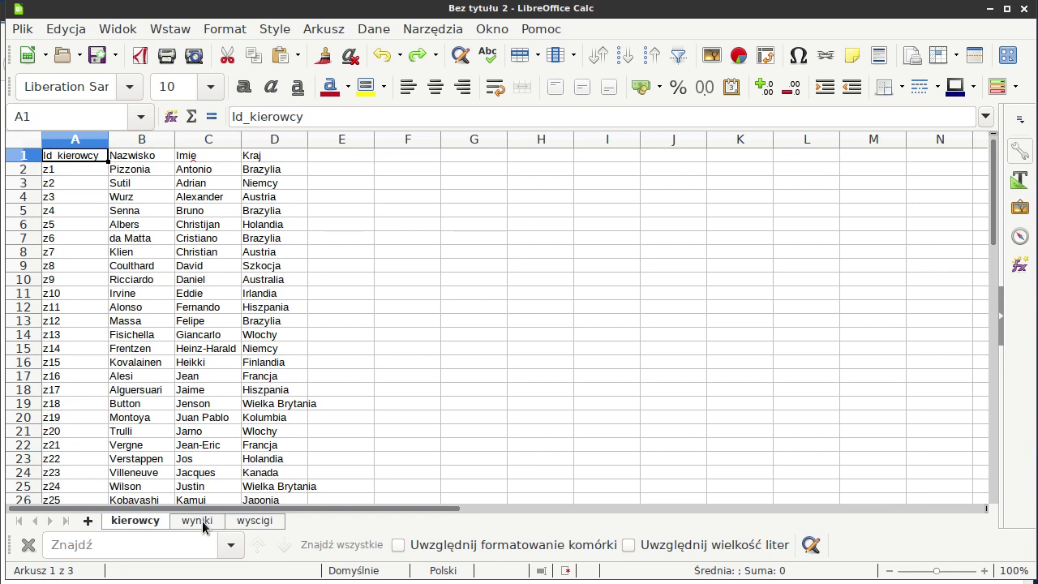
click(202, 520)
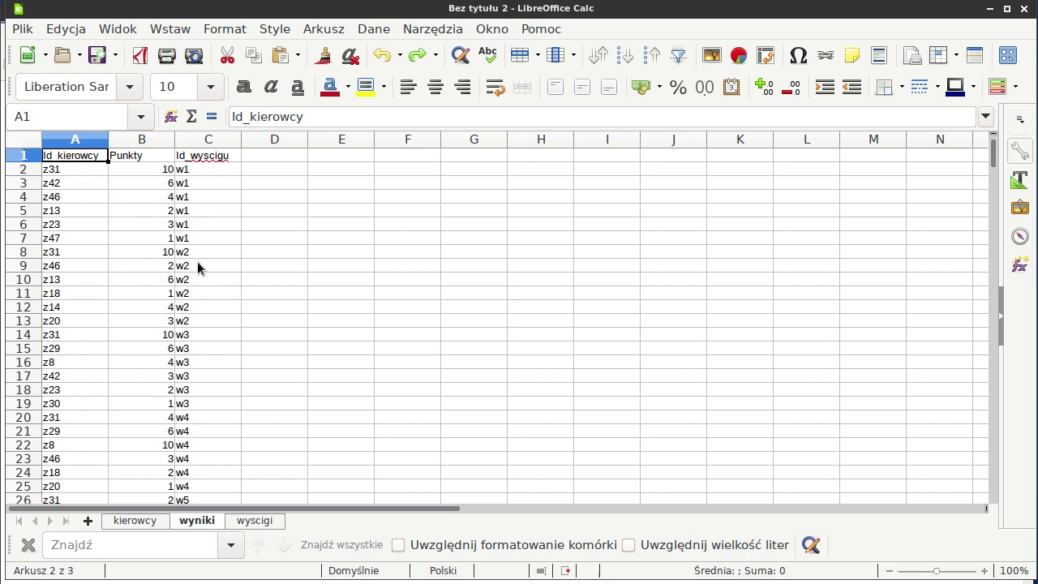
key(ctrl+shift+End)
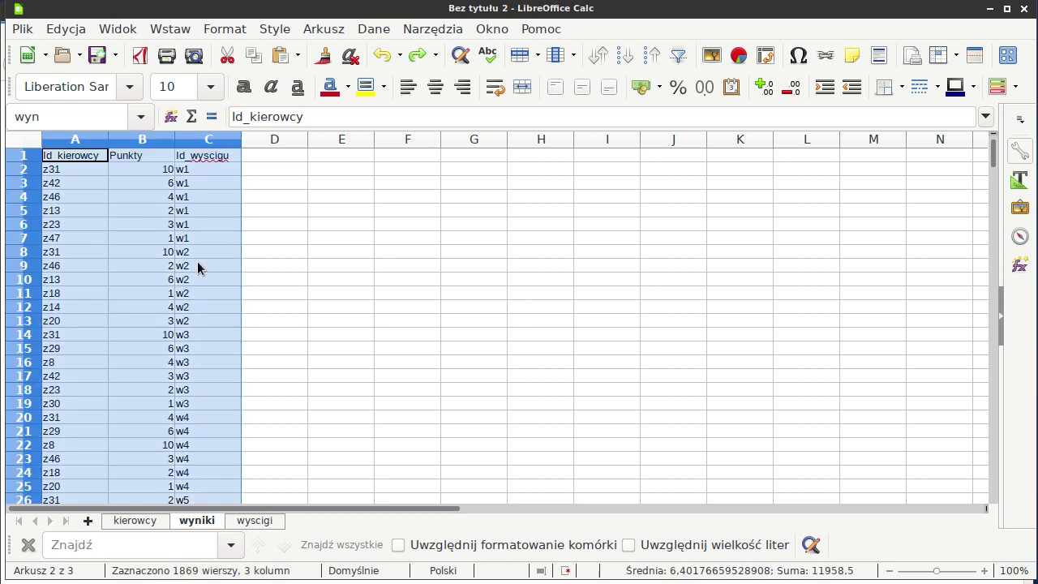
key(ctrl+c)
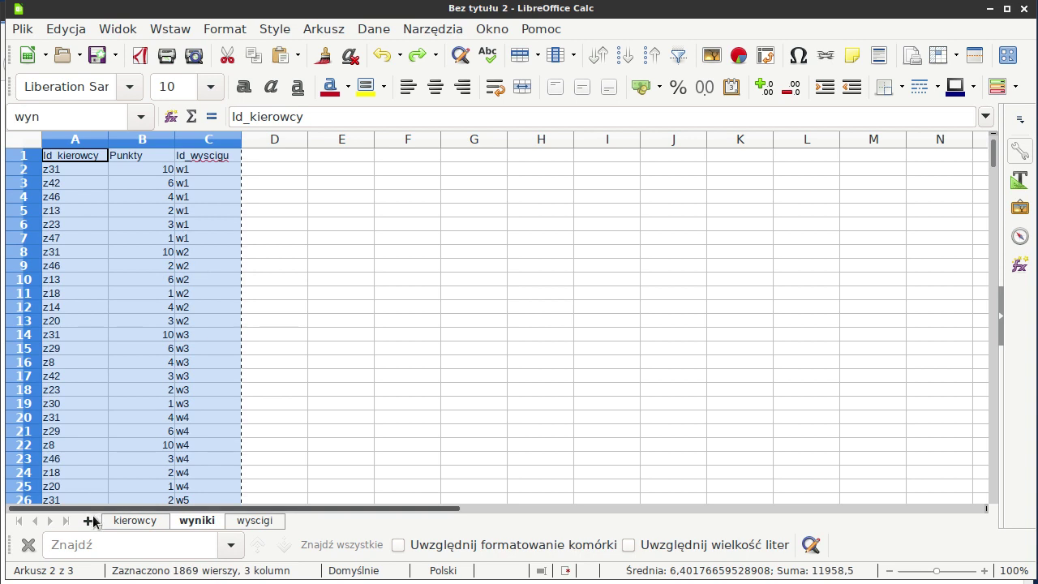
Add Arkusz4 with the pasted results table, select D2, then view the wyscigi race sheet.
click(88, 521)
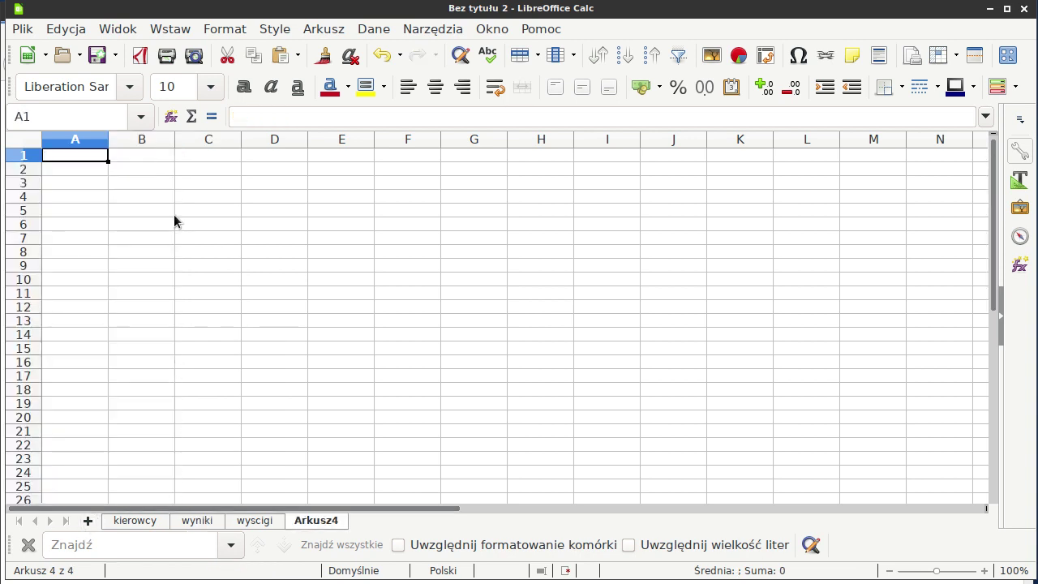
key(ctrl+v)
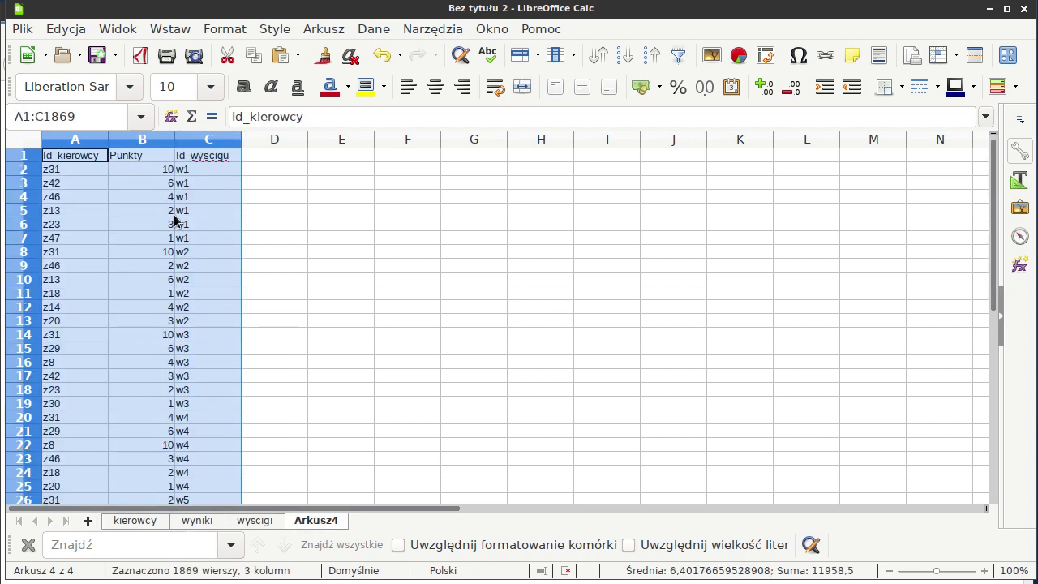
click(273, 169)
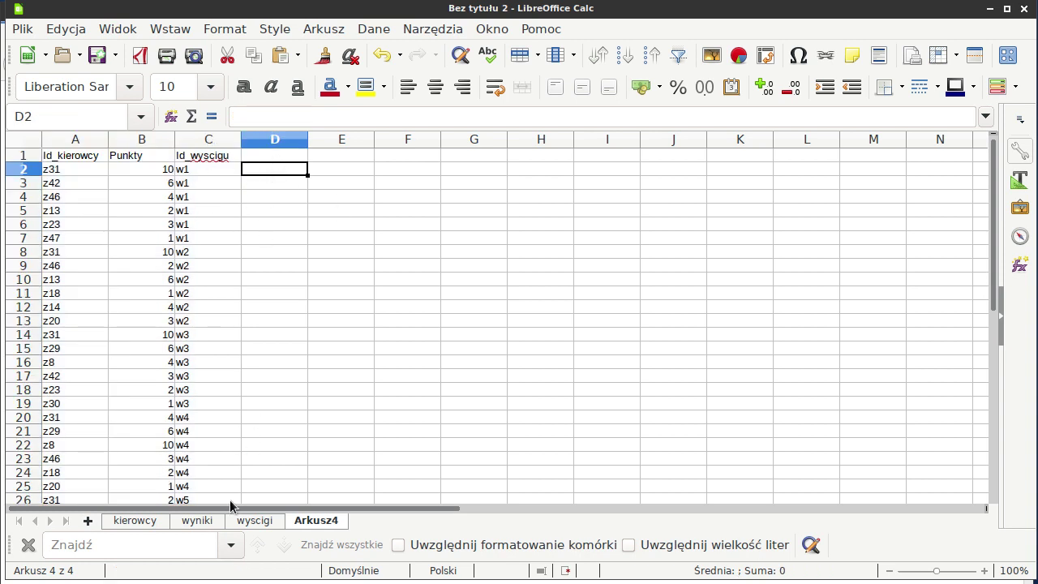
click(251, 520)
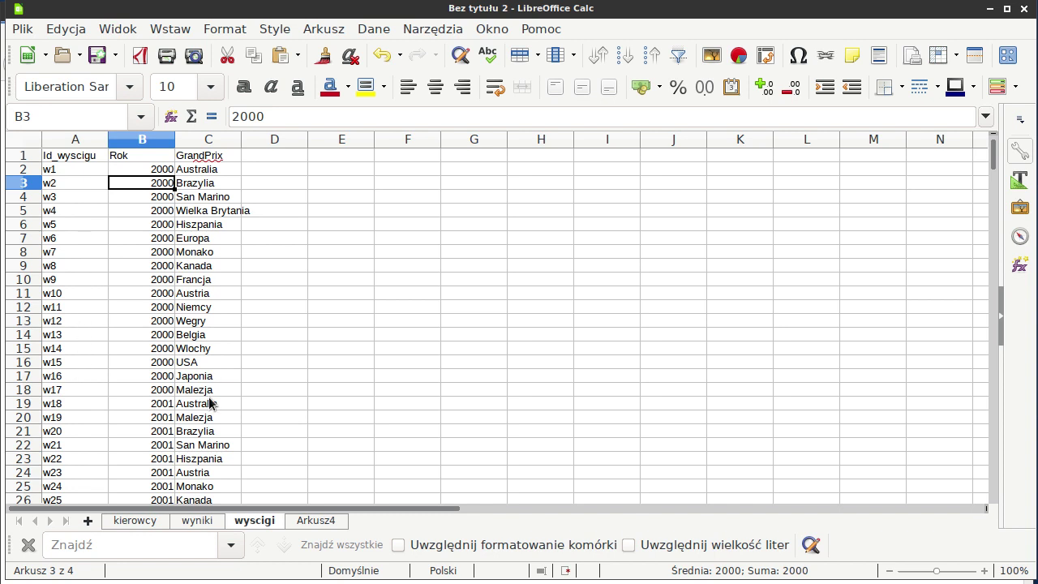
Enter =WYSZUKAJ.PIONOWO(C2;wys;2;0) in Arkusz4 cell D2, returning race year 2000.
click(321, 519)
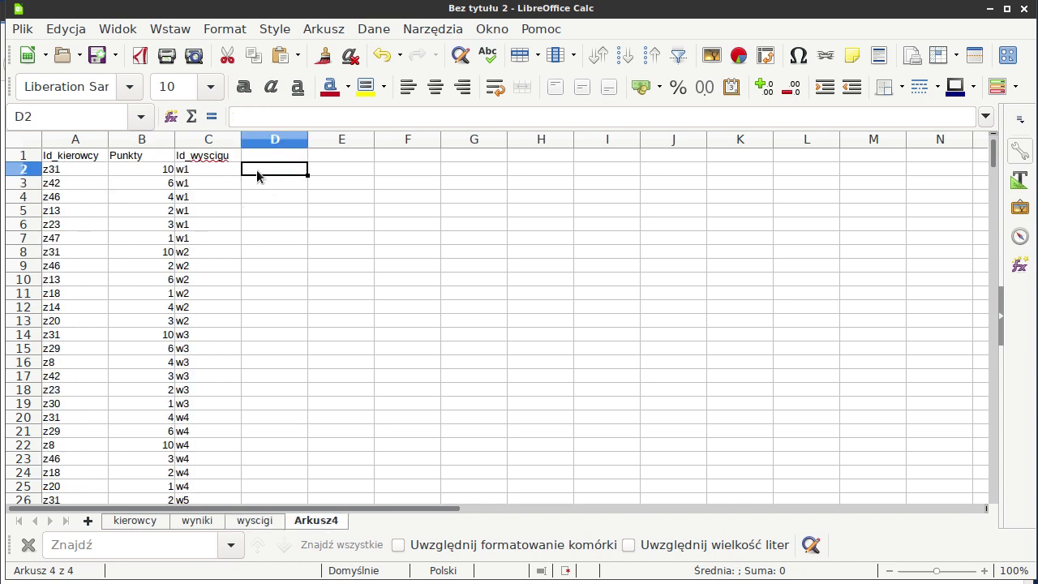
text(=wys)
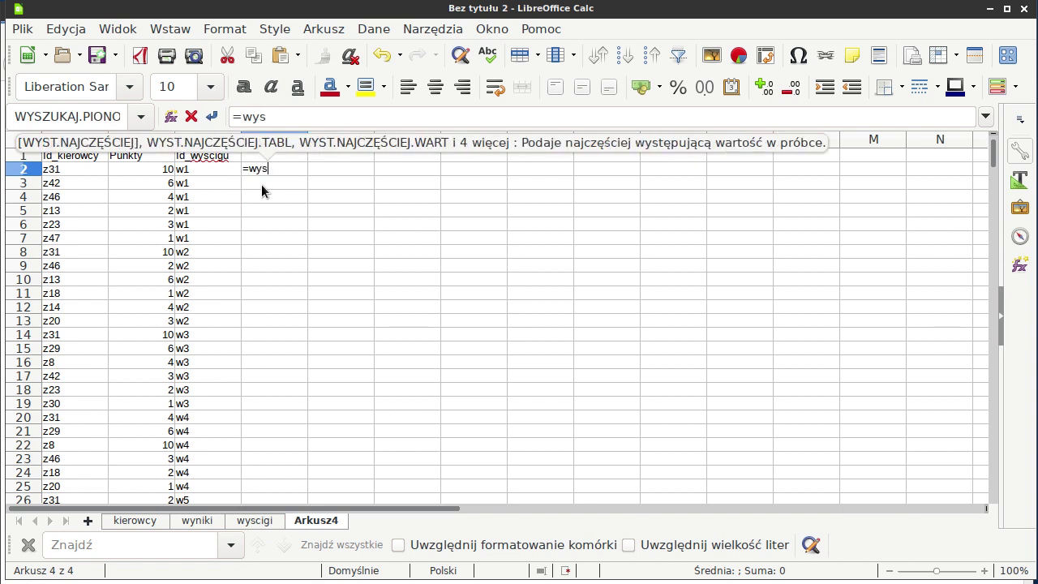
text(zukaj.pio)
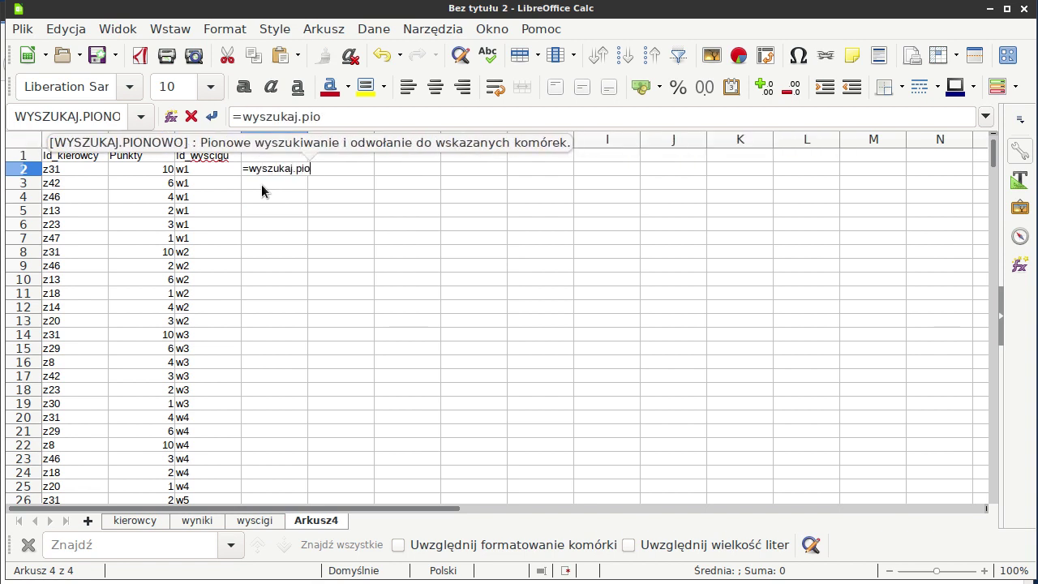
text(nowo()
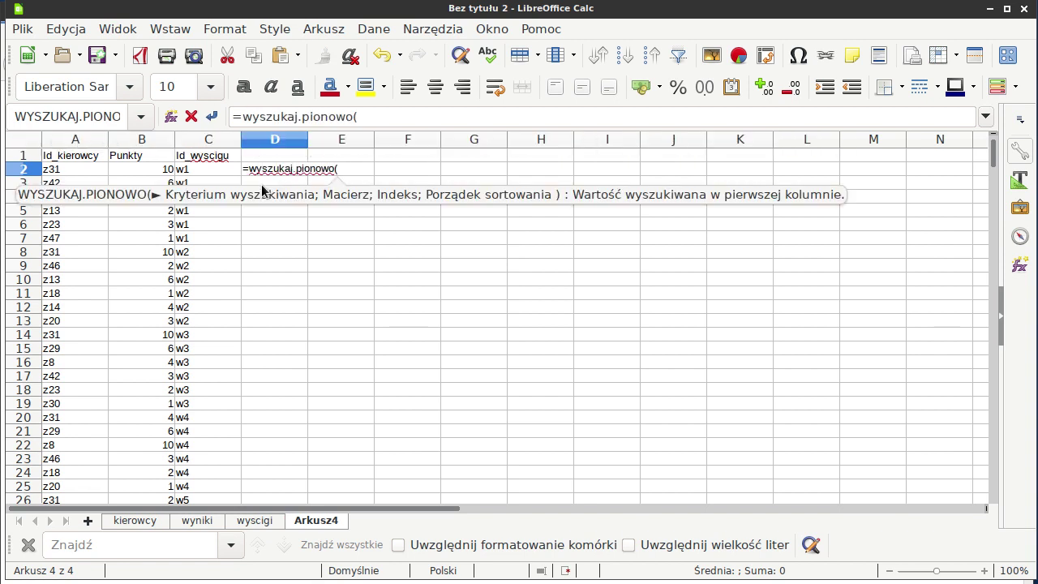
click(214, 171)
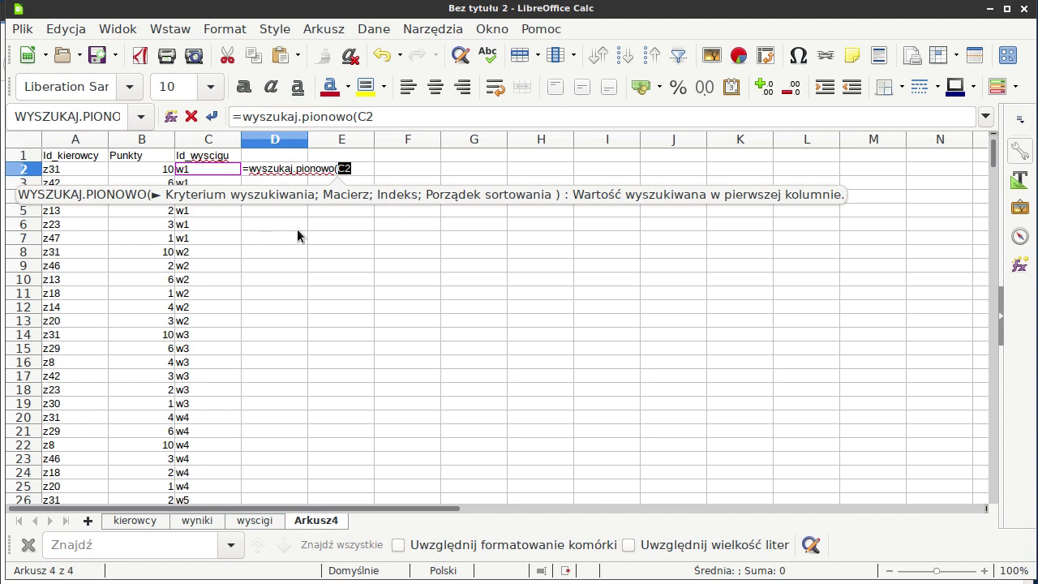
text(;)
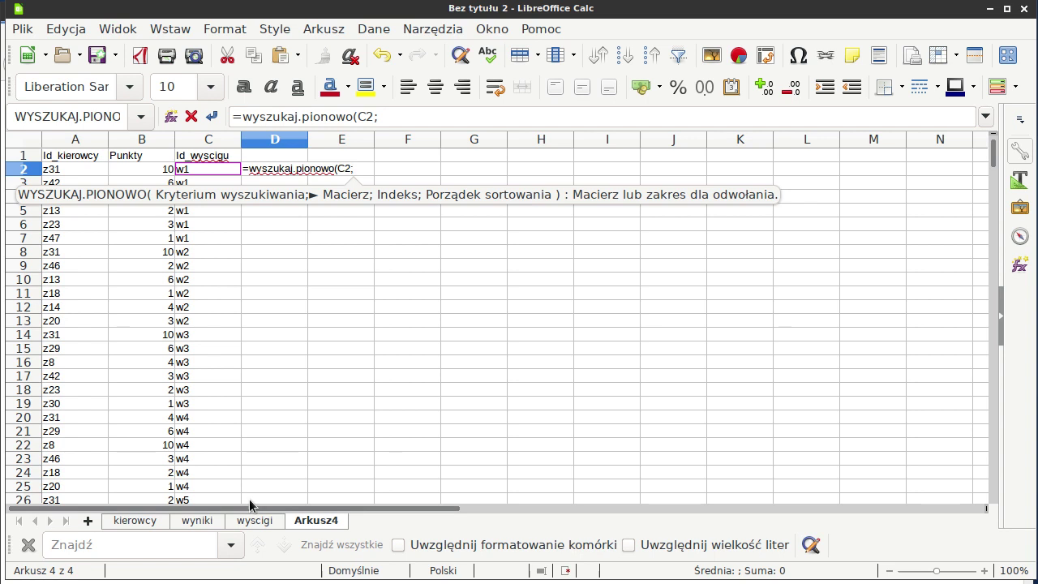
text(wys)
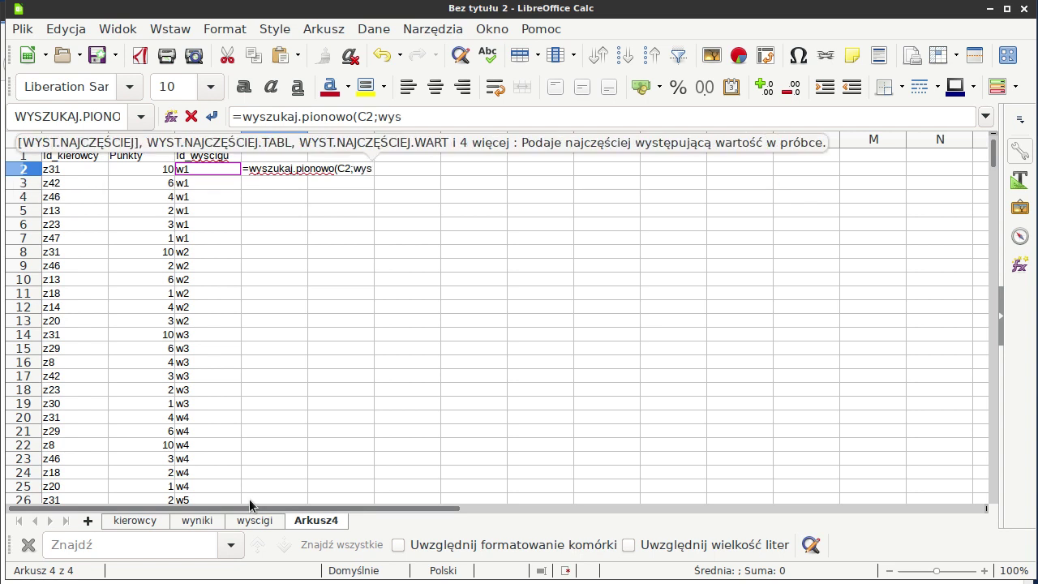
text(;)
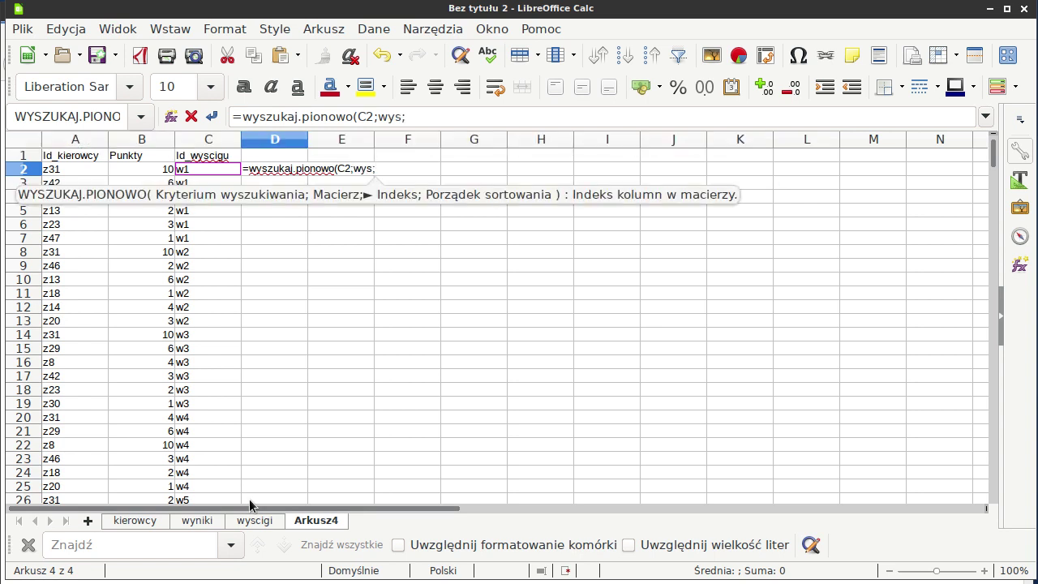
click(254, 519)
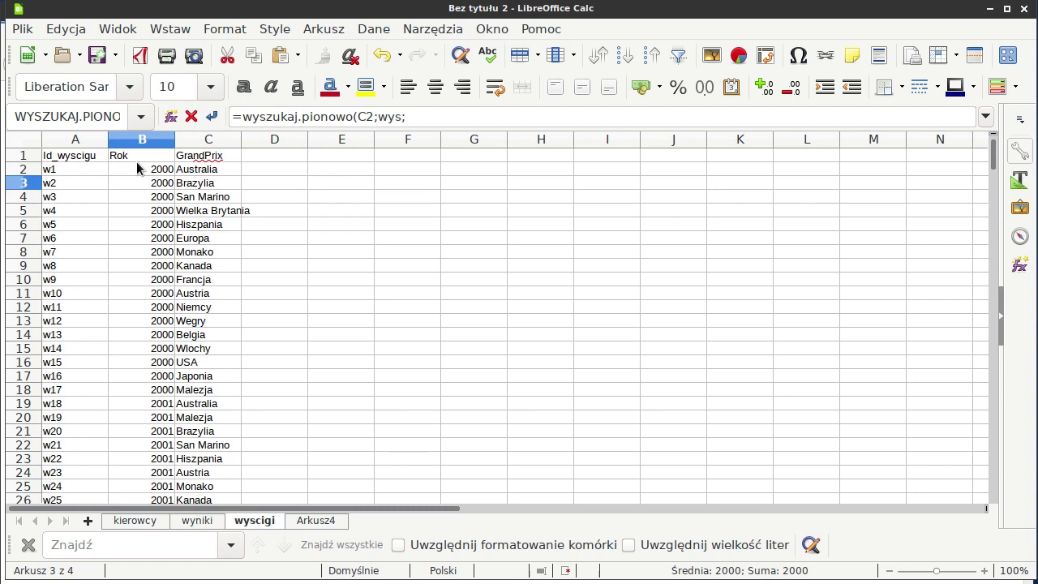
click(316, 520)
text(2)
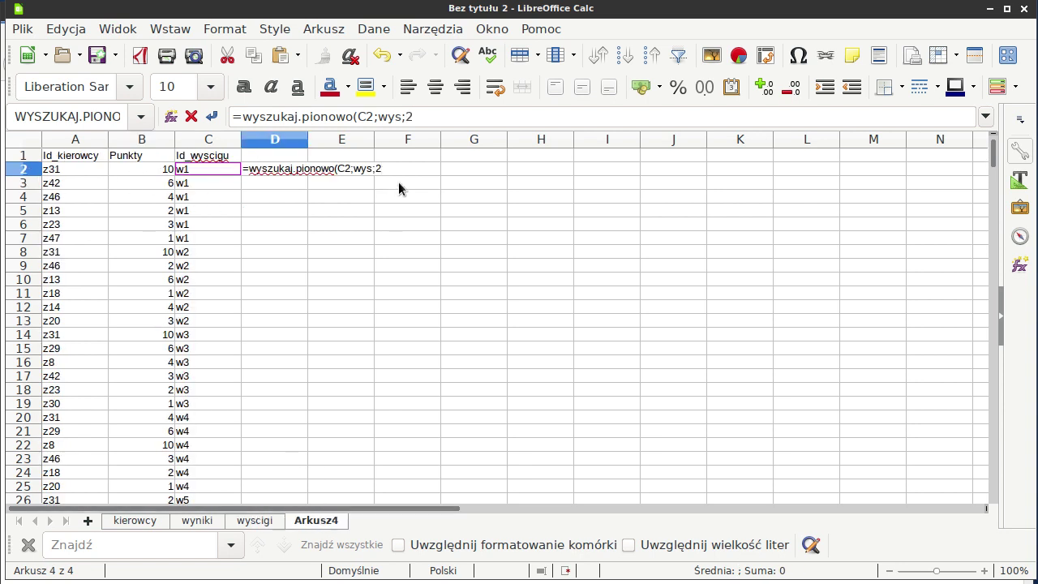
text(;0))
key(Return)
click(298, 169)
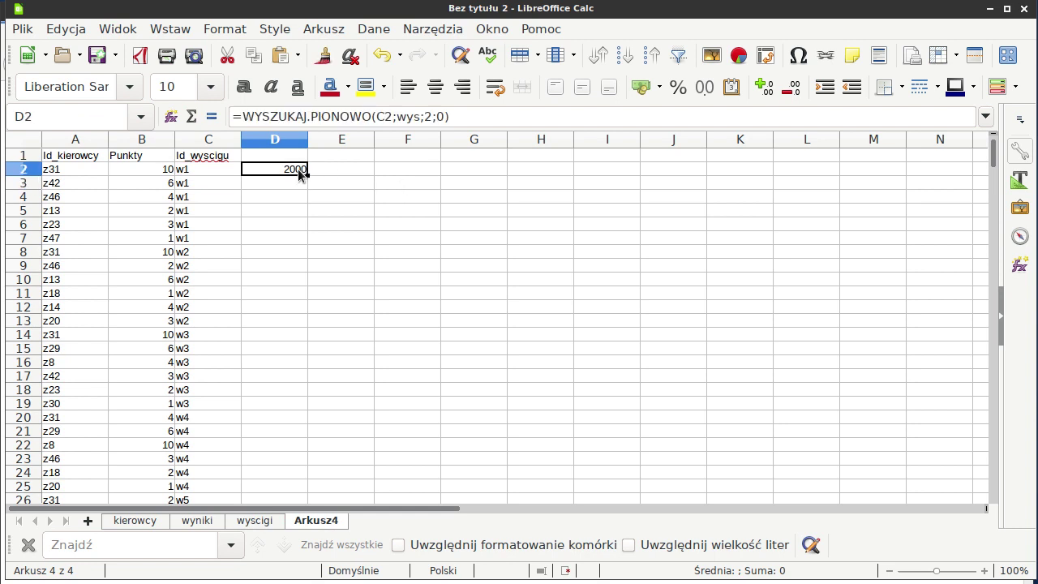
Fill the year lookup down column D to row 1869 and copy it into column E.
double_click(307, 175)
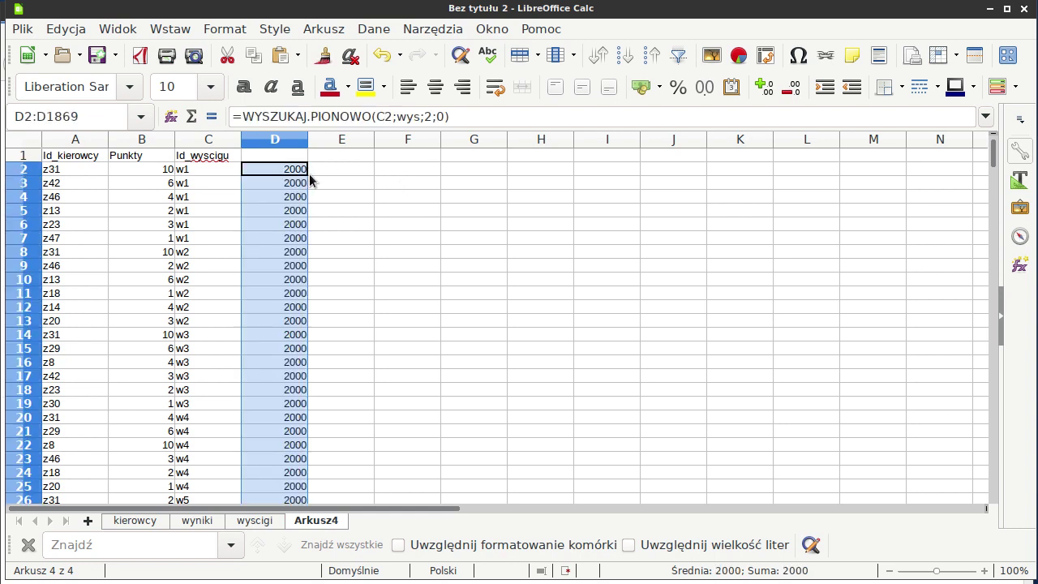
key(ctrl+c)
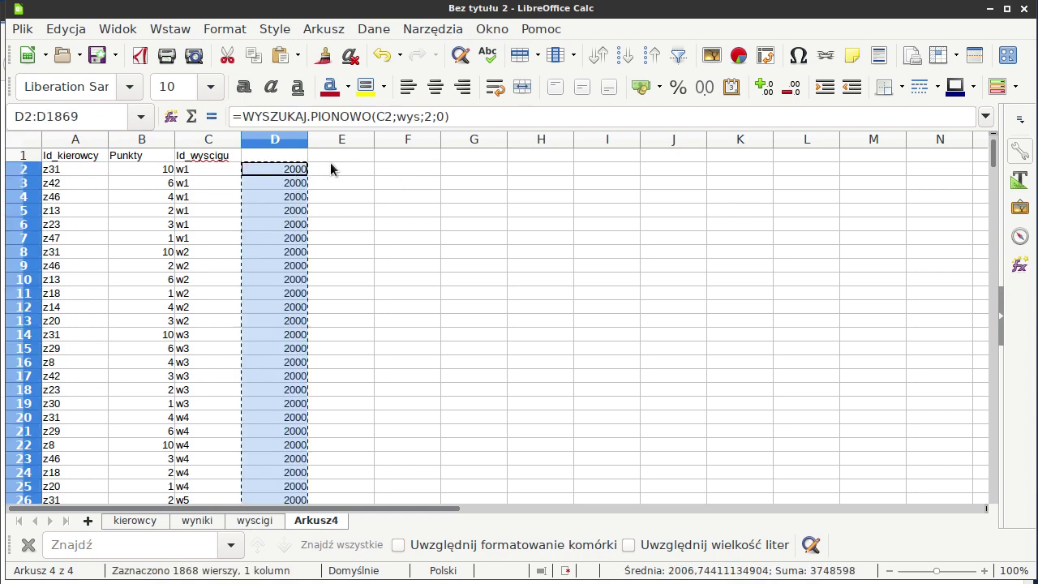
click(333, 171)
key(ctrl+v)
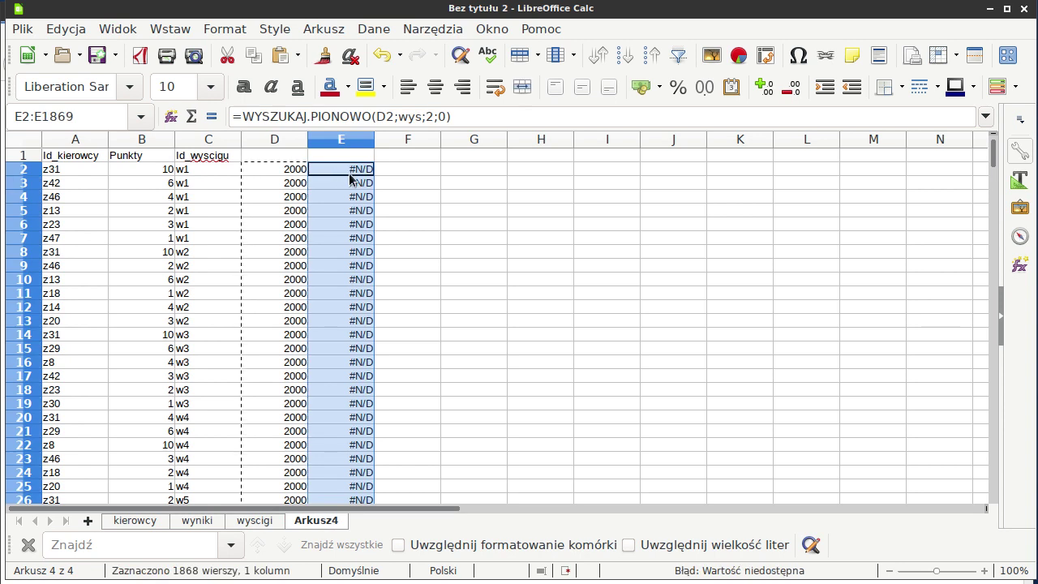
Change E2 to =WYSZUKAJ.PIONOWO(C2;wys;3;0) so it returns the Grand Prix country.
click(341, 172)
double_click(348, 172)
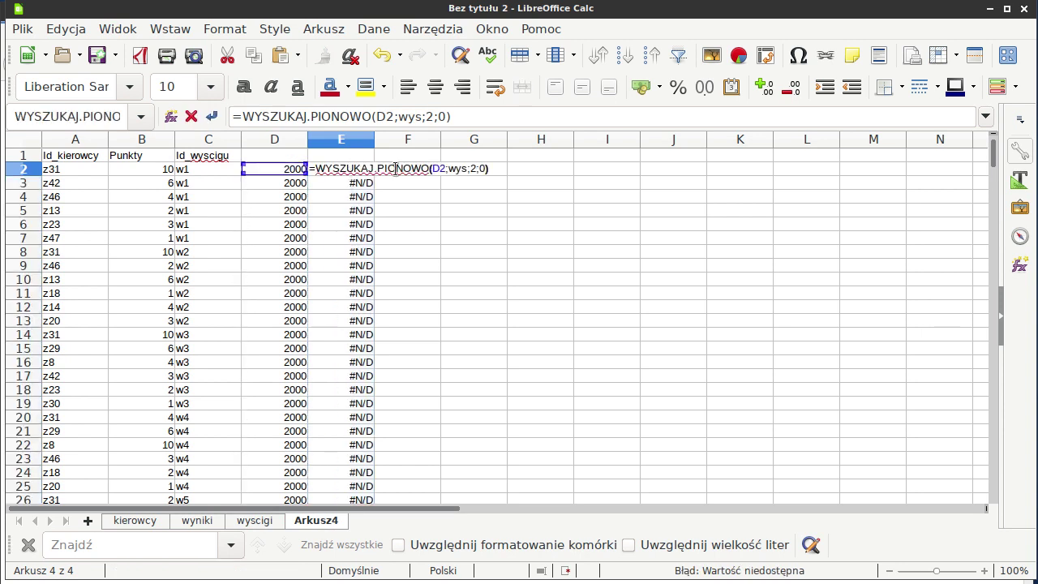
click(434, 169)
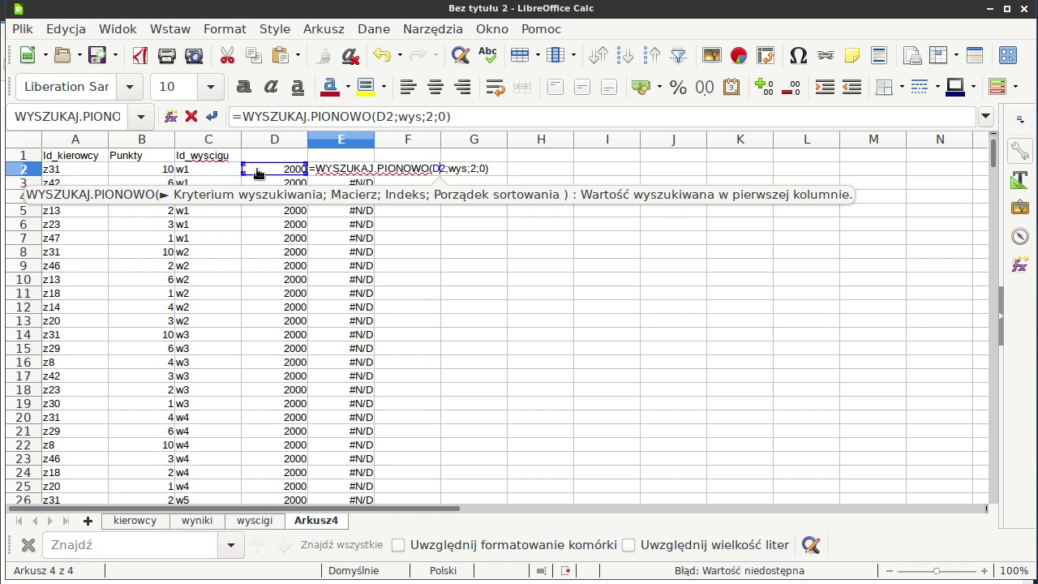
key(Right)
key(Right)
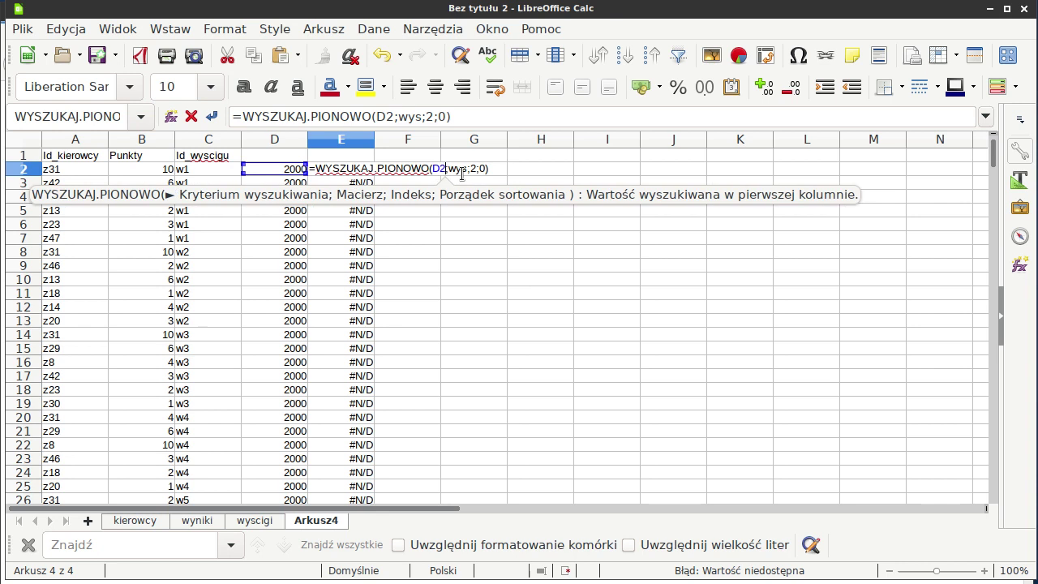
key(BackSpace)
key(BackSpace)
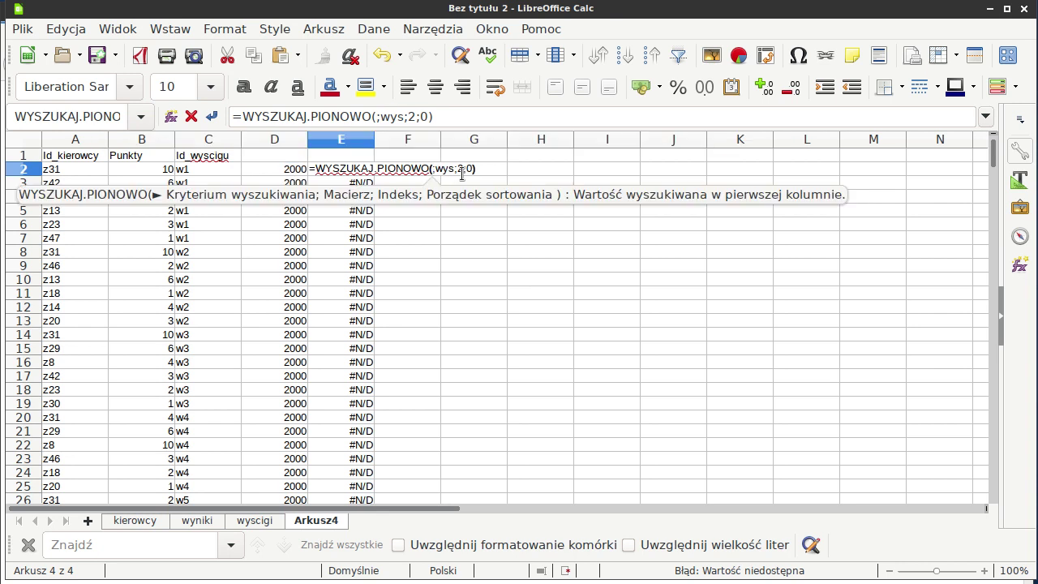
text(c2)
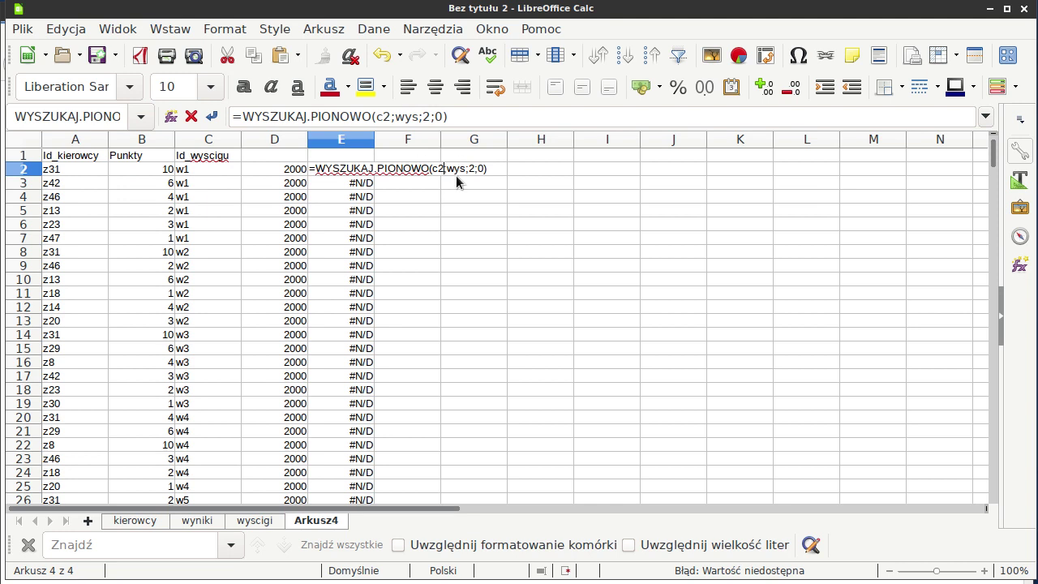
key(Right)
key(Right)
key(Right)
key(Right)
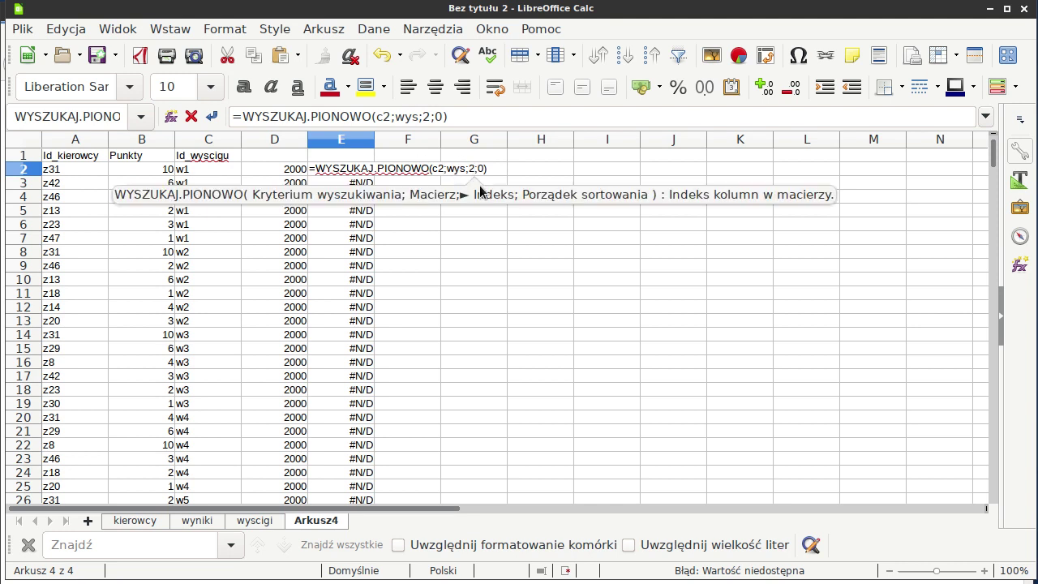
key(BackSpace)
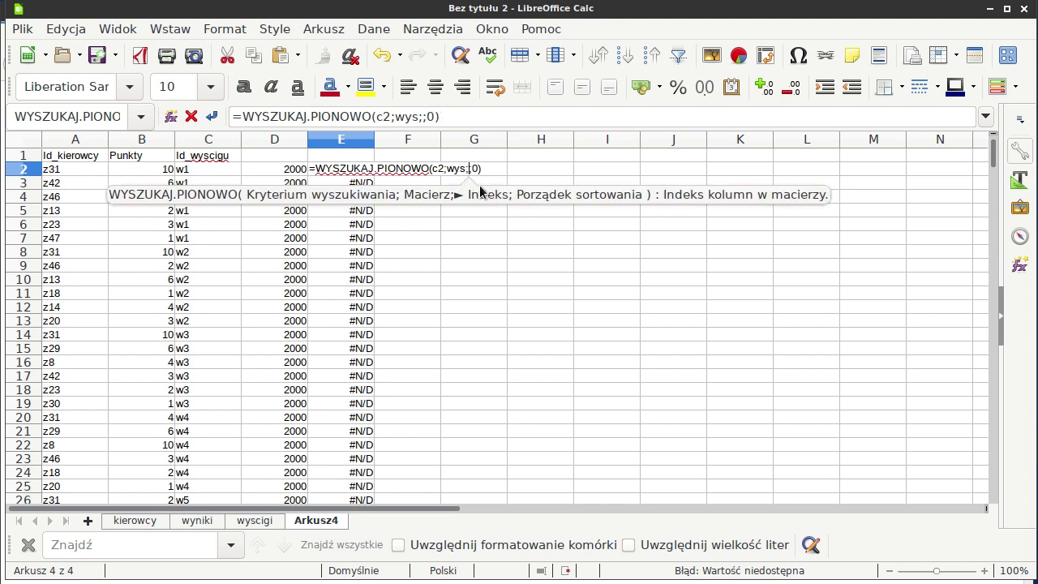
text(3)
key(Return)
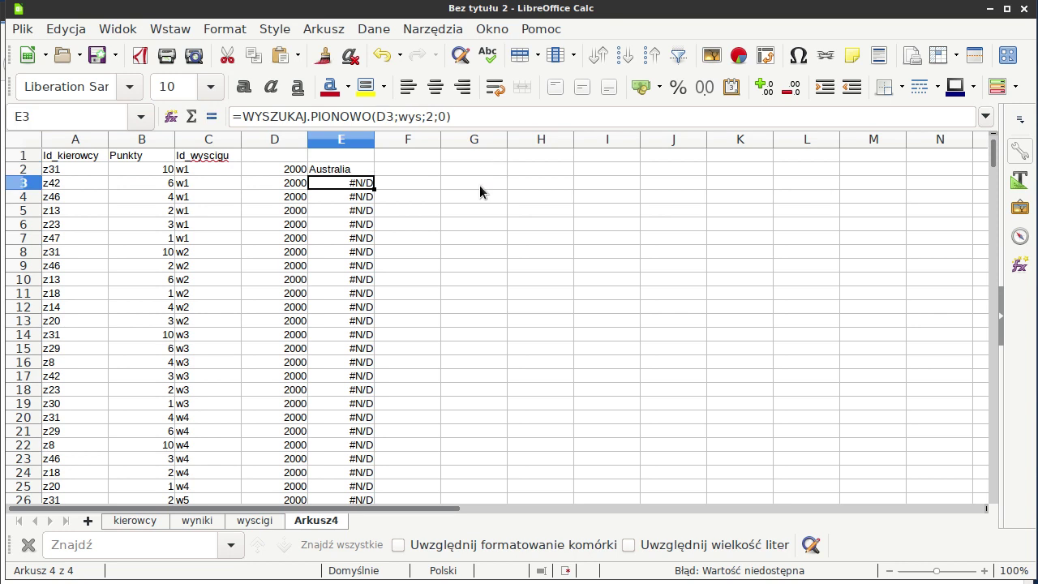
Fill the country formula from E2 down to row 1869.
click(345, 170)
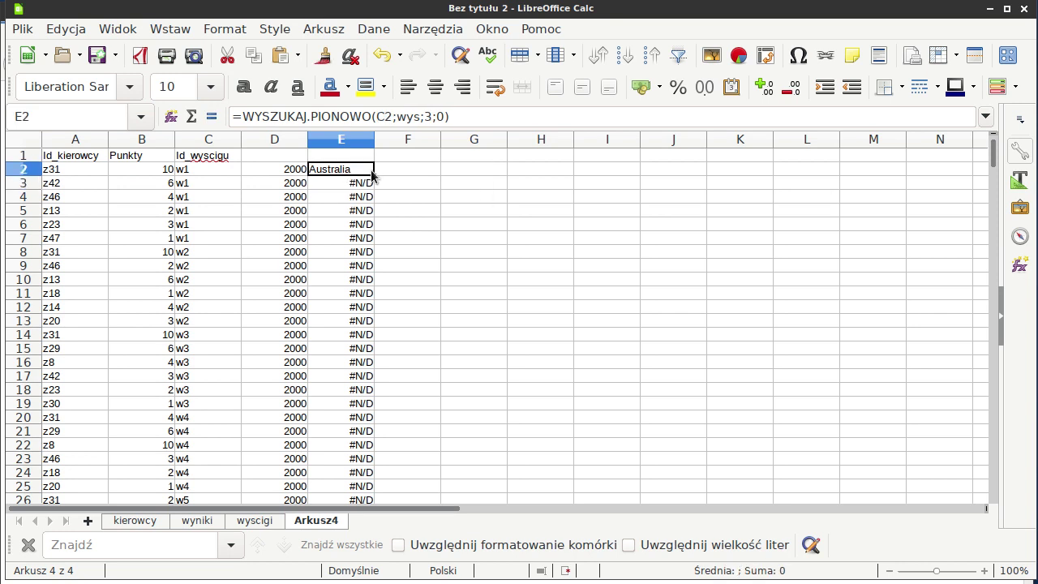
double_click(374, 176)
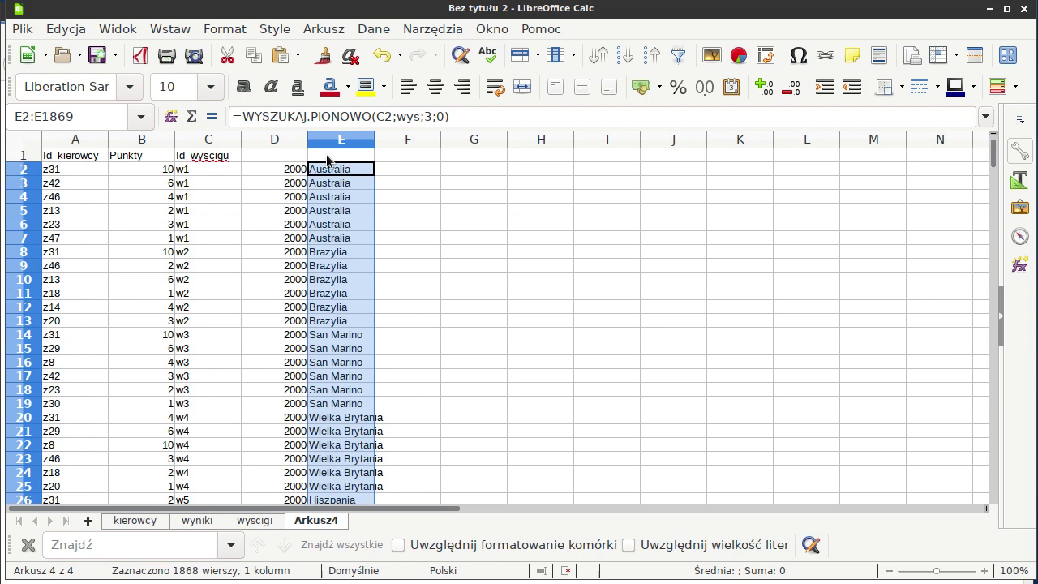
click(298, 153)
Label D1 'rok' and E1 'miejsce' on Arkusz4.
text(rok)
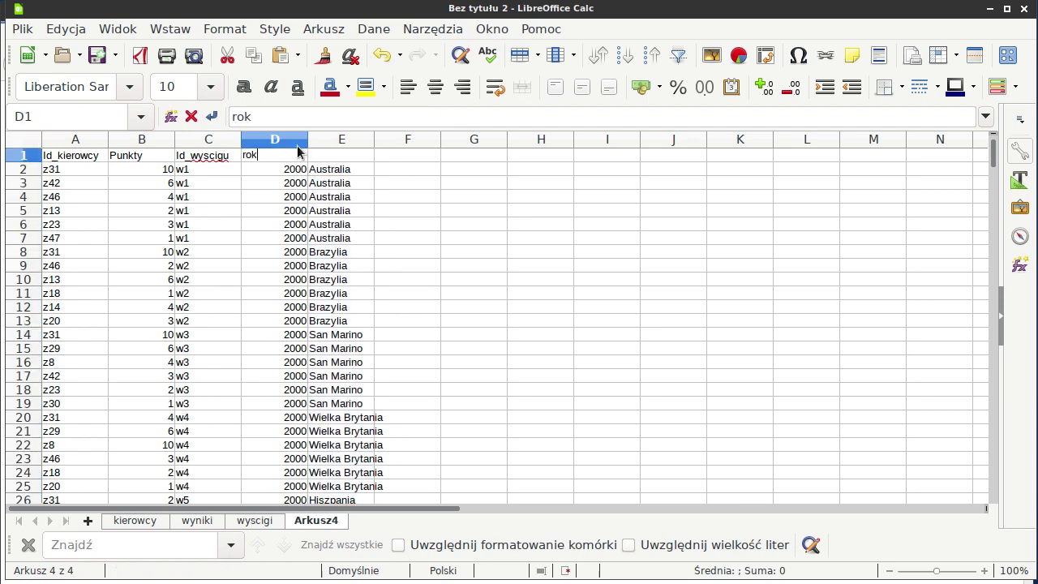
key(Return)
key(Right)
key(Up)
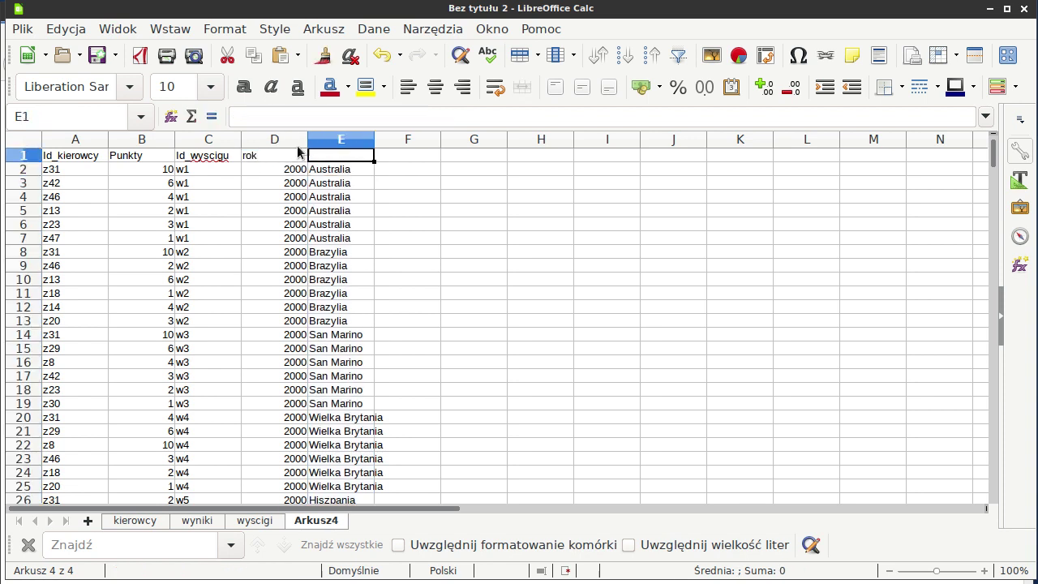
text(miejsce)
key(Return)
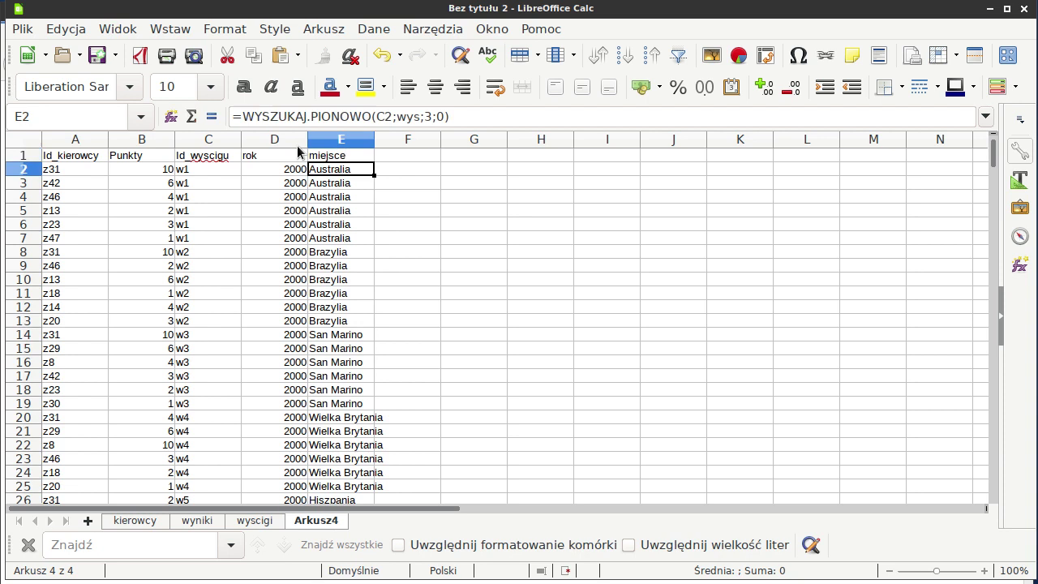
Start a WYSZUKAJ.PIONOWO lookup in F2 keyed on the driver id $A2.
click(405, 155)
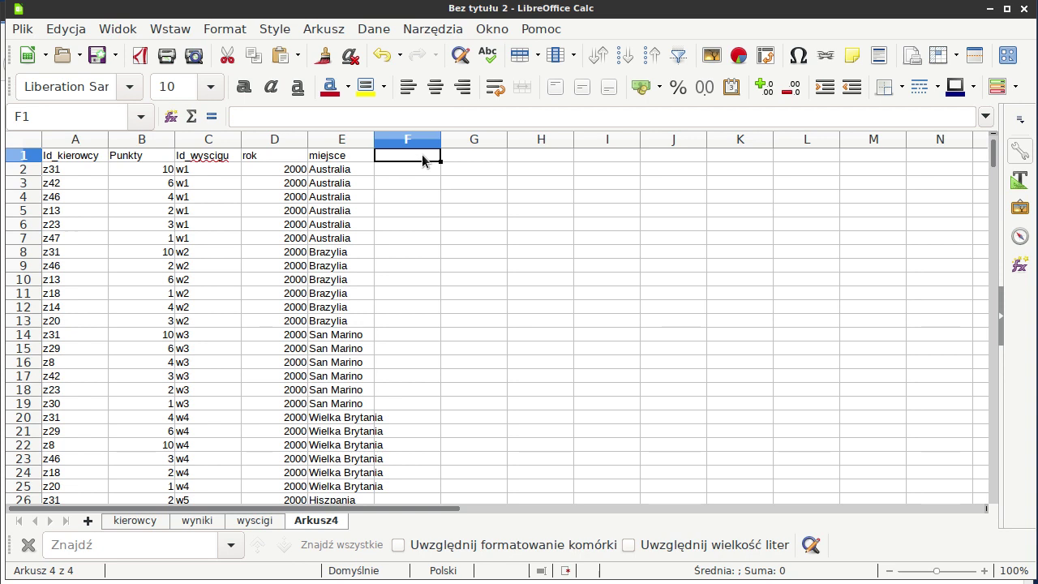
click(134, 520)
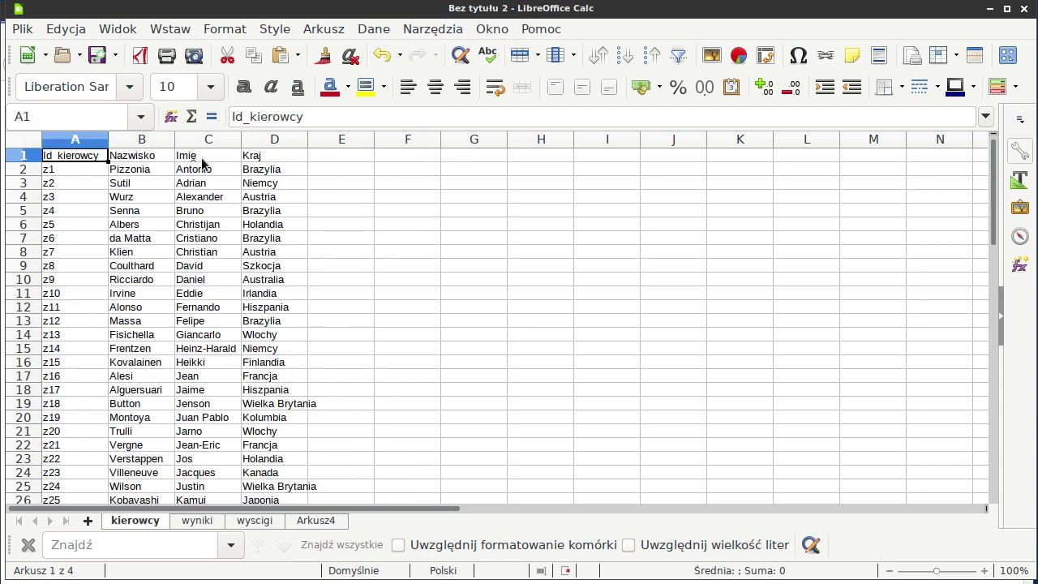
click(306, 520)
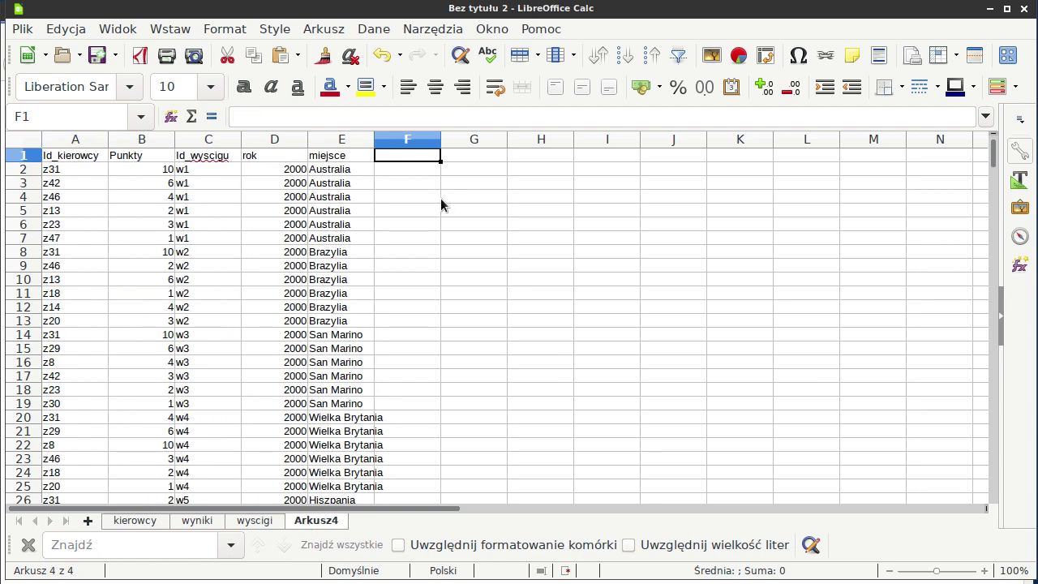
key(Down)
text(=w)
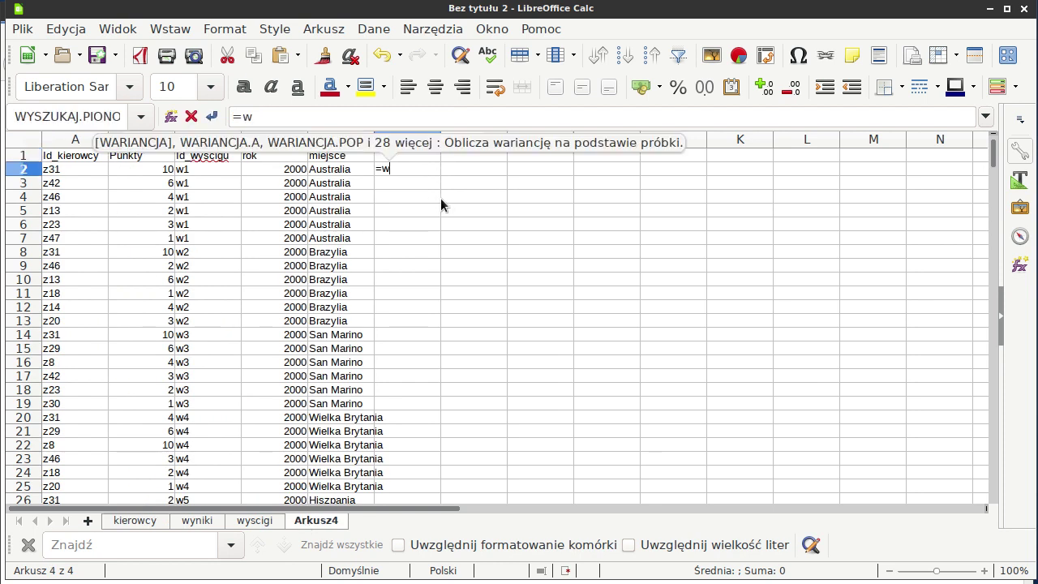
text(yszukaj)
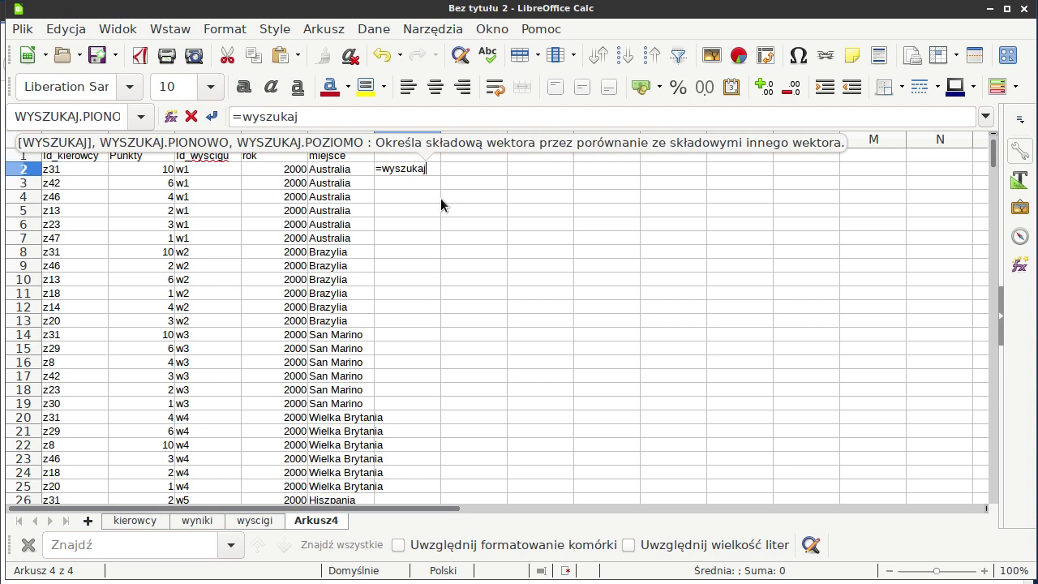
text(.pionowo)
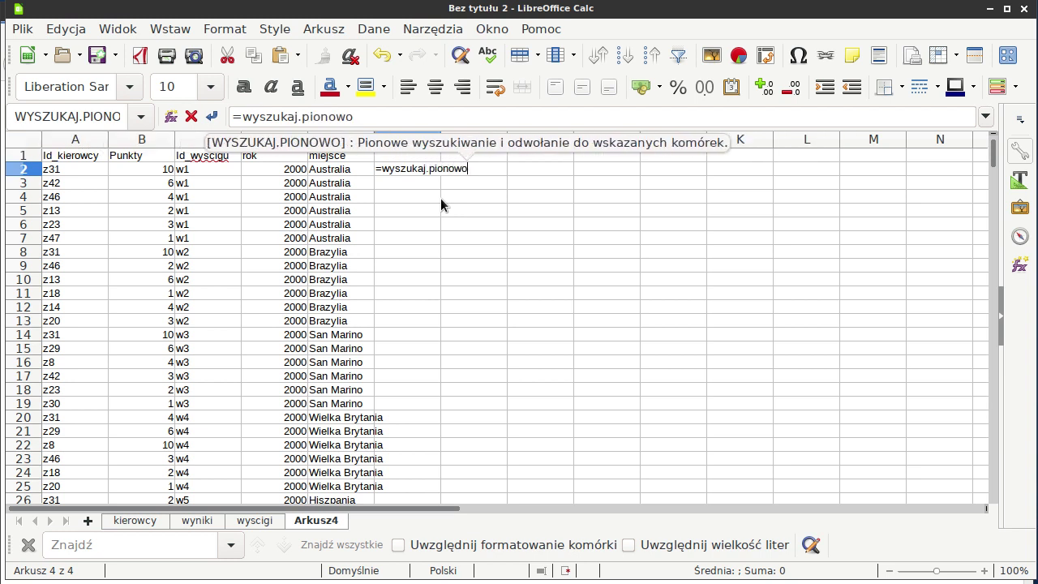
text(()
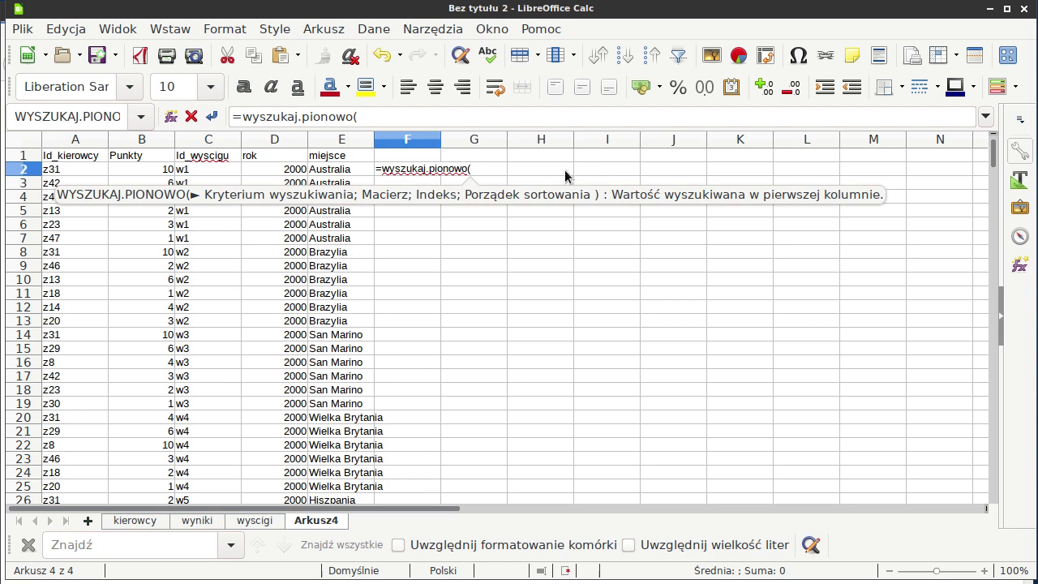
click(75, 177)
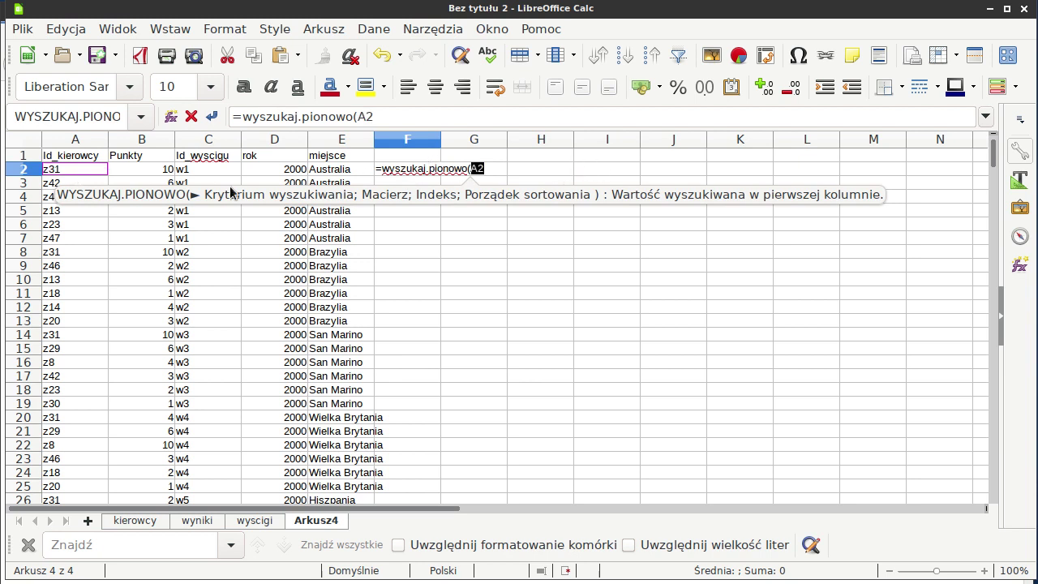
click(470, 168)
text($)
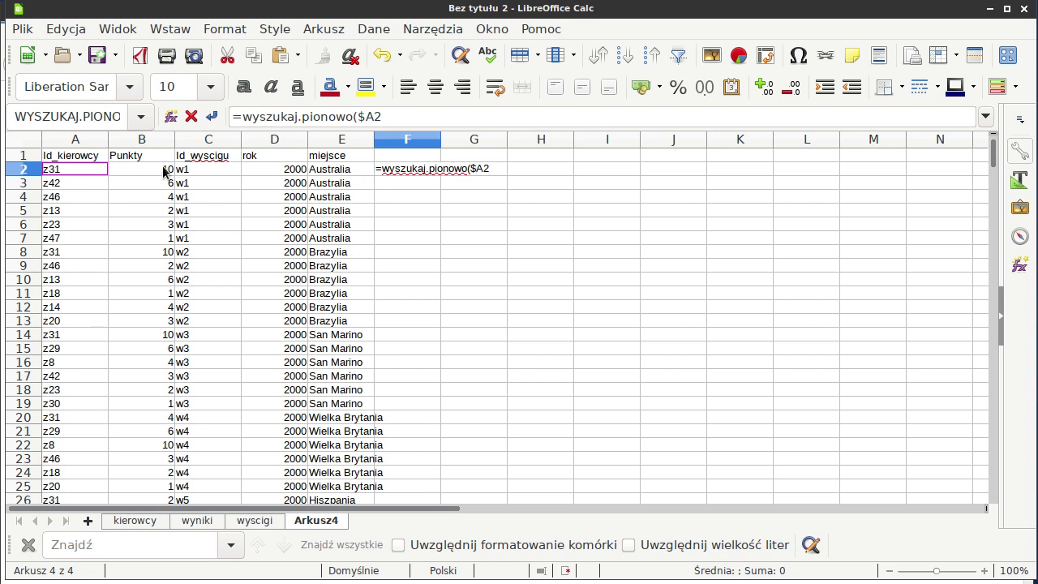
Complete F2 as =WYSZUKAJ.PIONOWO($A2;kier;KOLUMNA()-4;0) so it returns Schumacher.
click(490, 169)
text(;)
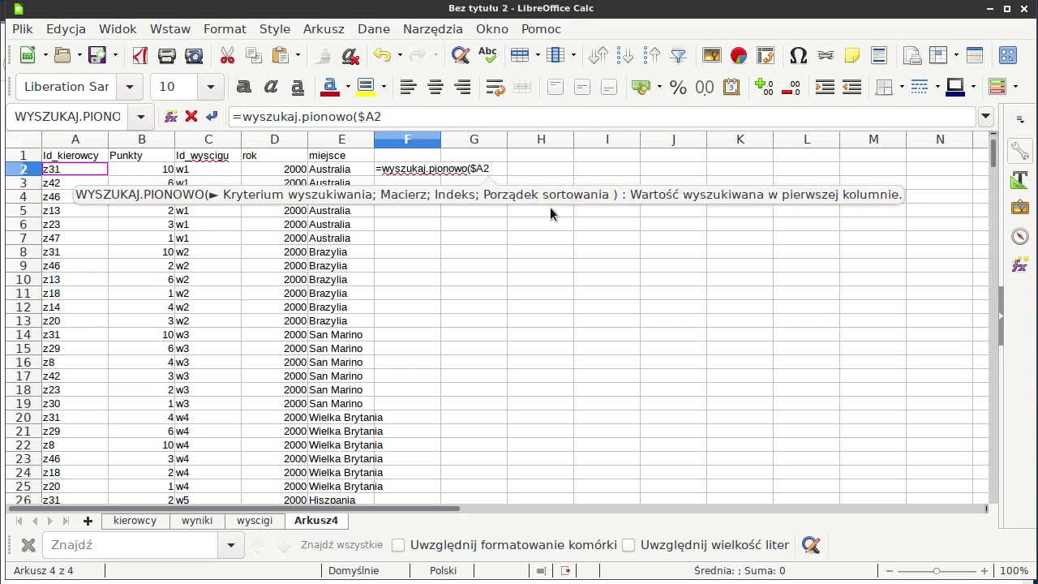
text(ki)
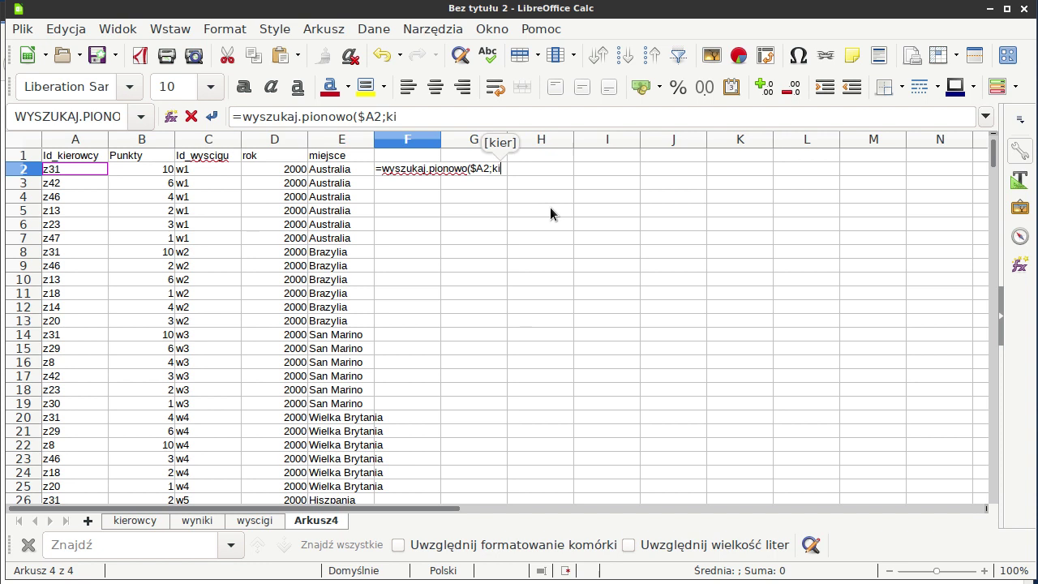
text(er;)
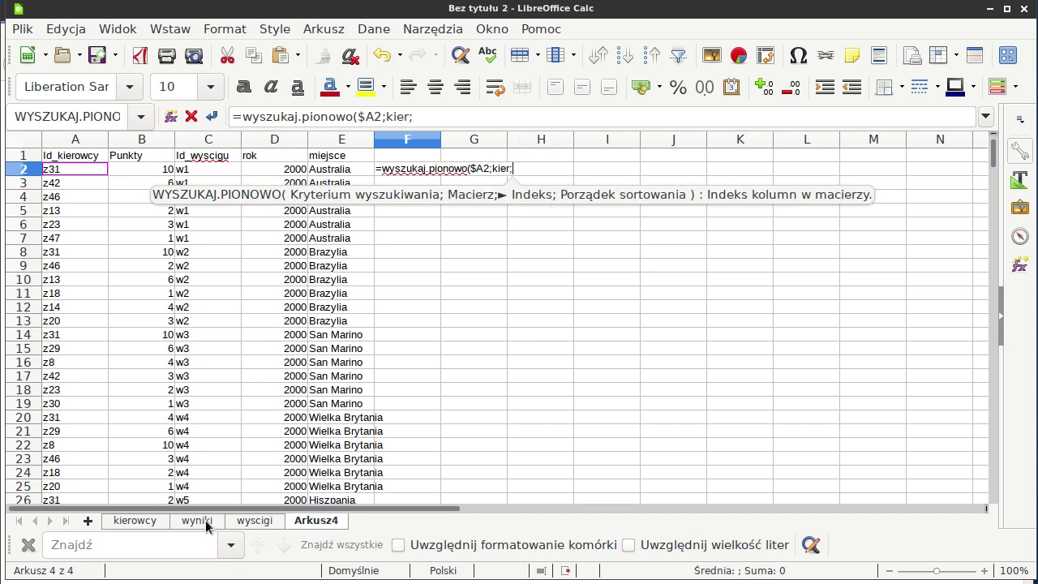
click(148, 521)
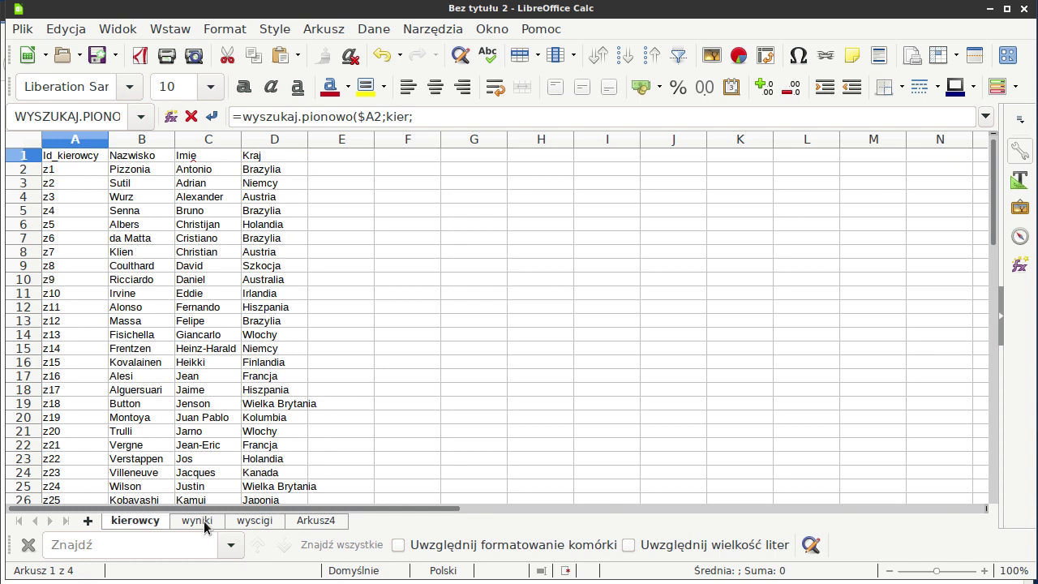
click(312, 521)
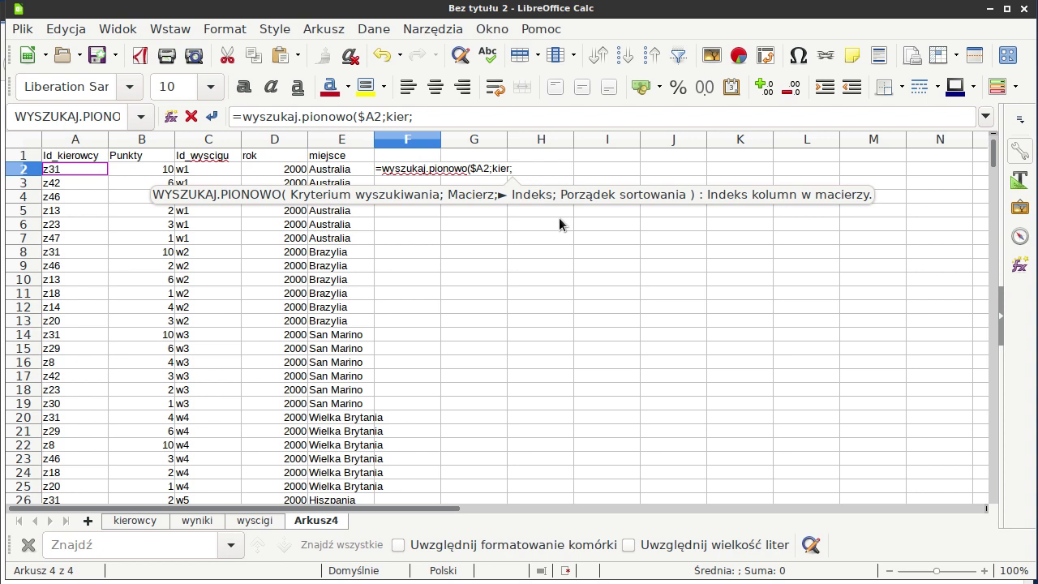
text(kolumn)
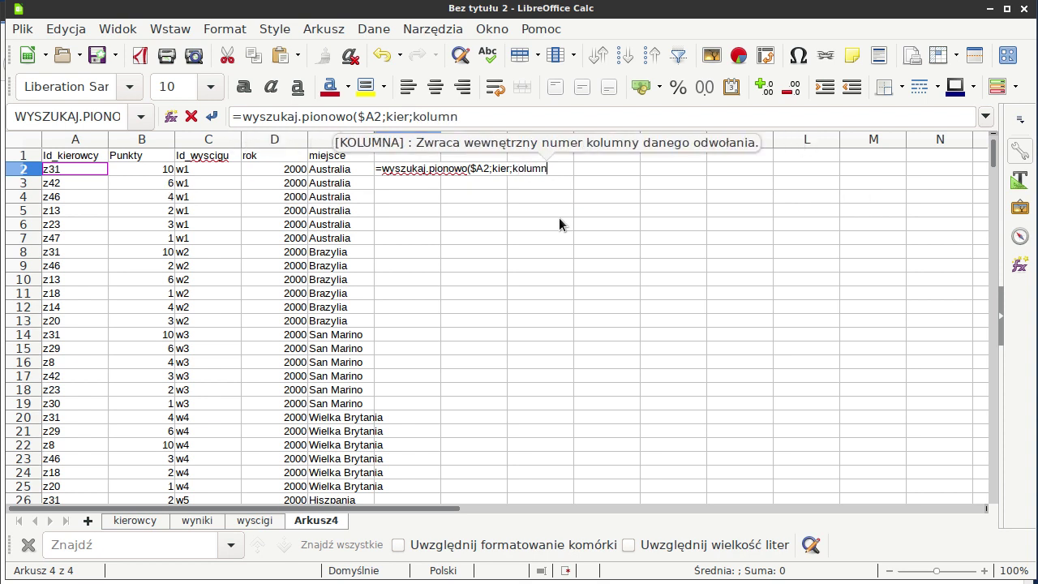
text(a()-)
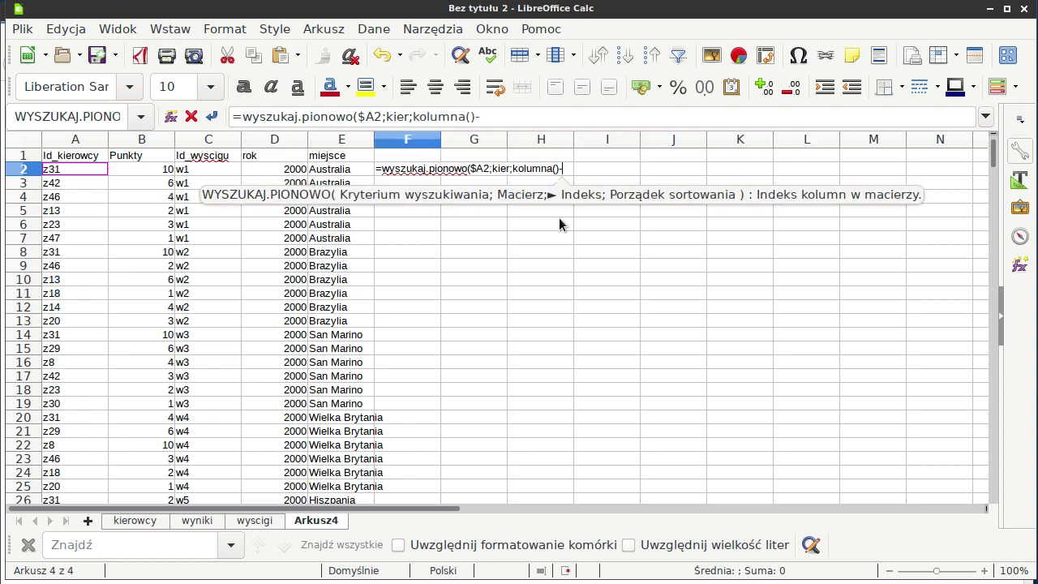
text(4)
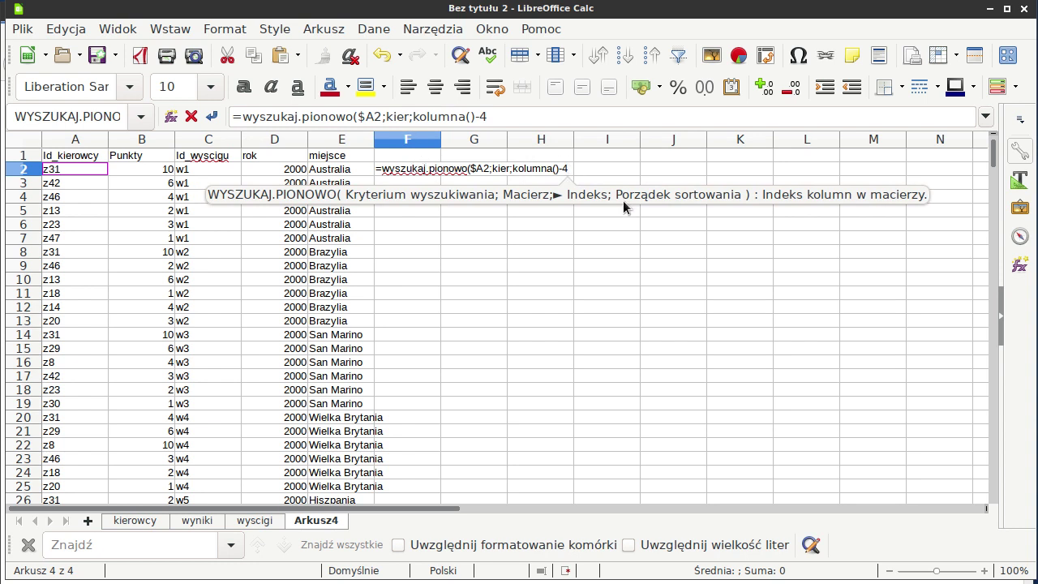
text(;0)
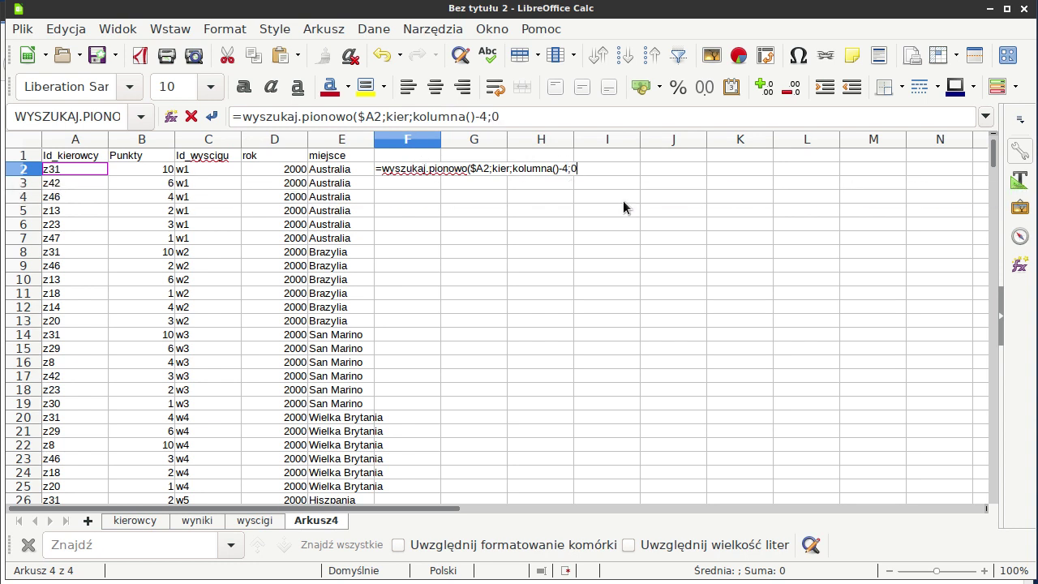
text())
key(Return)
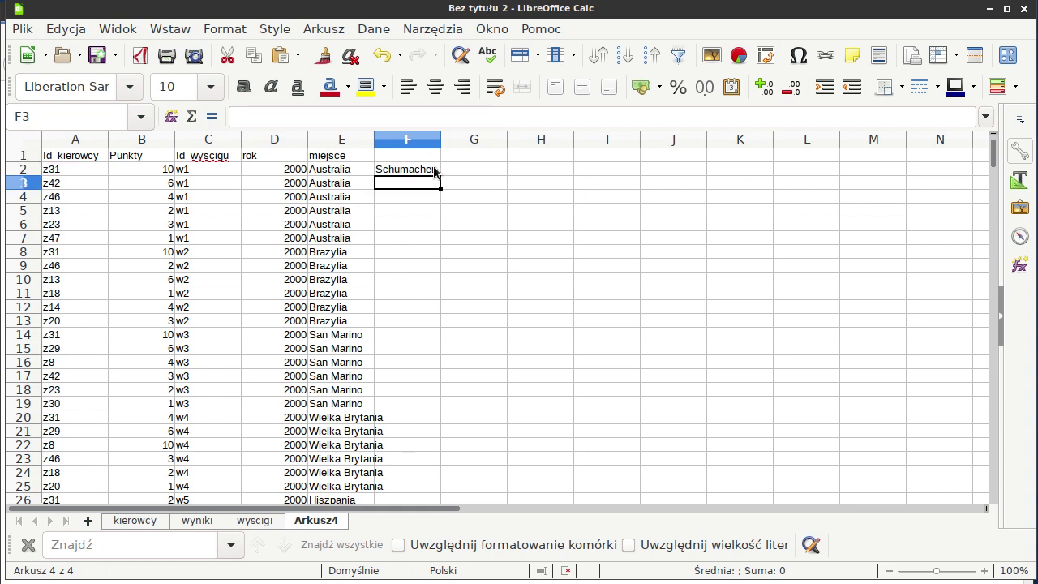
Copy the F2 lookup into G2 and verify it returns the first name from kierowcy.
click(432, 174)
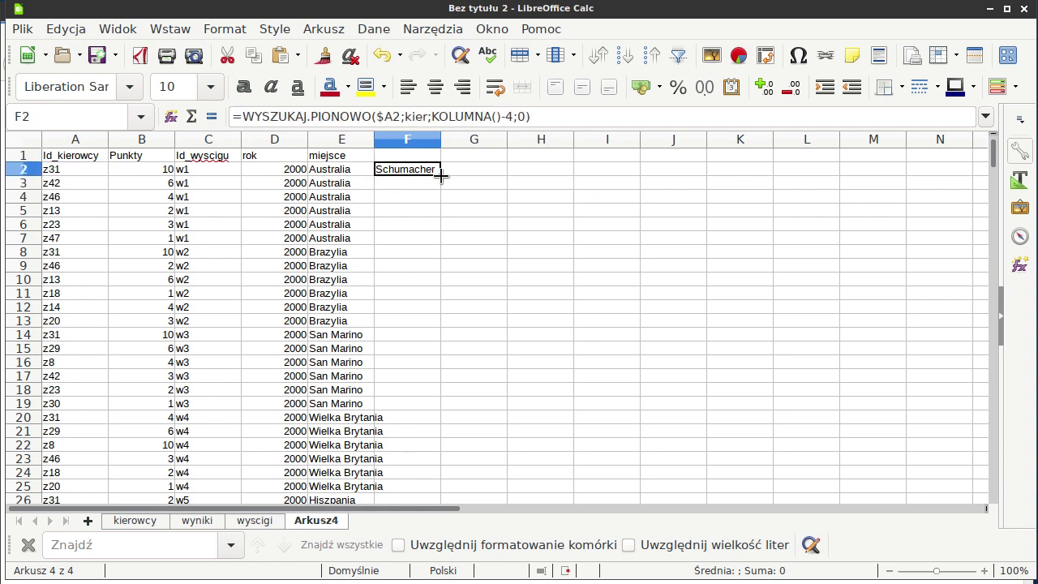
drag(442, 173, 489, 174)
click(481, 173)
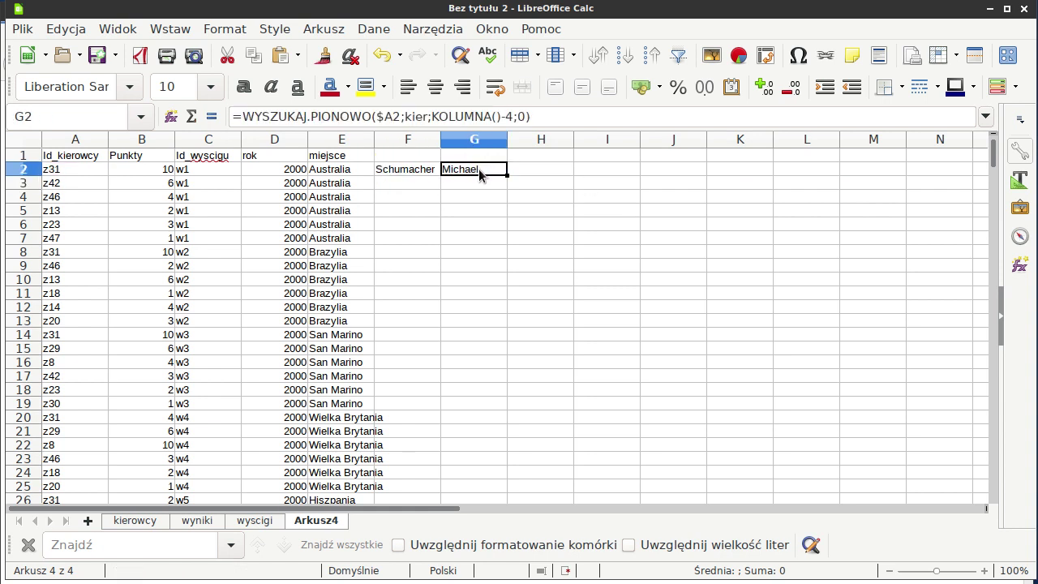
double_click(478, 172)
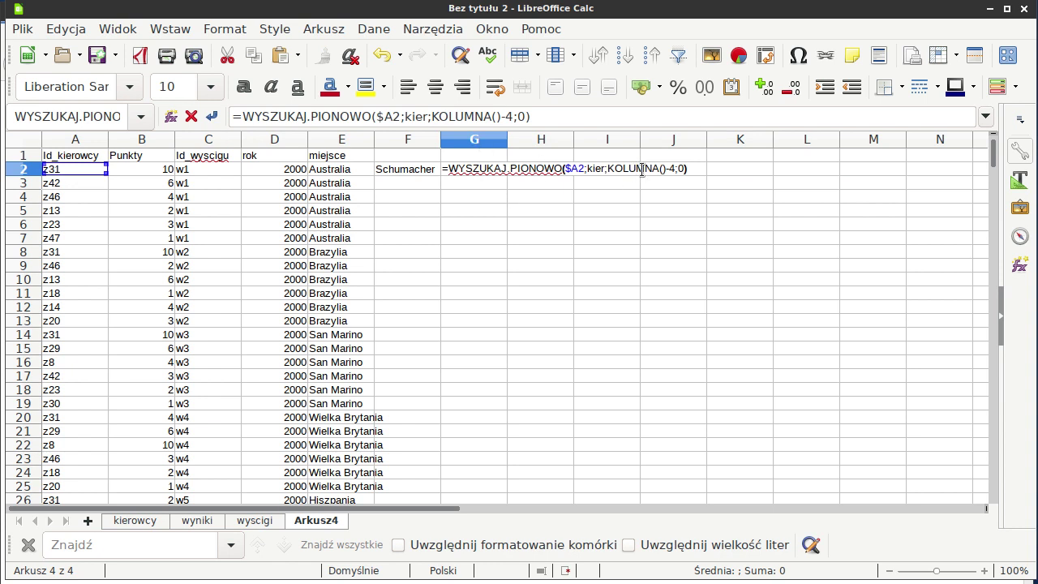
click(157, 521)
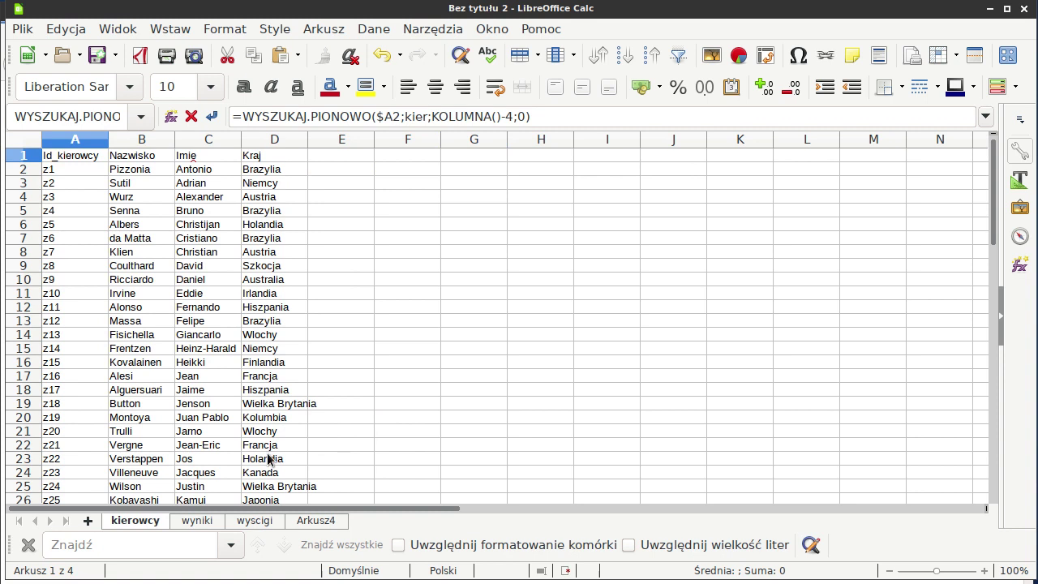
click(317, 520)
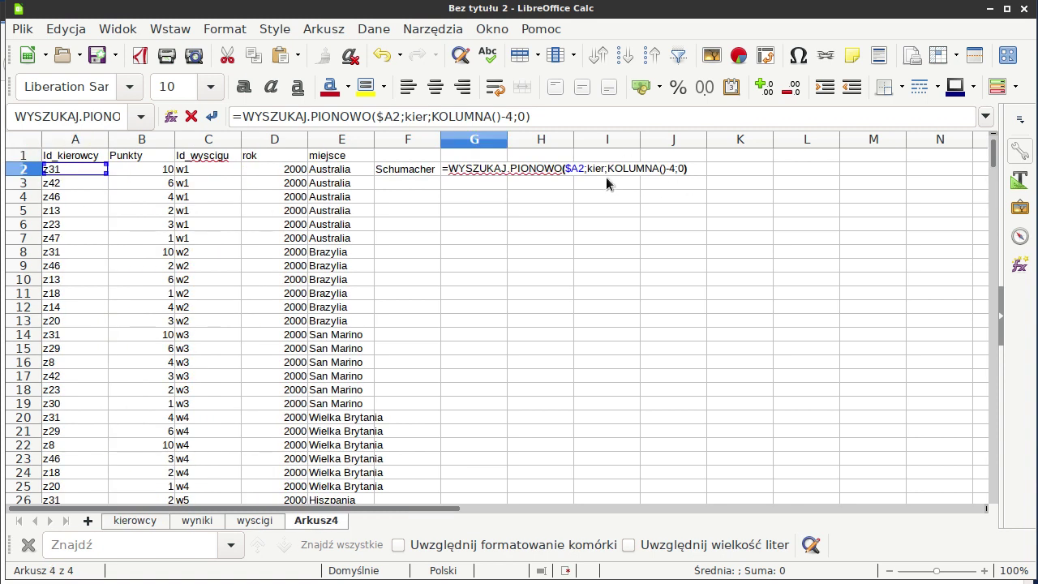
click(475, 173)
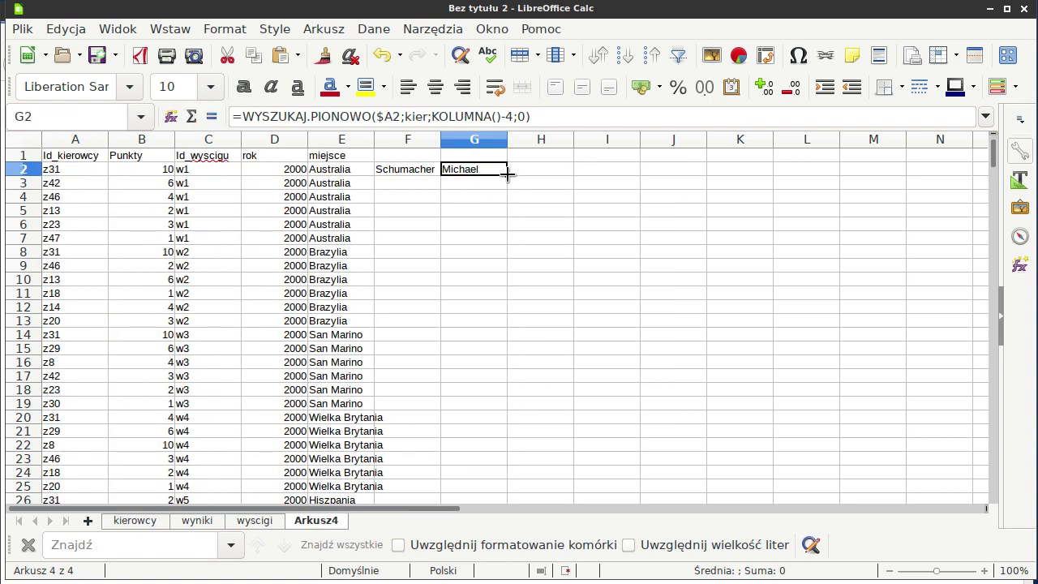
Extend the lookup to H2 for country and fill F2:H2 down the whole results list.
drag(507, 174, 543, 173)
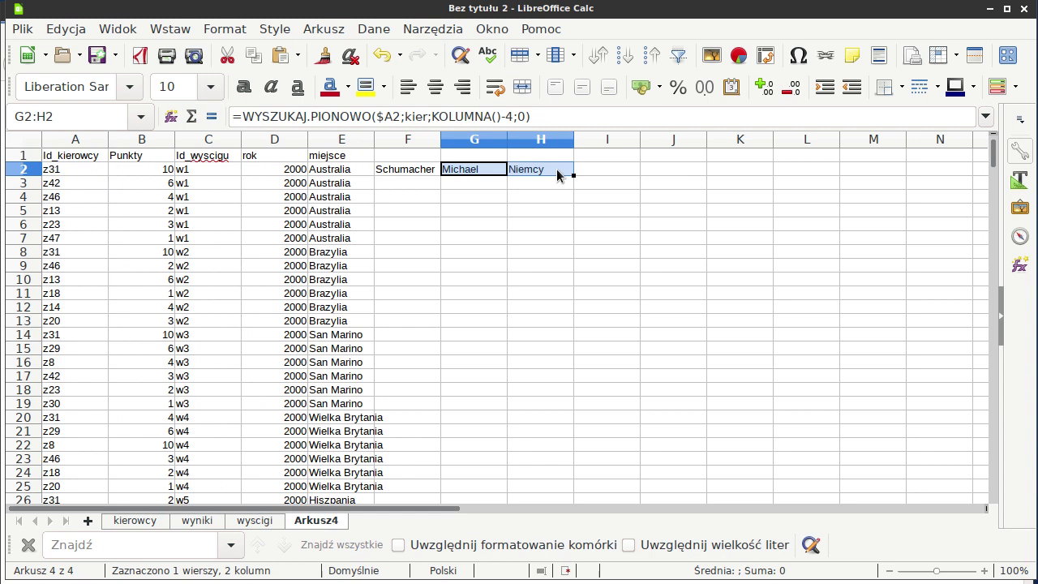
click(420, 168)
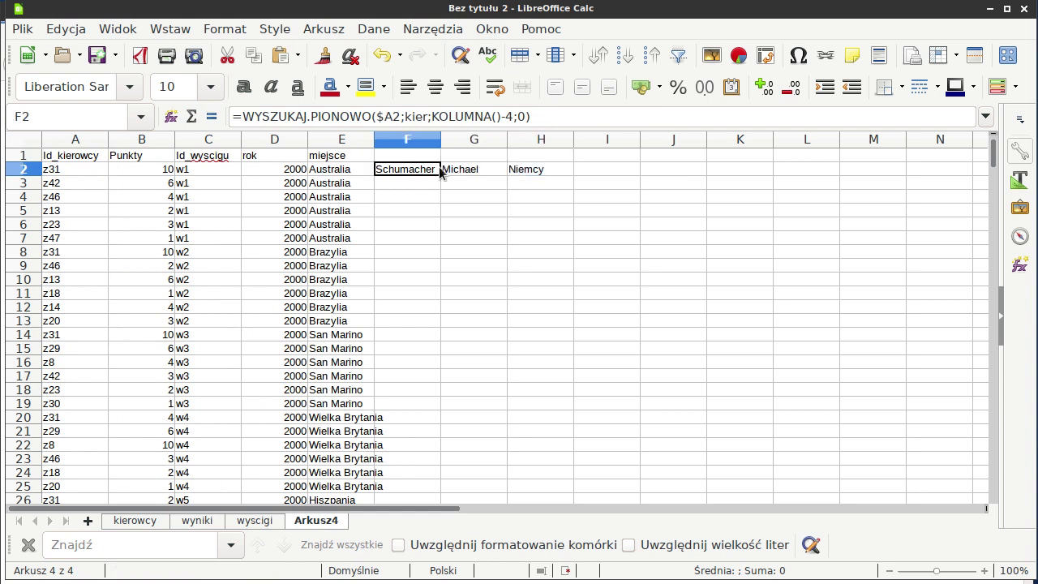
drag(440, 172, 548, 172)
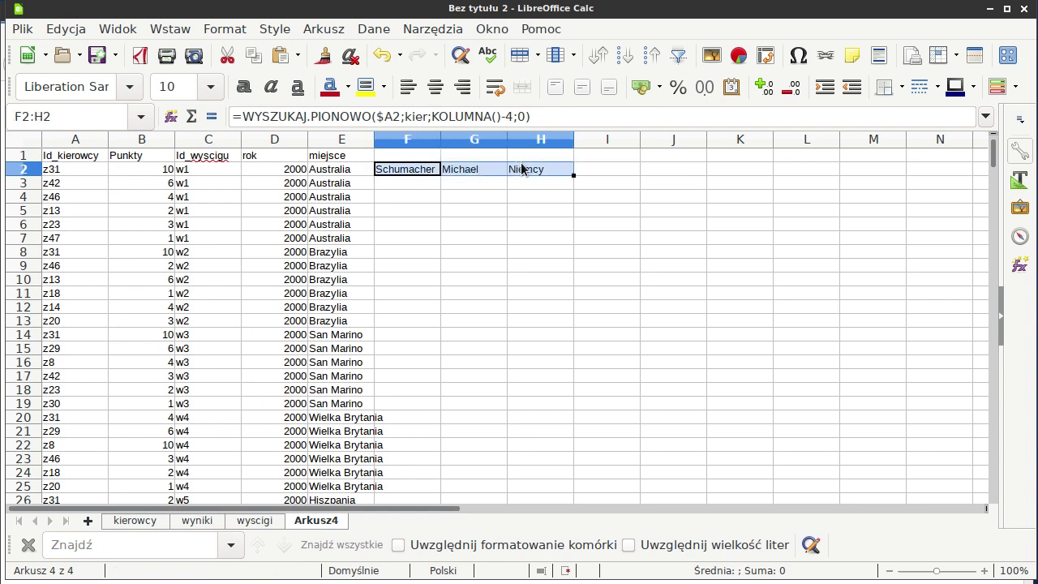
double_click(572, 175)
key(Up)
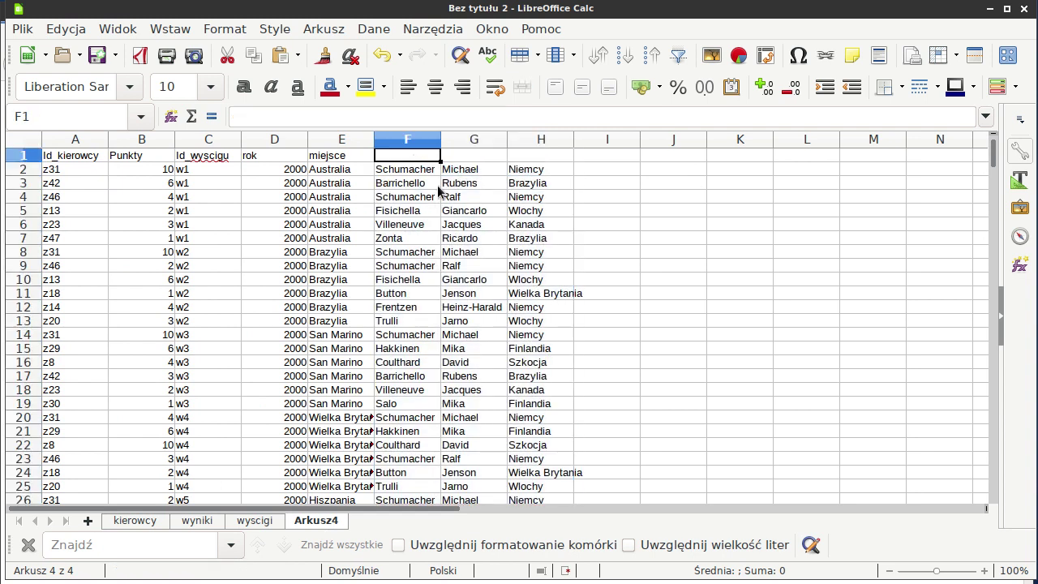
Enter headers nazw, imię and kraj in F1, G1 and H1.
text(nazw)
key(Return)
key(Up)
key(Tab)
text(im)
key(BackSpace)
text(ę)
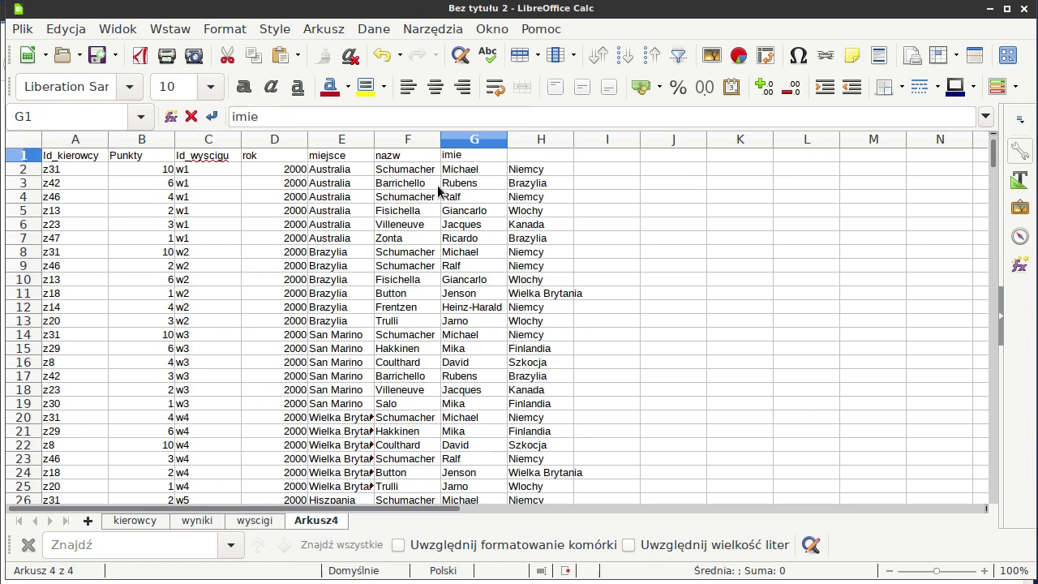
key(Tab)
text(kr)
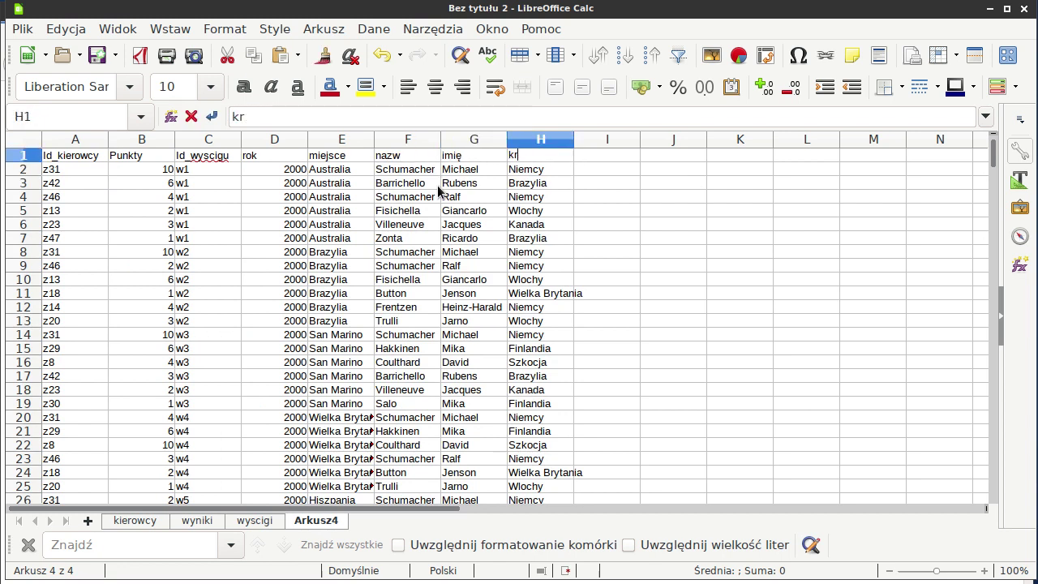
key(Return)
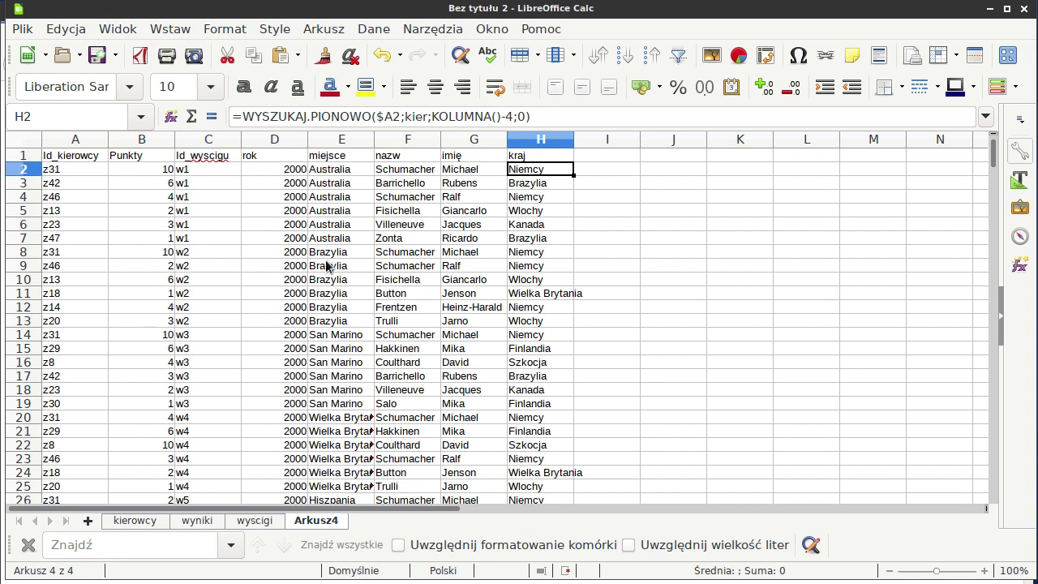
Turn on AutoFilter and filter nazw to Kubica only, showing 46 of 1868 records.
click(373, 30)
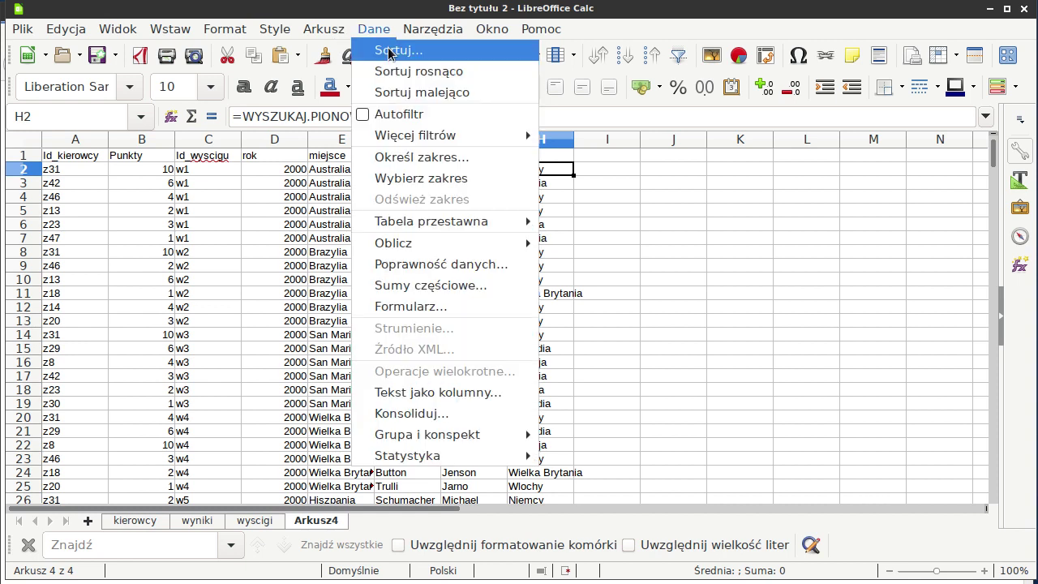
click(401, 114)
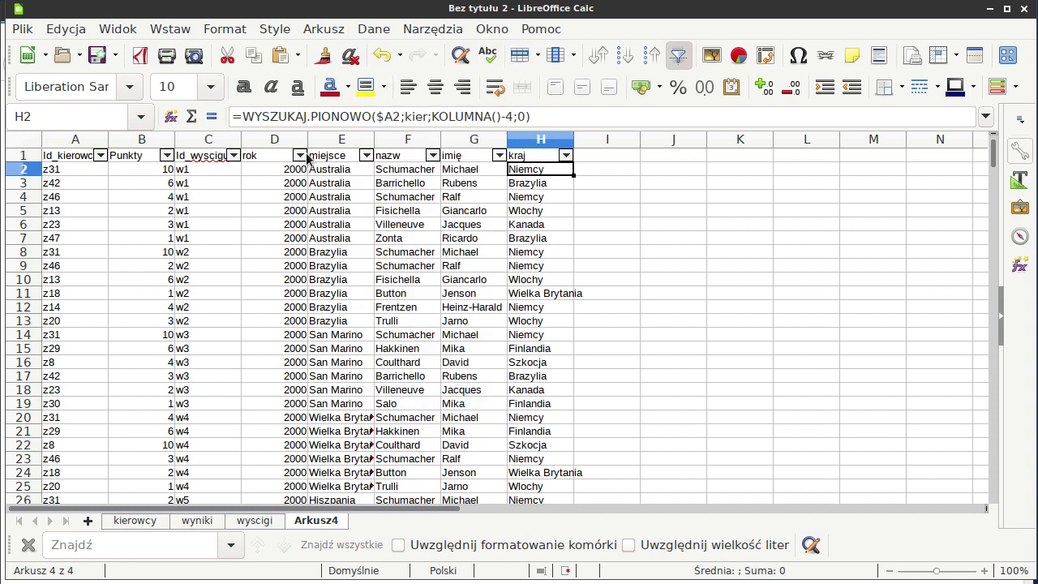
click(433, 156)
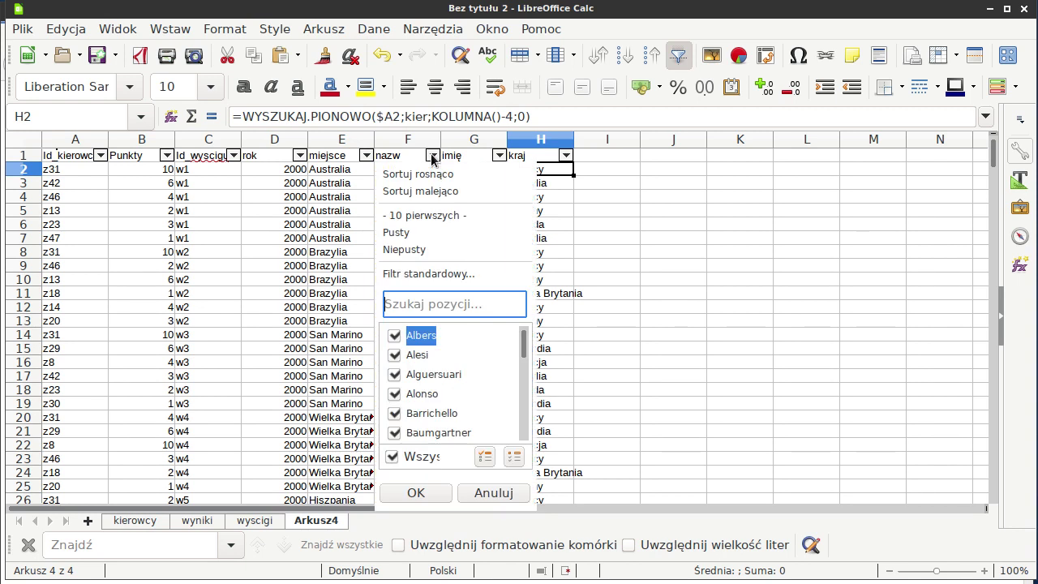
click(395, 457)
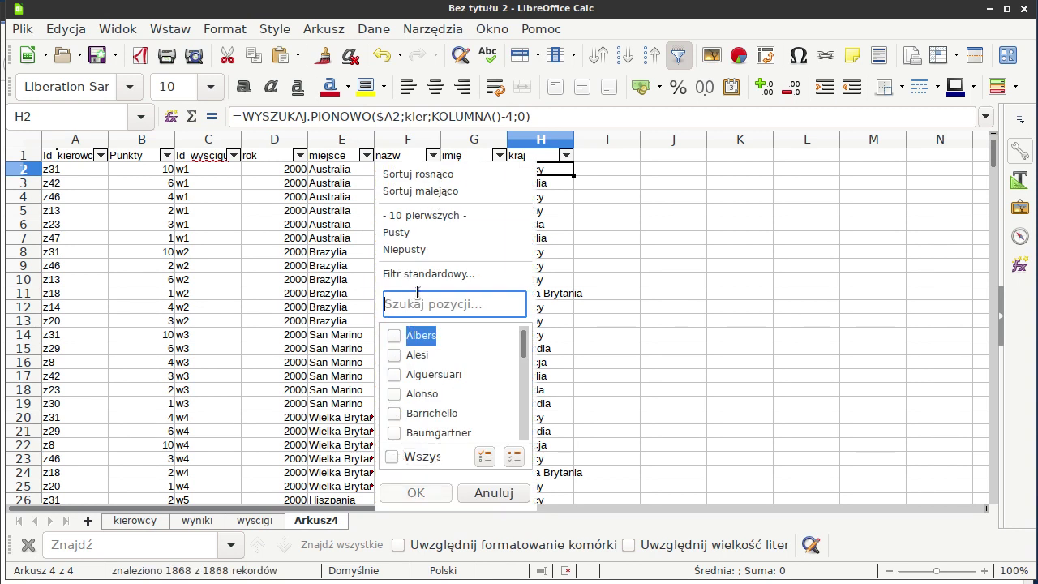
text(kub)
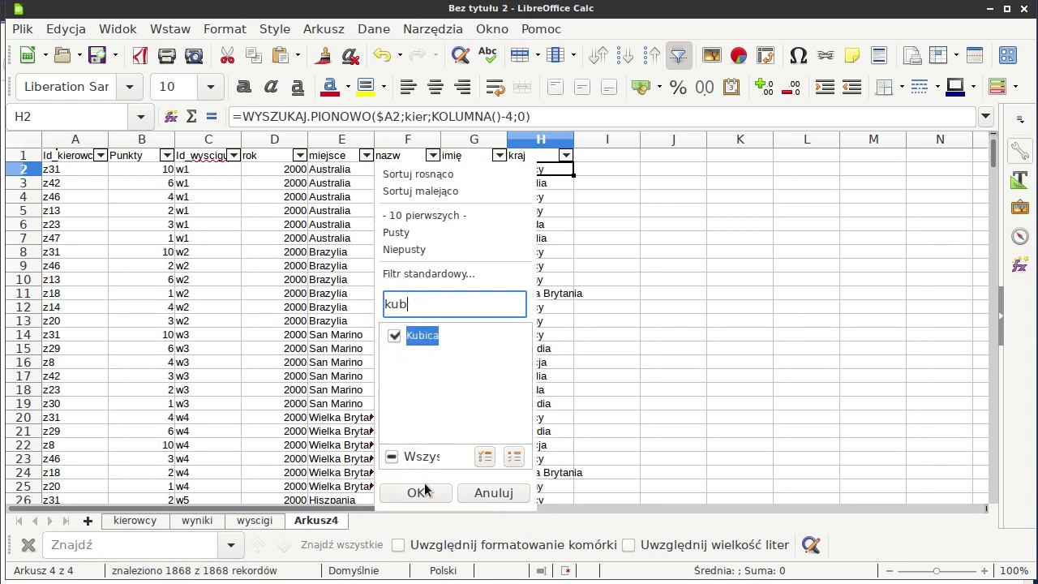
click(435, 492)
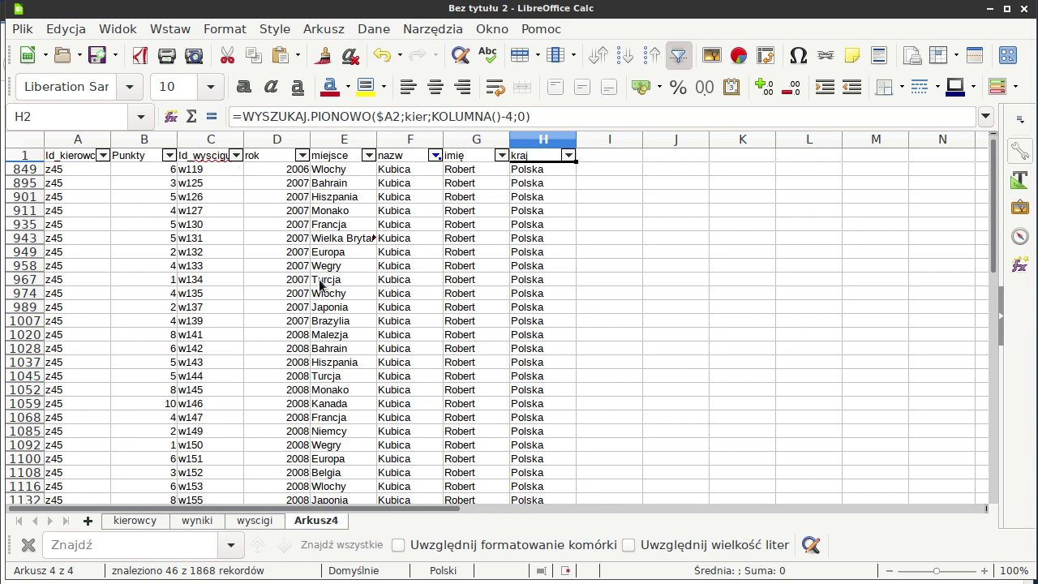
Sort Kubica's filtered rows by Punkty in descending order.
click(169, 155)
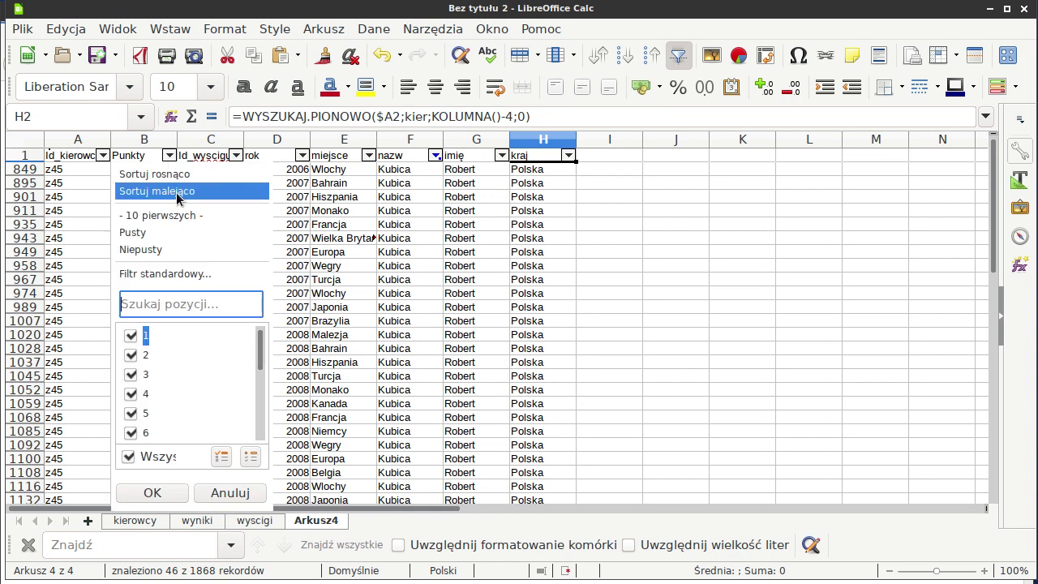
click(180, 193)
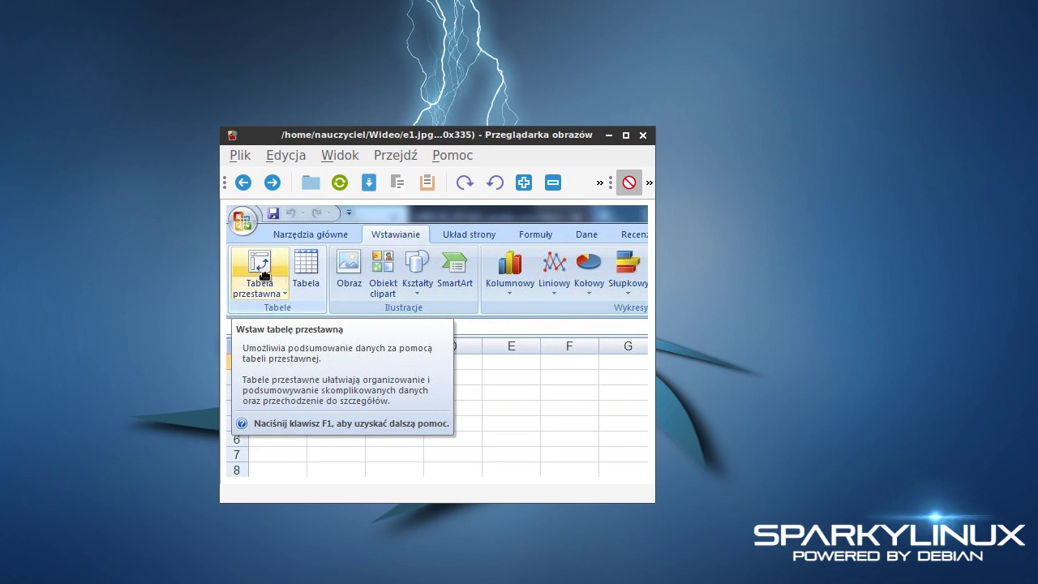
View the next pivot-table screenshot, then return to the Calc workbook.
key(Right)
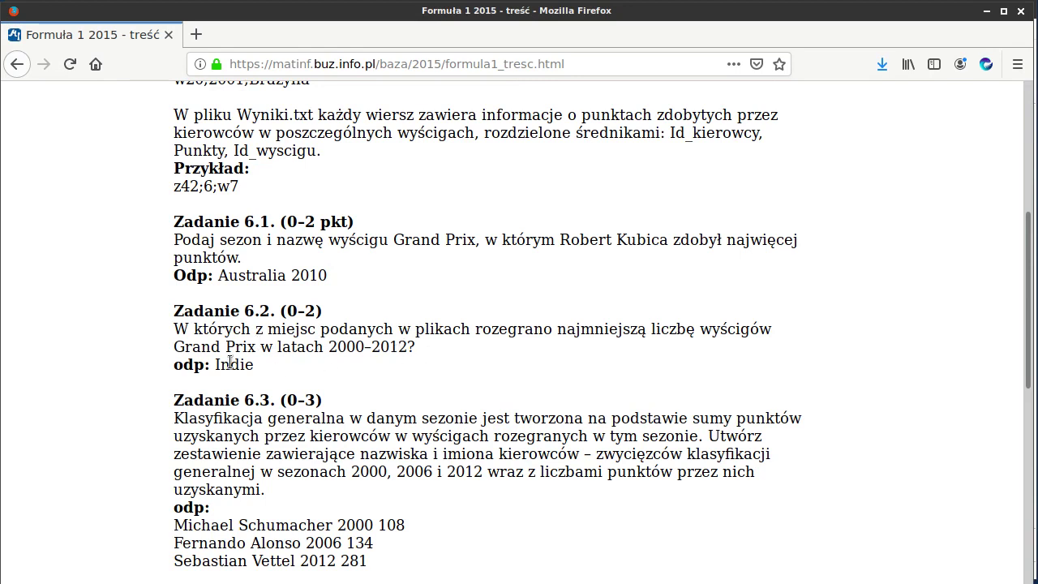
key(alt+Tab)
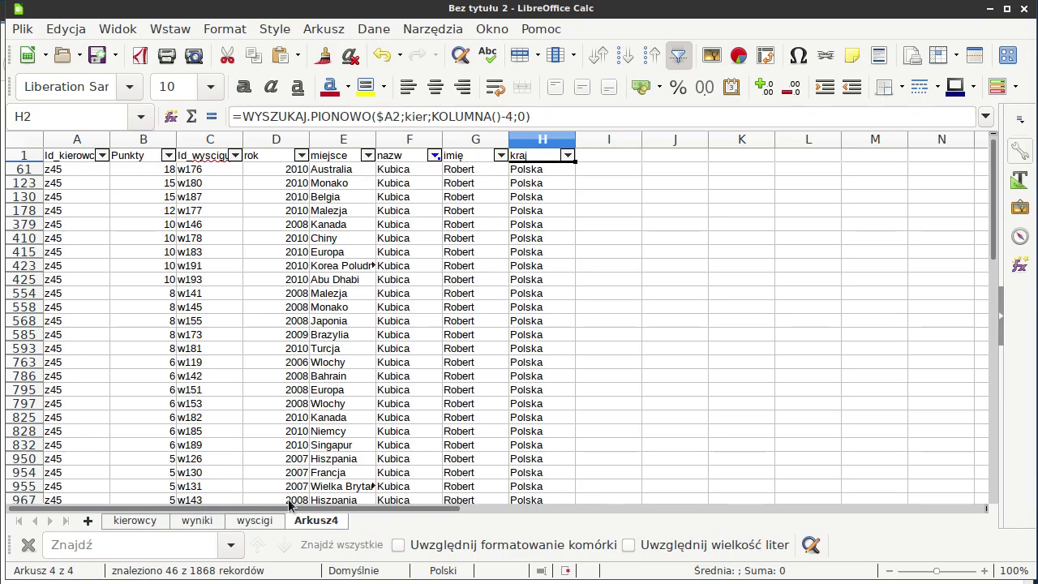
Go to the wyscigi sheet and open the Dane menu.
click(254, 521)
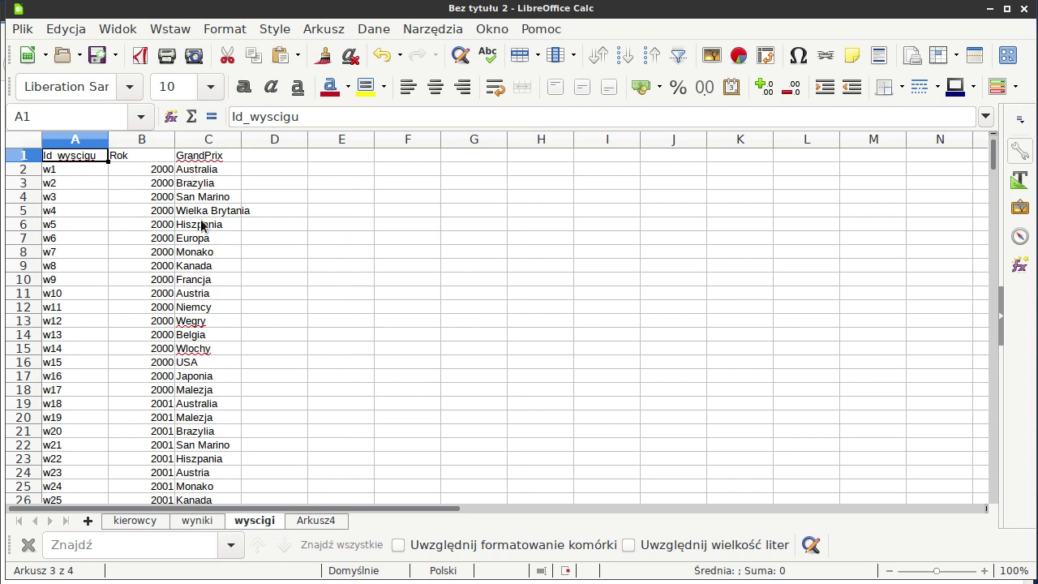
click(373, 29)
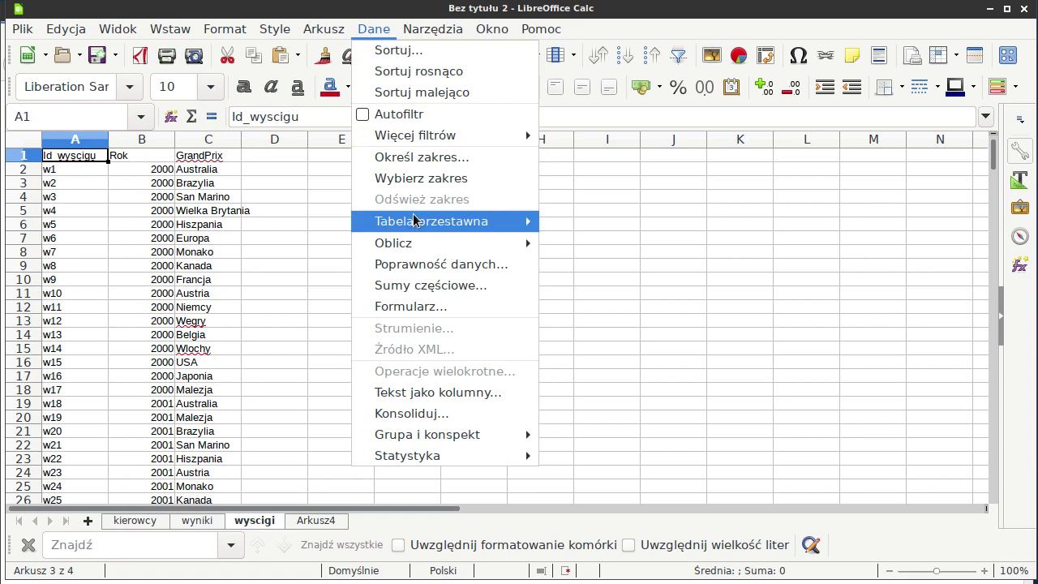
mouse_move(445, 222)
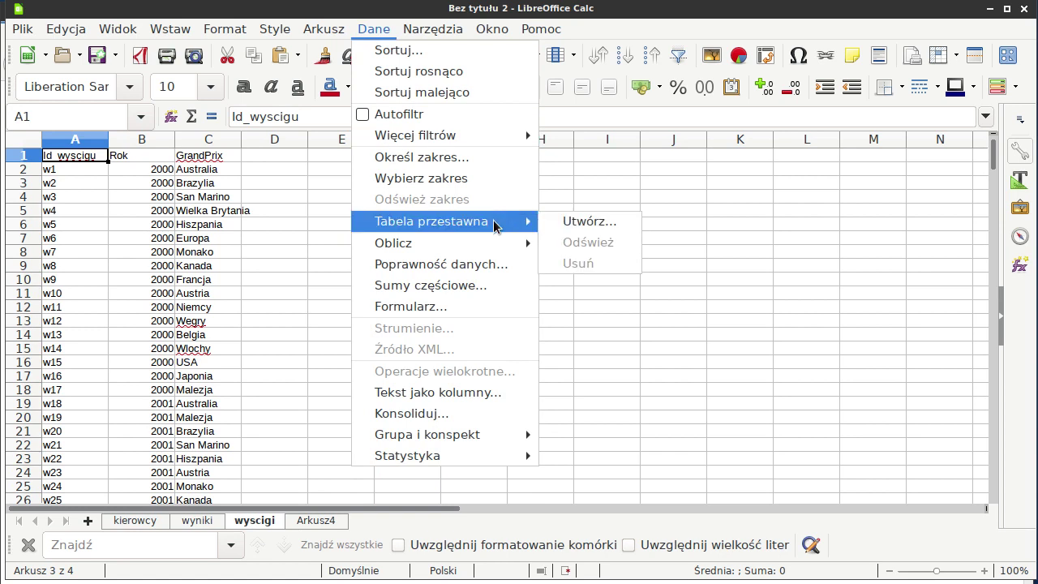
Build a wyscigi pivot with GrandPrix as row field and a Zlicz count data field on a new sheet.
click(584, 224)
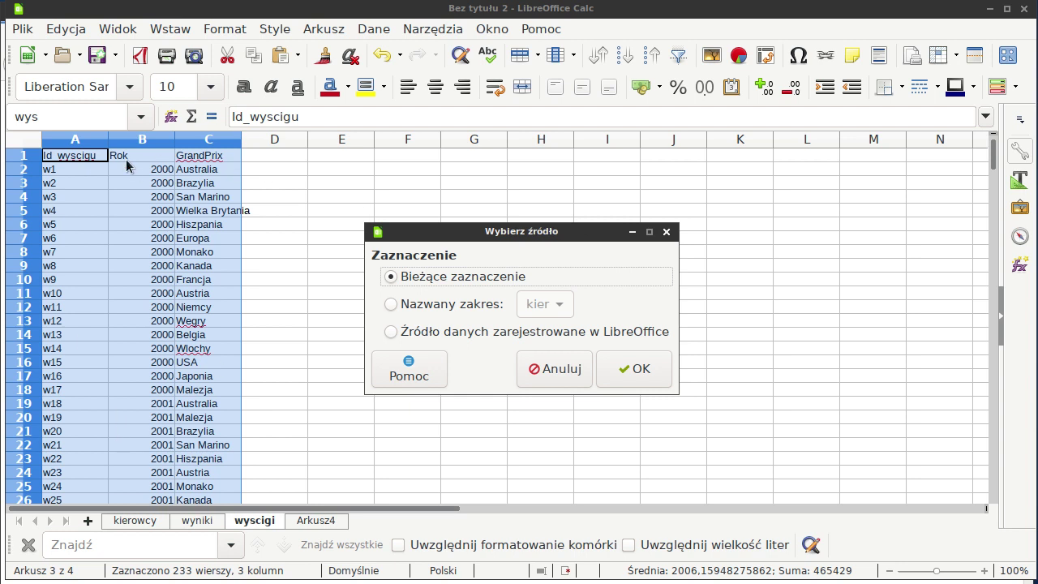
click(617, 364)
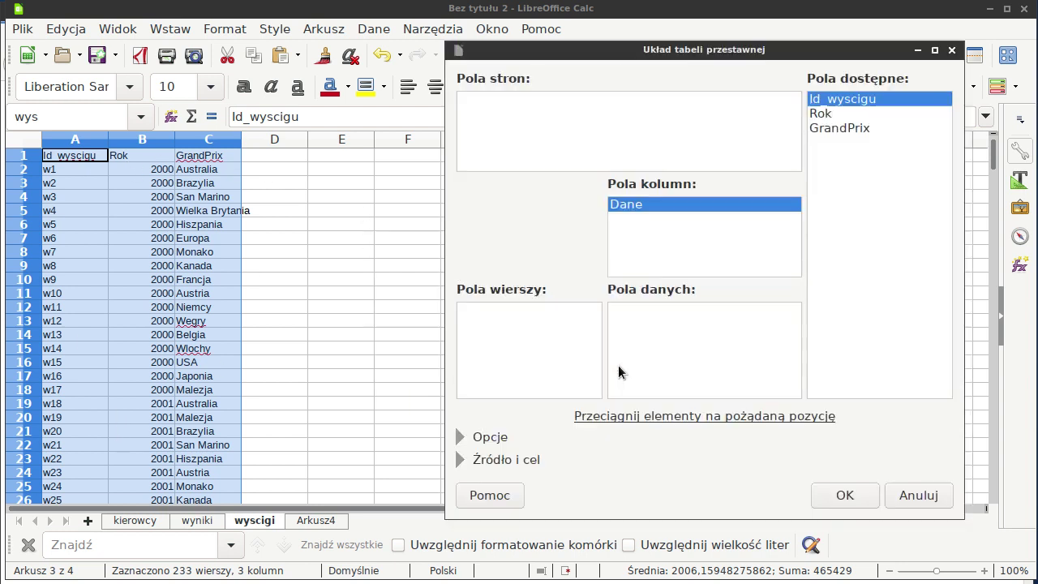
drag(648, 45, 513, 53)
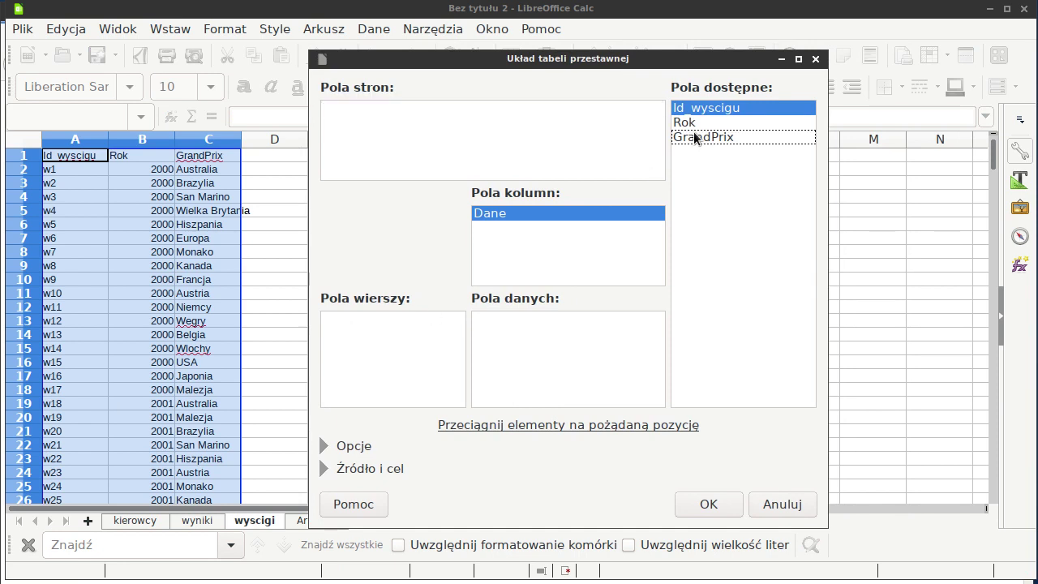
drag(694, 138, 353, 335)
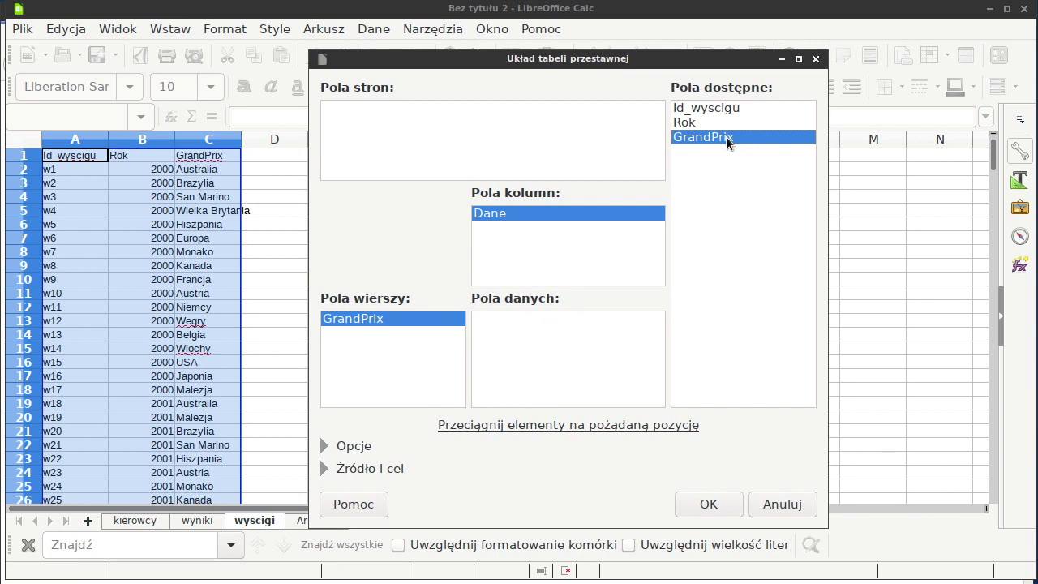
drag(727, 143, 523, 326)
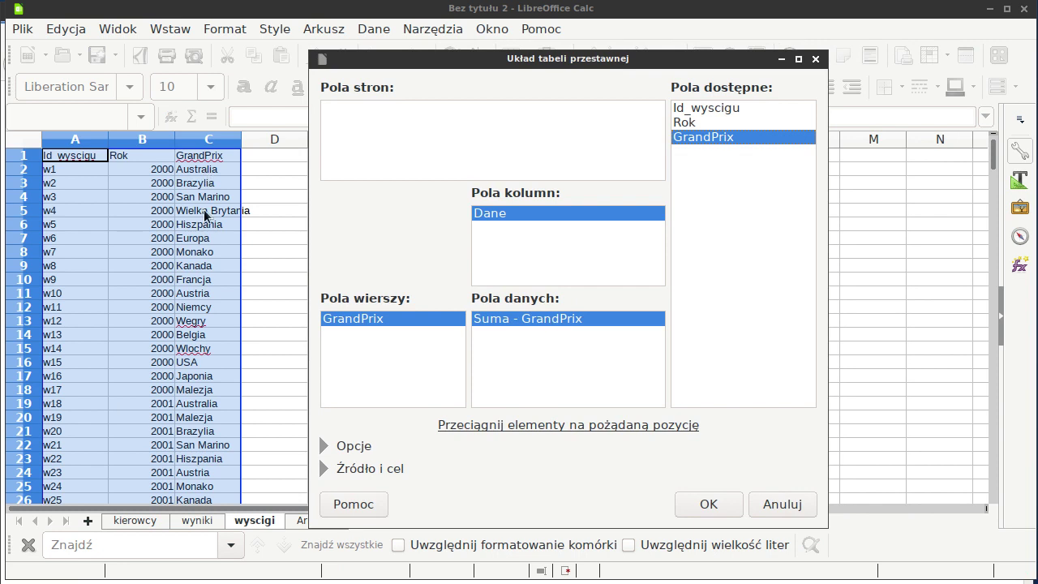
double_click(514, 319)
click(509, 216)
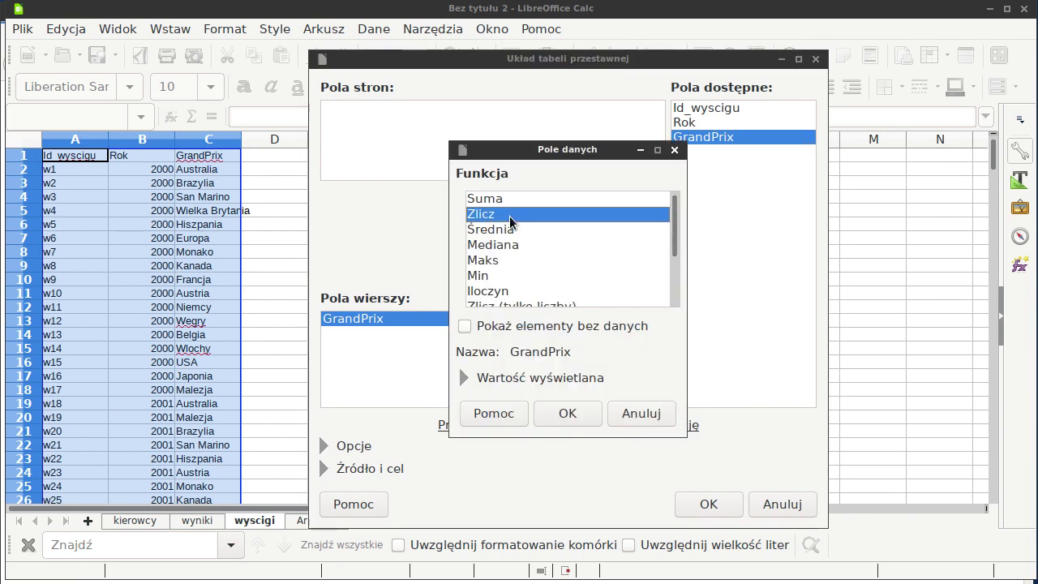
click(567, 412)
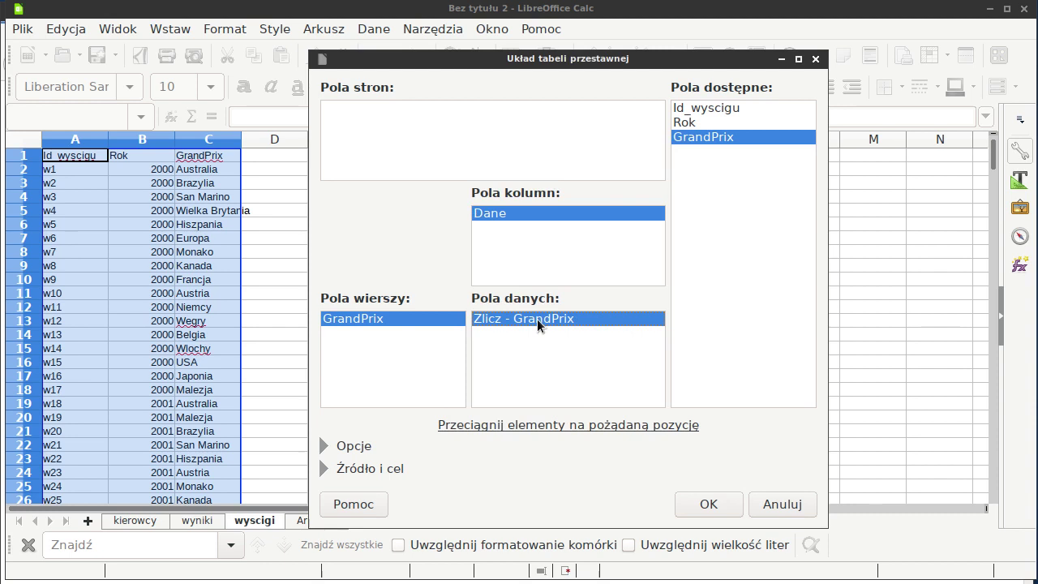
click(711, 504)
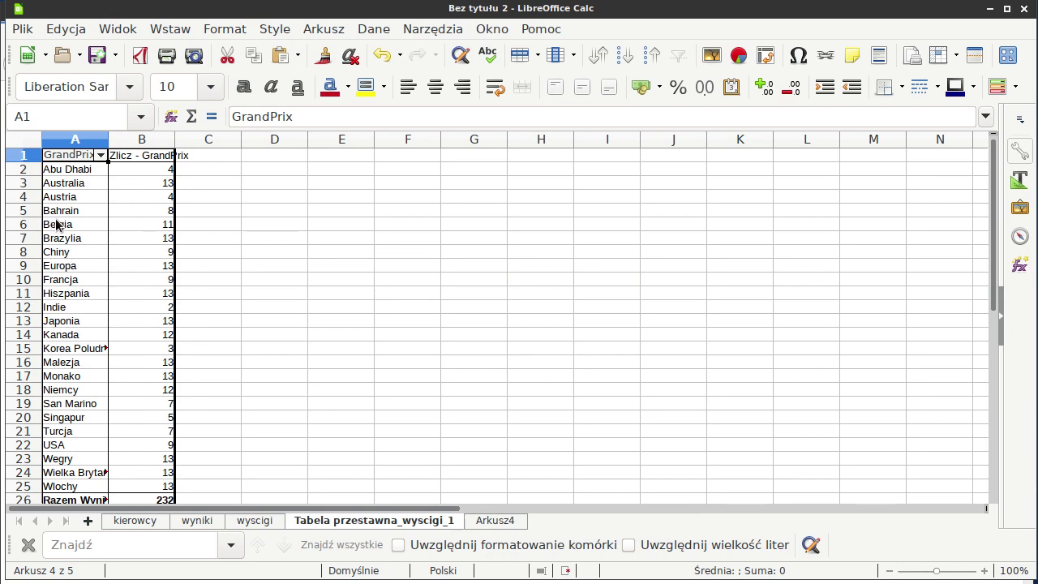
right_click(96, 215)
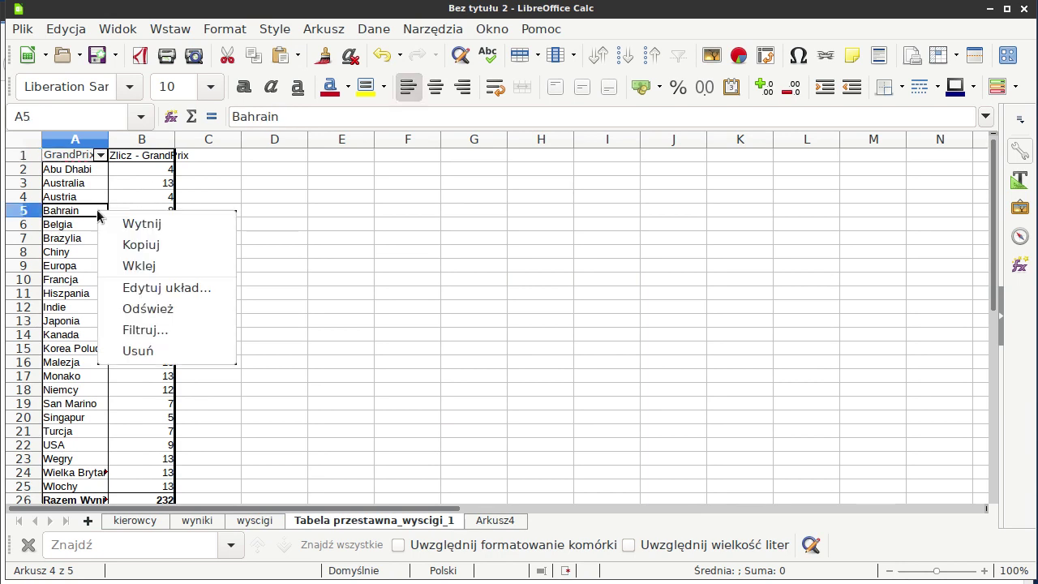
Sort the GrandPrix pivot rows ascending by their count.
click(165, 287)
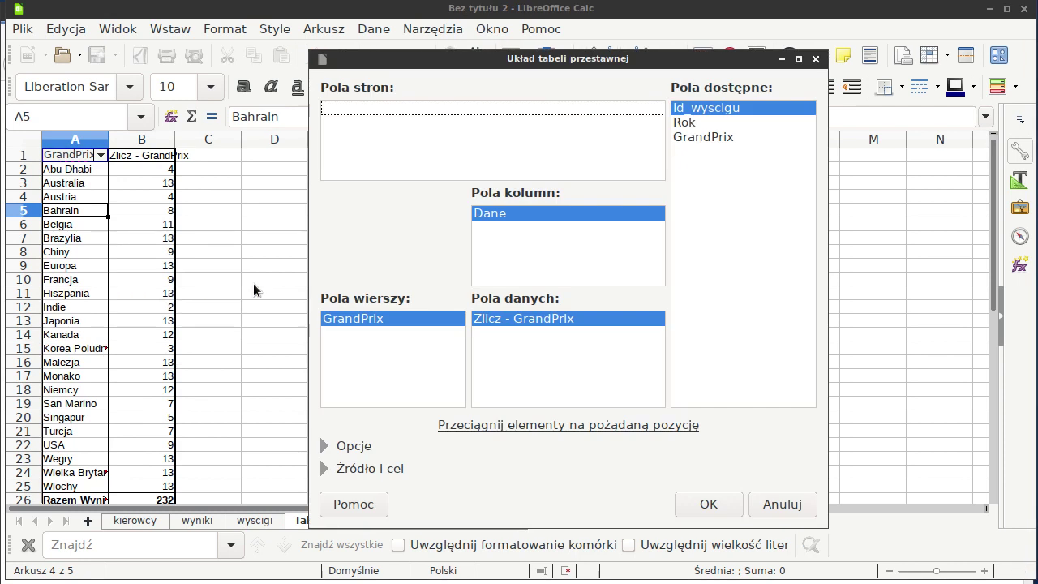
double_click(369, 320)
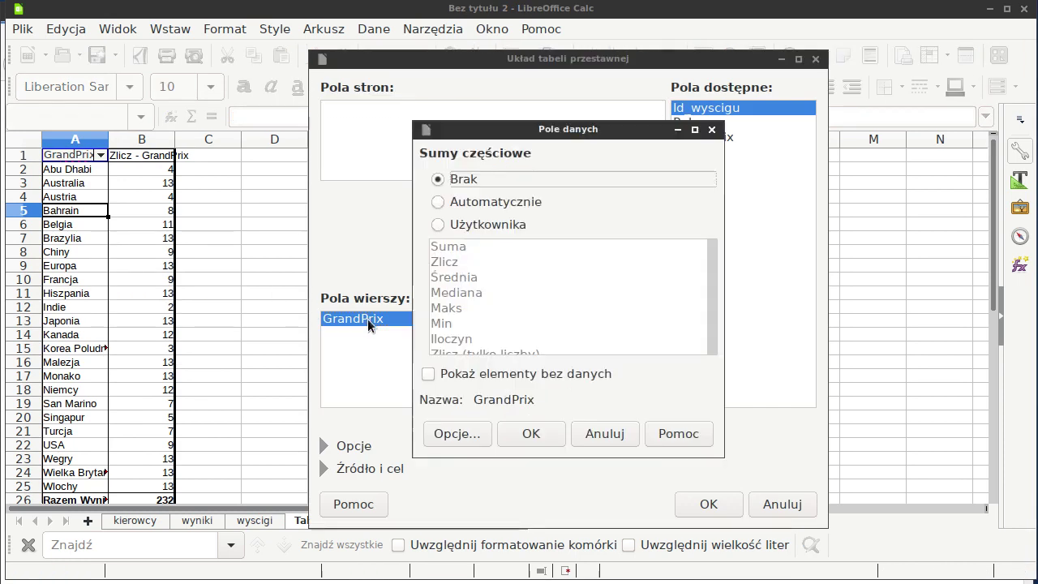
click(469, 435)
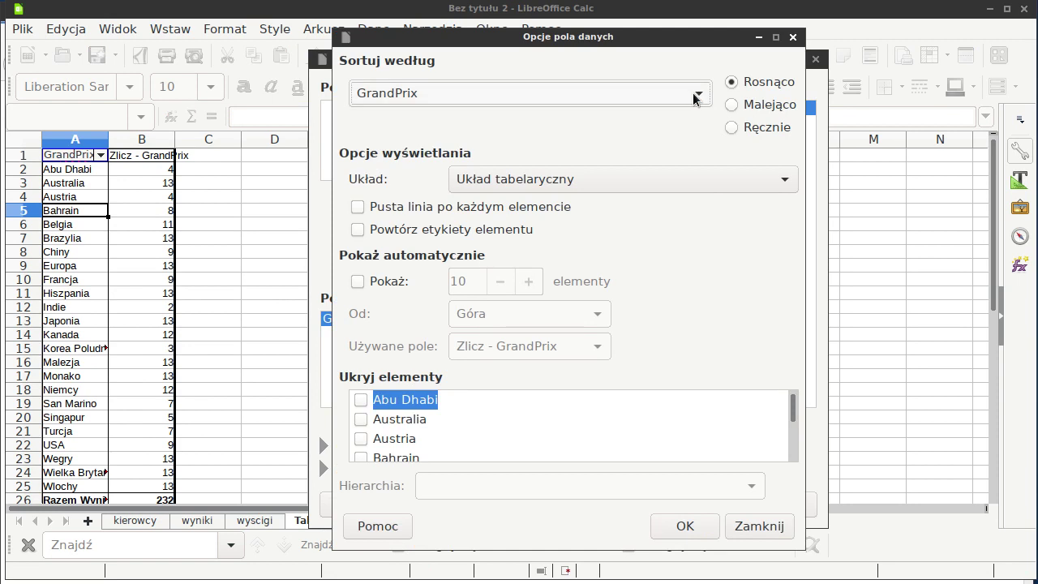
click(430, 98)
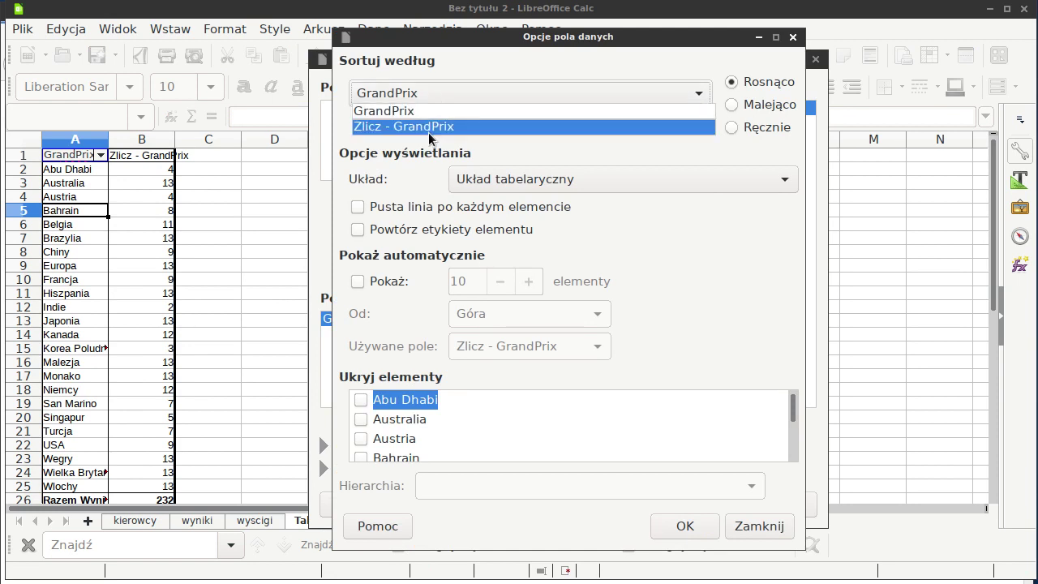
click(430, 125)
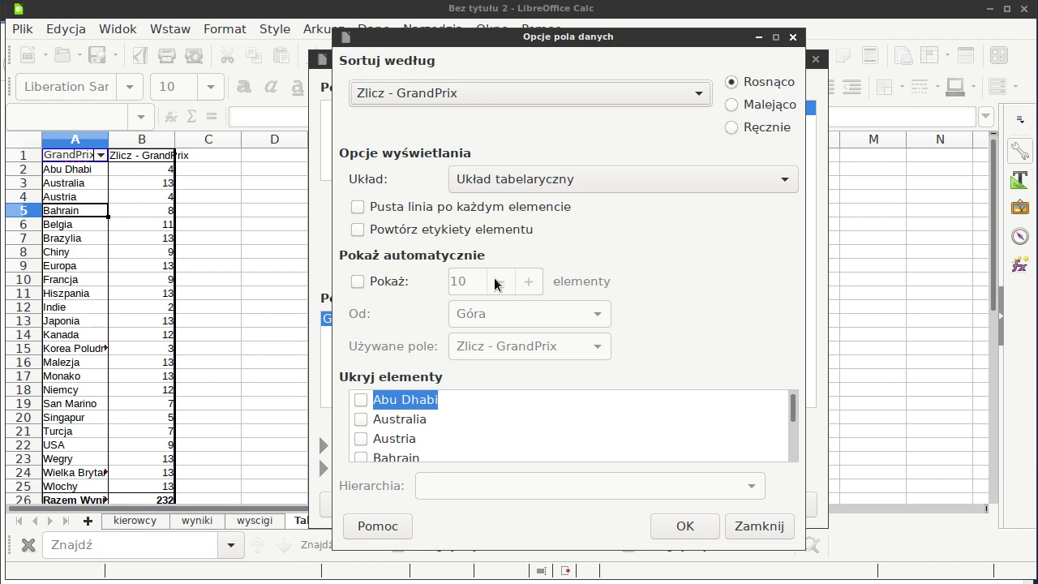
click(688, 523)
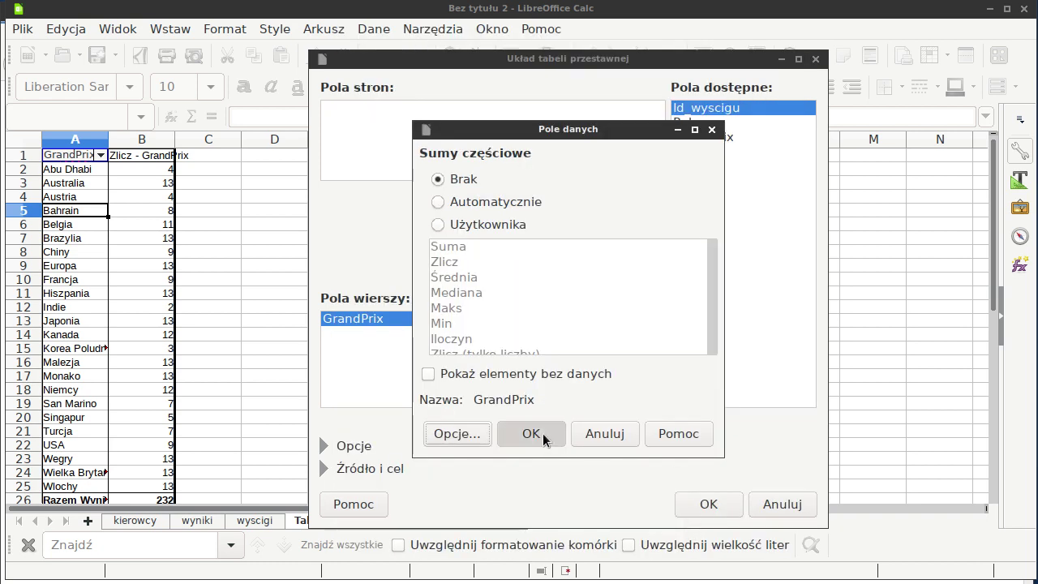
click(543, 439)
click(706, 503)
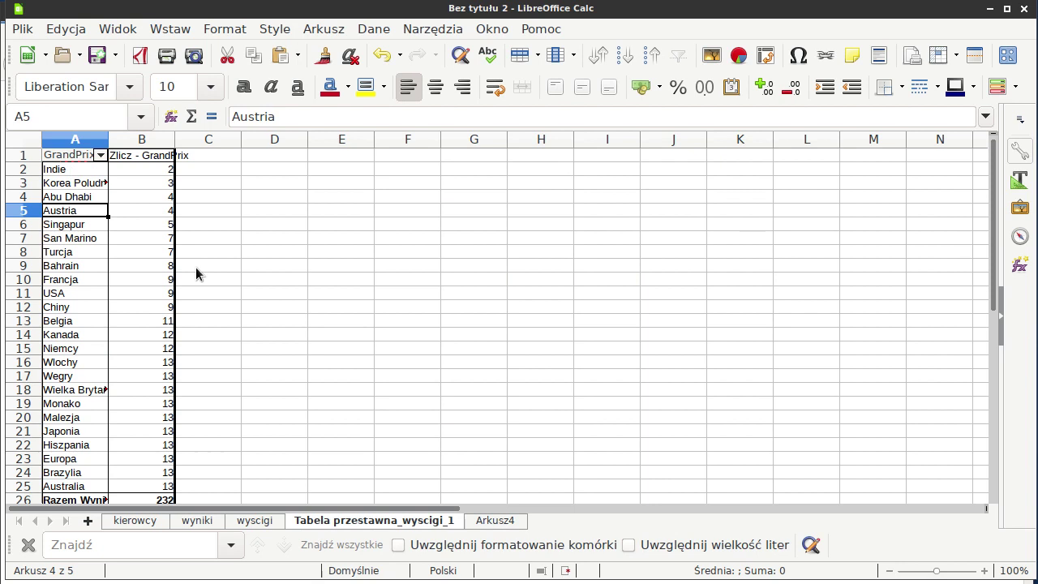
Rename the pivot sheet to zad2, then switch to the answers in Firefox.
right_click(335, 525)
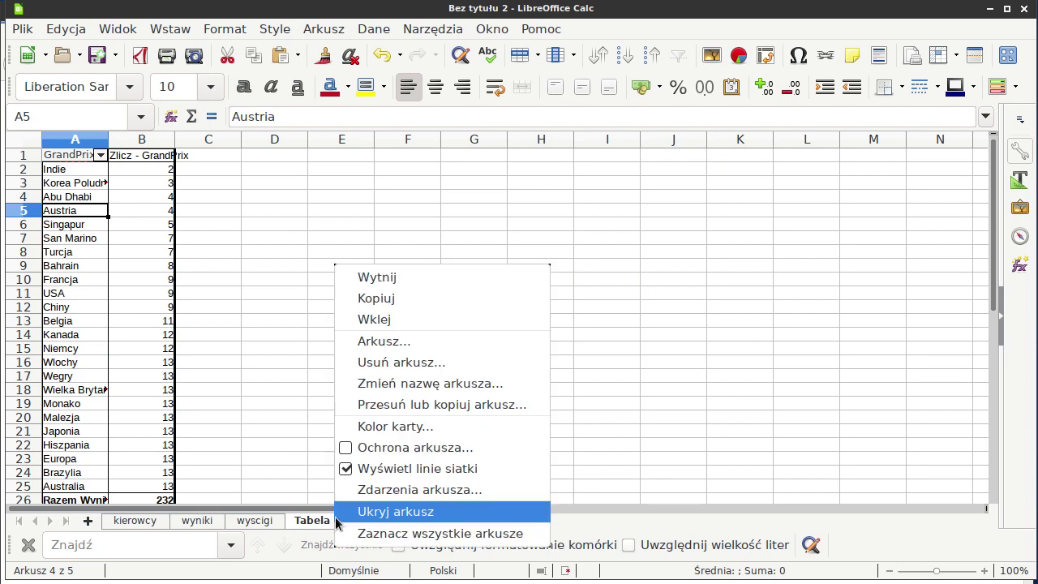
click(442, 386)
text(zad2)
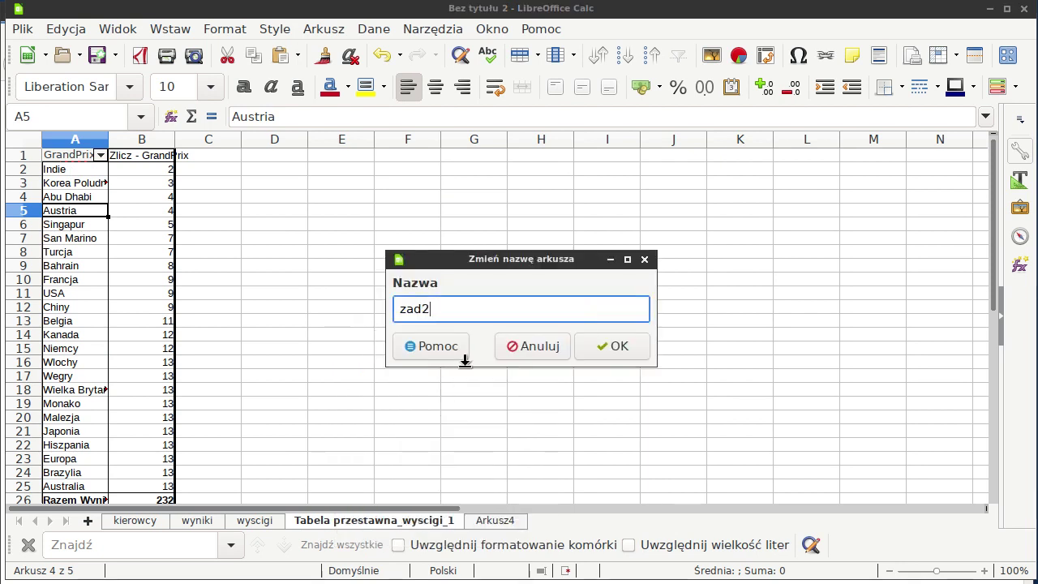
key(Return)
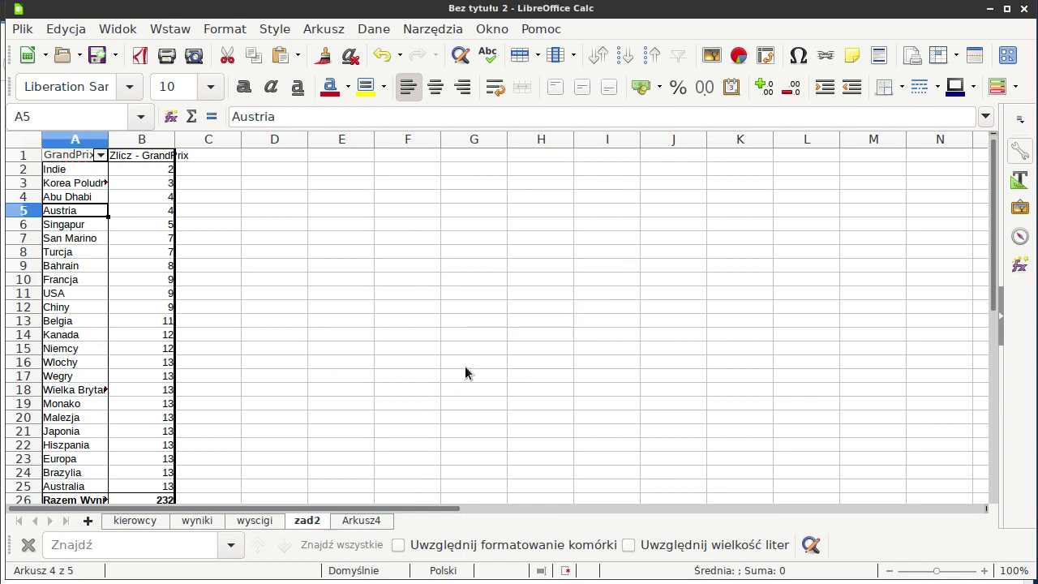
key(alt+Tab)
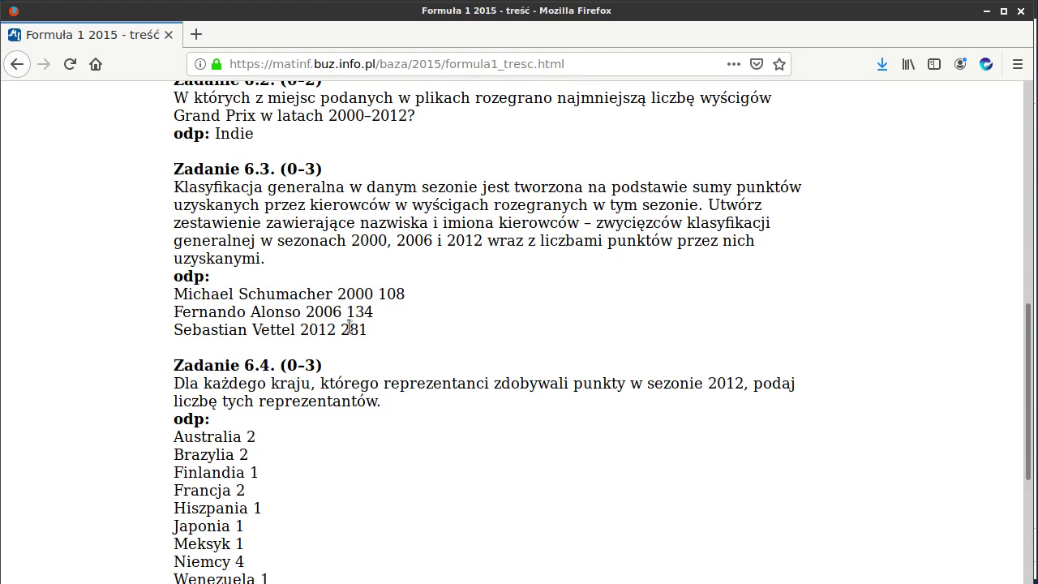
Check the 281 points figure in the task 6.3 answers, then return to Calc.
mouse_move(341, 330)
mouse_down()
mouse_move(374, 337)
mouse_move(374, 319)
mouse_up()
click(358, 374)
key(alt+Tab)
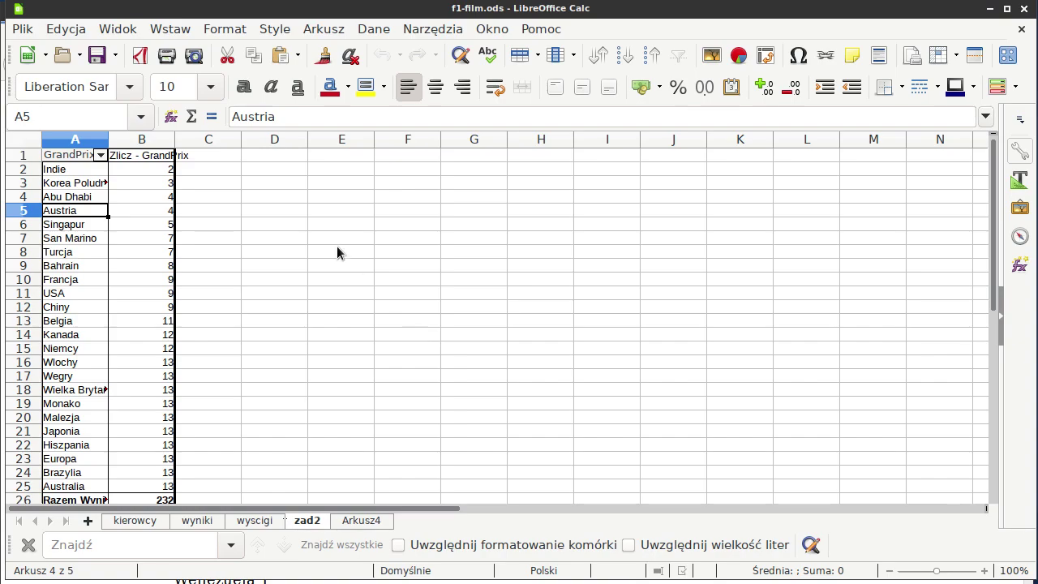
Paste the first six filtered Arkusz4 rows (A61:H410) into a new sheet.
click(357, 521)
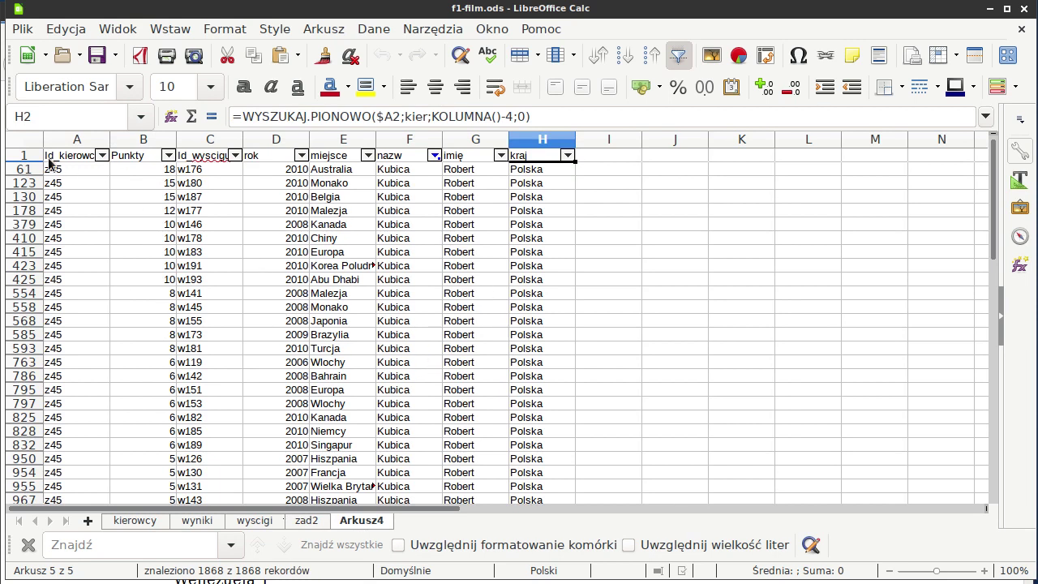
mouse_move(54, 169)
mouse_down()
mouse_move(172, 216)
mouse_move(528, 242)
mouse_up()
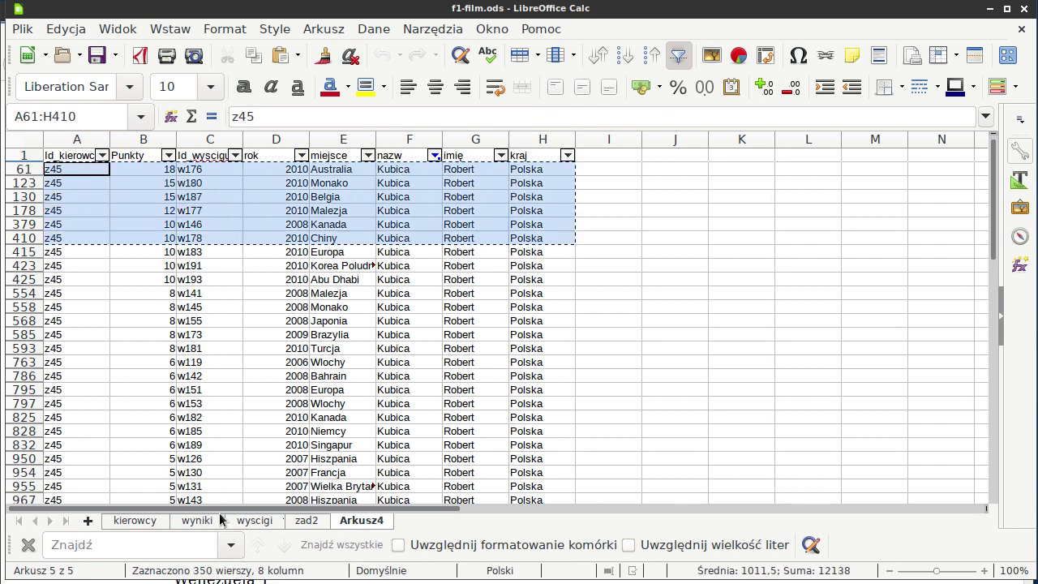
click(87, 521)
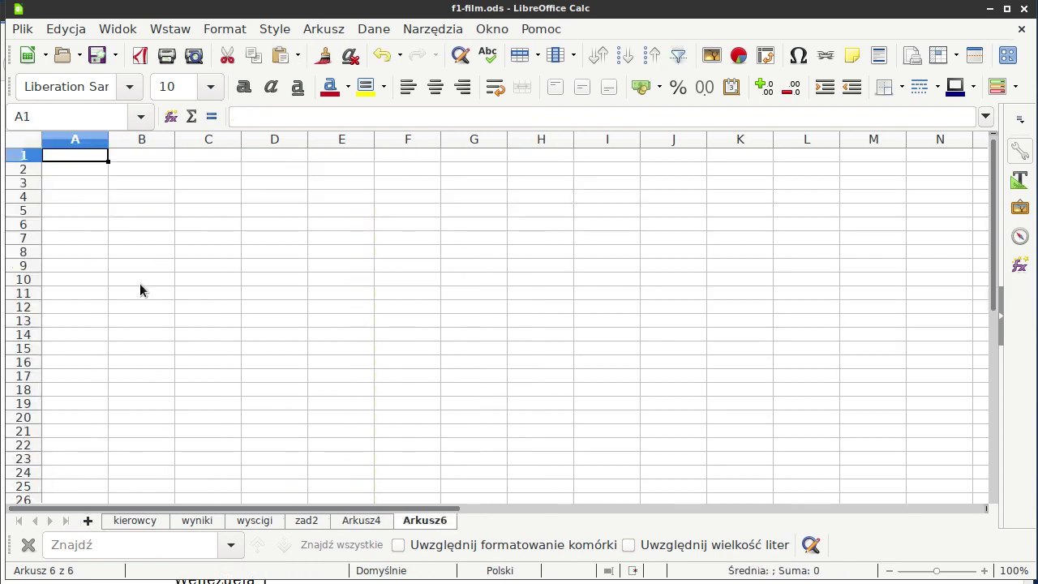
text(z45	18	w176	2010	Australia	Kubica	Robert	Polska z45	15	w180	2010	Monako	Kubica	Robert	Polska z45	15	w187	2010	Belgia	Kubica	Robert	Polska z45	12	w177	2010	Malezja	Kubica	Robert	Polska z45	10	w146	2008	Kanada	Kubica	Robert	Polska z45	10	w178	2010	Chiny	Kubica	Robert	Polska)
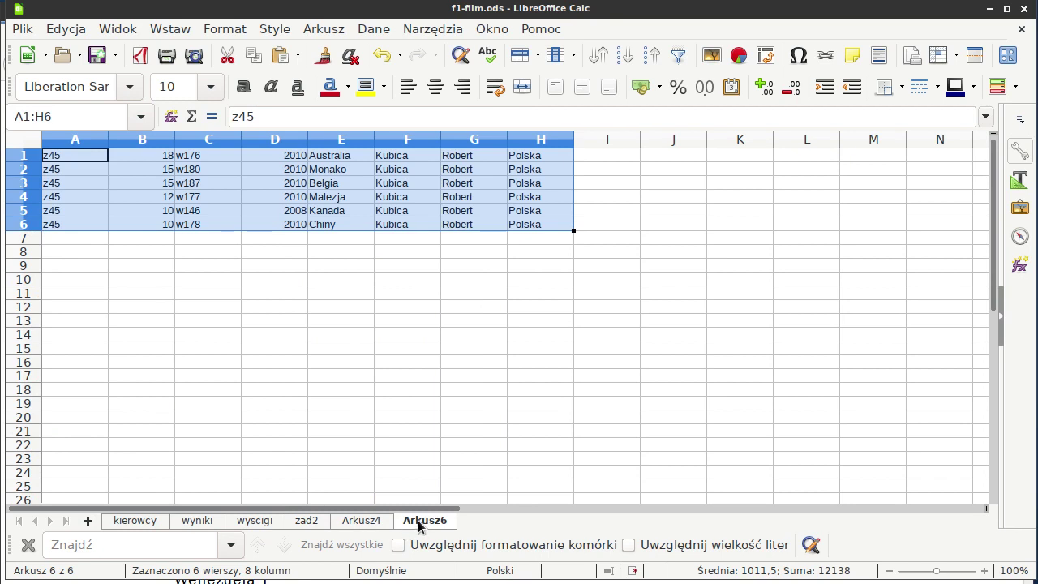
Rename the new sheet to zad1 and return to Arkusz4.
right_click(421, 526)
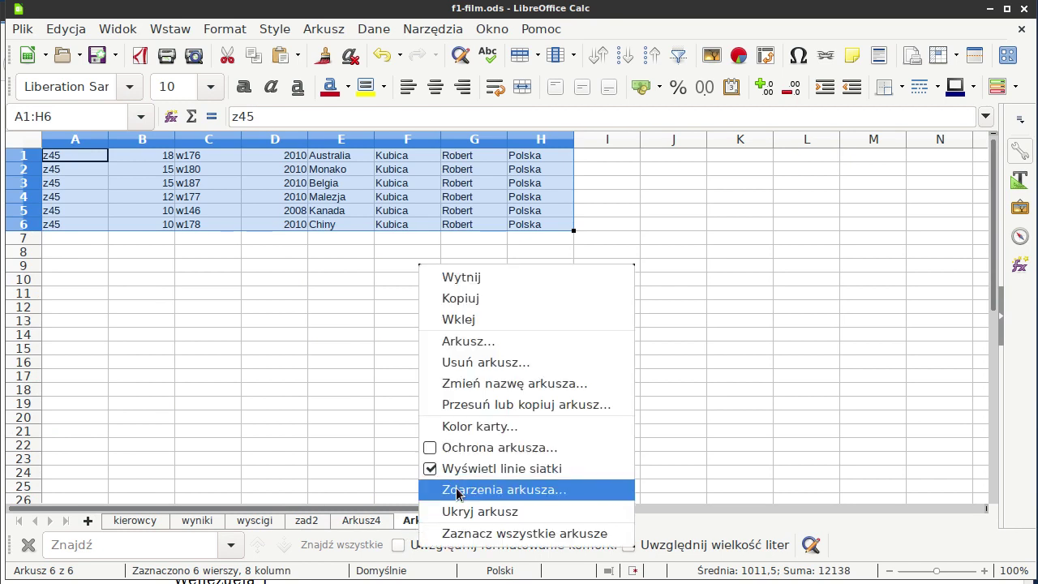
click(522, 384)
text(zad1)
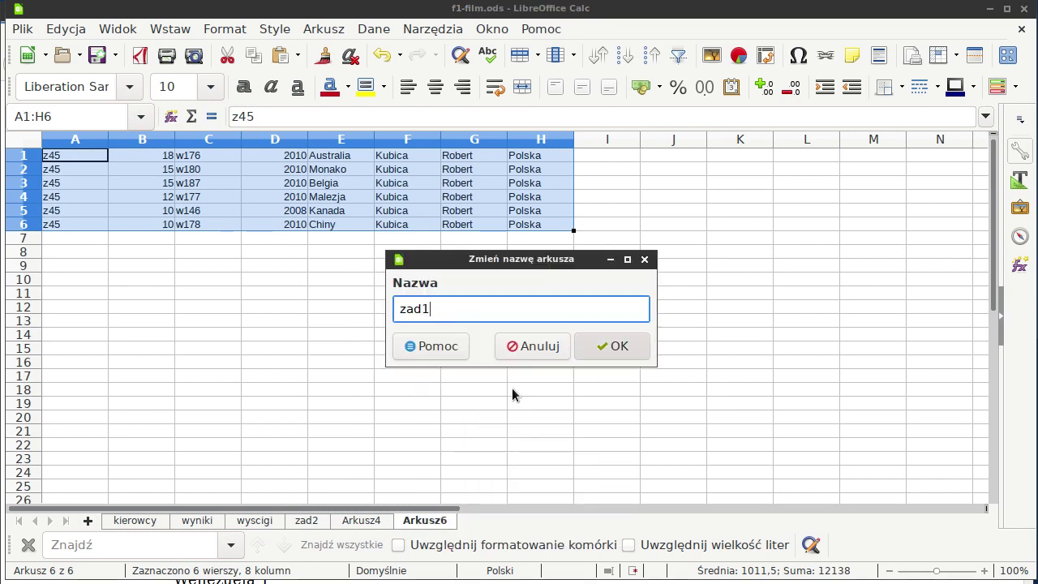
key(Return)
click(369, 520)
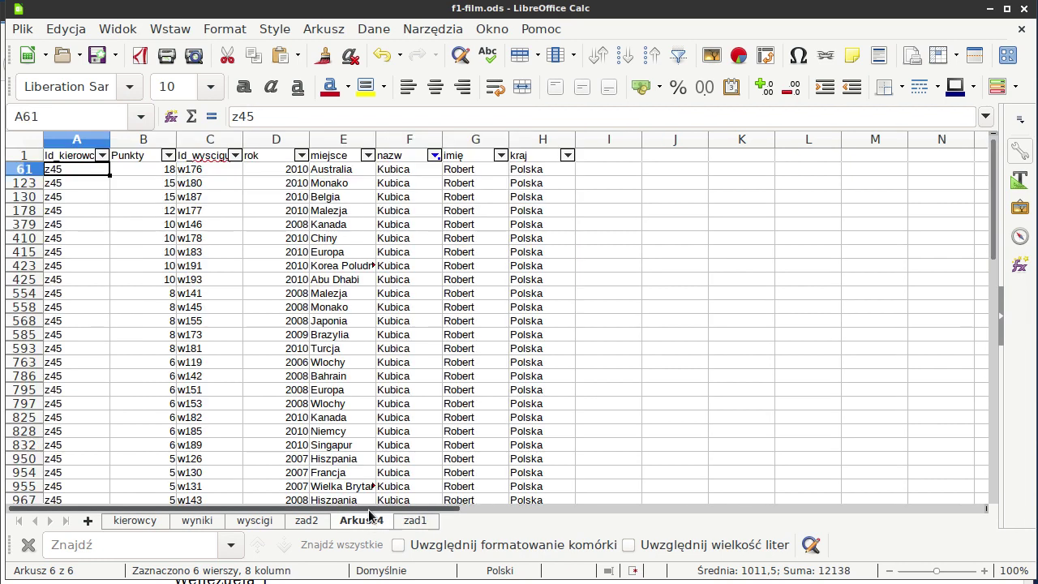
Turn off the AutoFilter on Arkusz4 so all rows show.
click(401, 160)
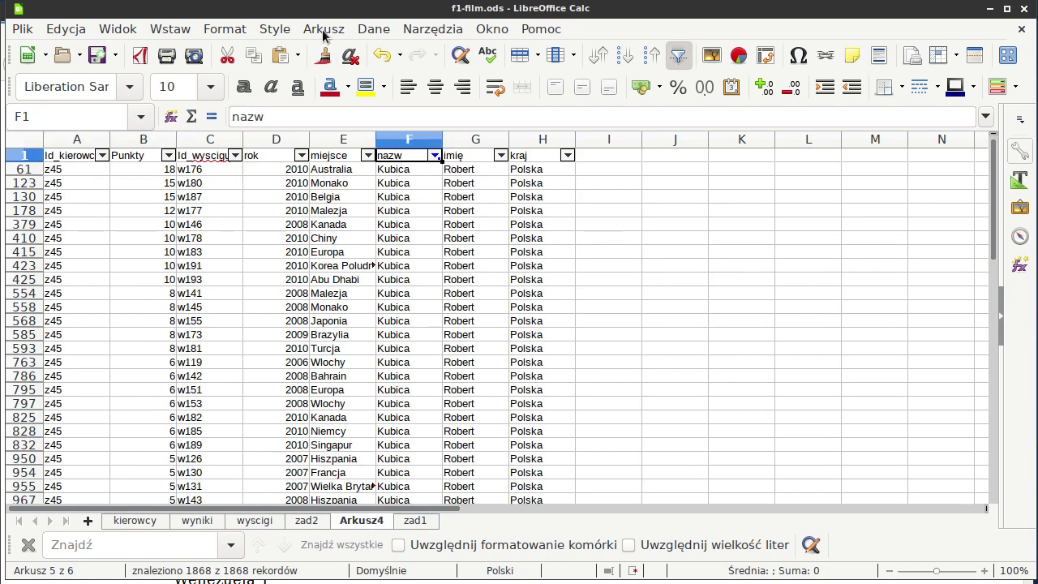
click(374, 29)
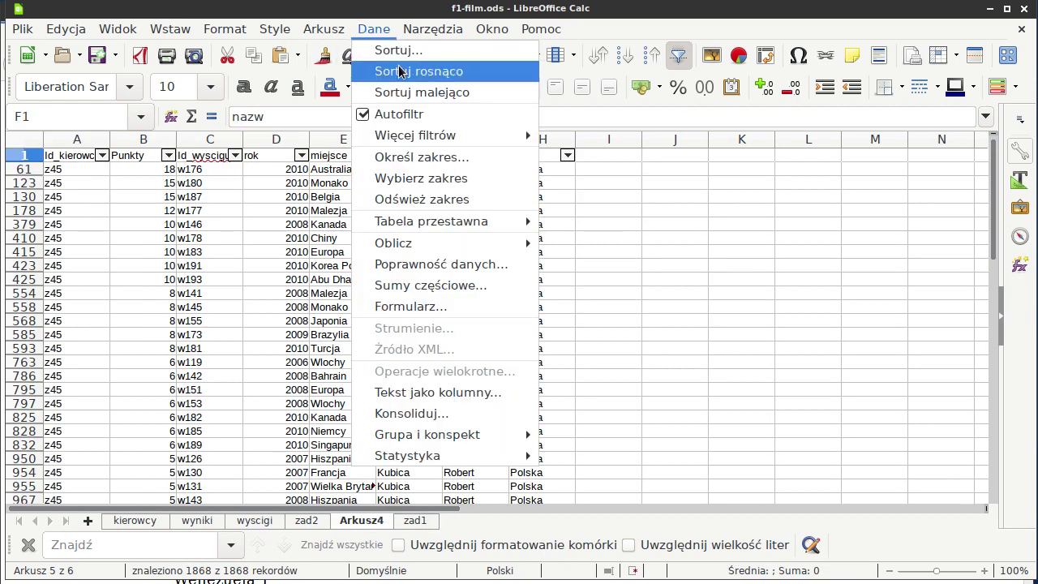
click(398, 113)
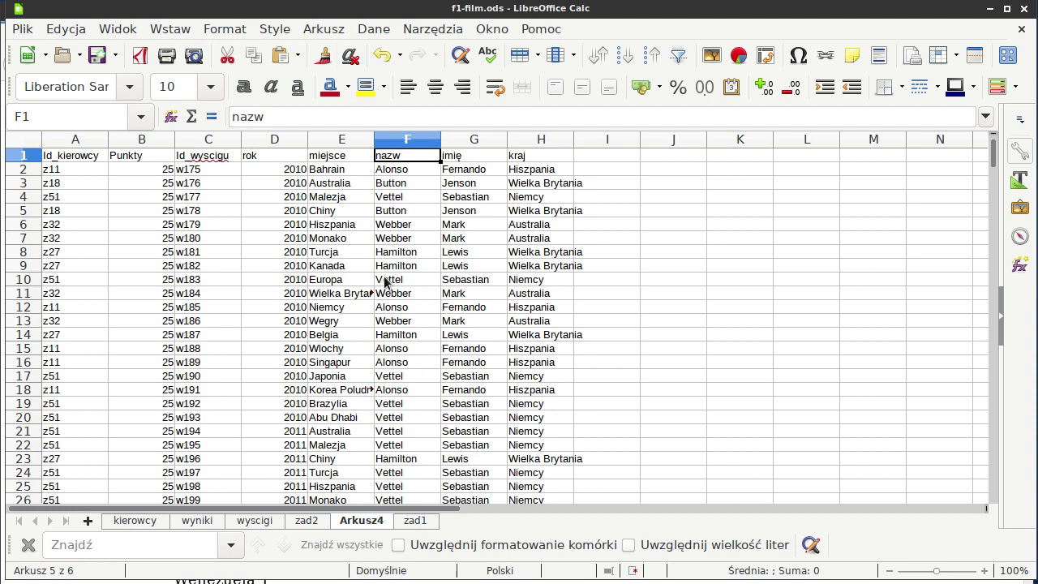
Start a new pivot table using the current data range A1:H1869 as the source.
click(377, 32)
mouse_move(430, 221)
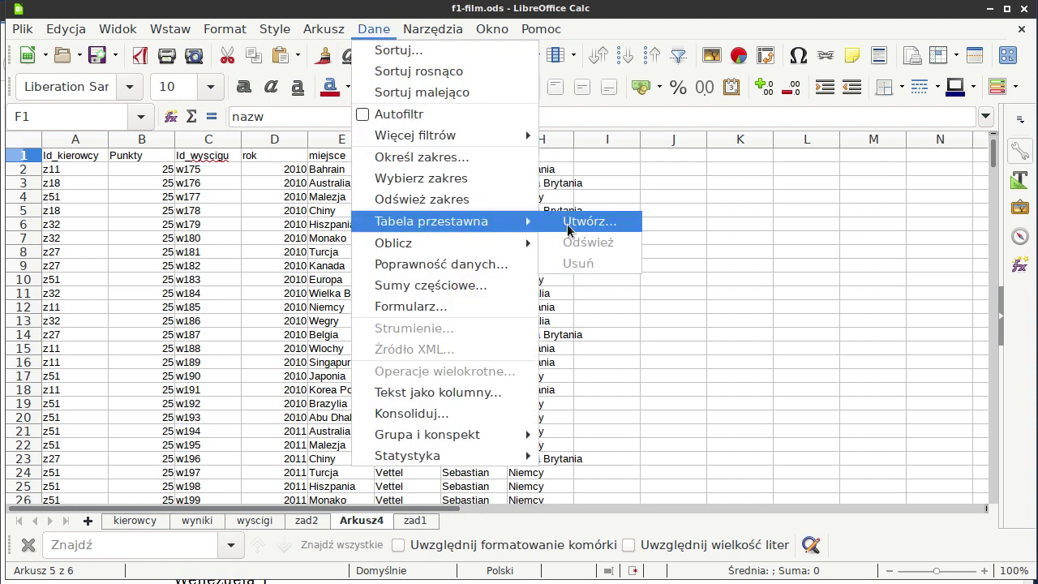
click(566, 229)
click(633, 371)
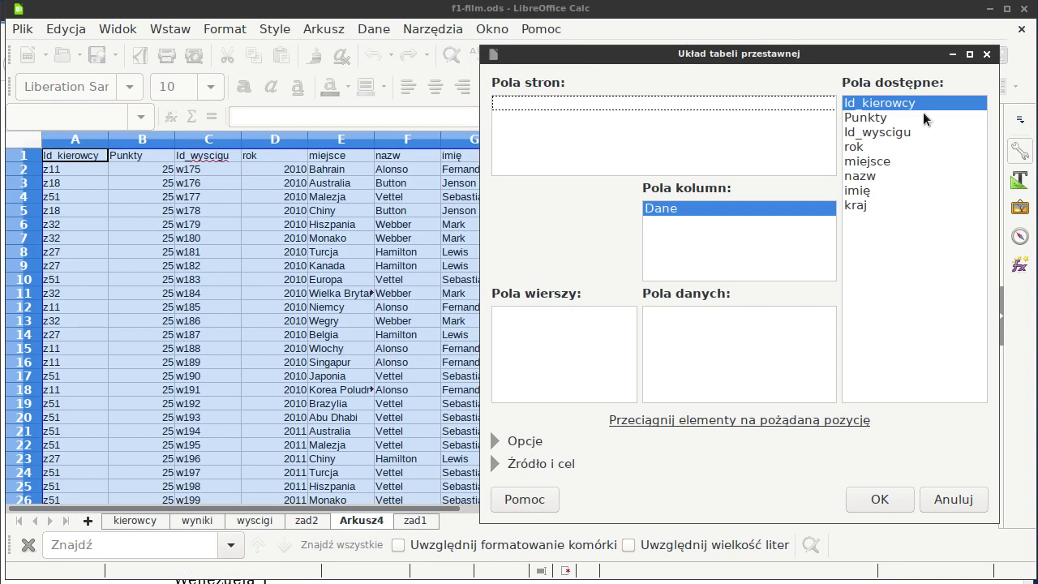
Put rok, nazw and imię in the row fields and sum Punkty in the data area.
drag(875, 146, 543, 326)
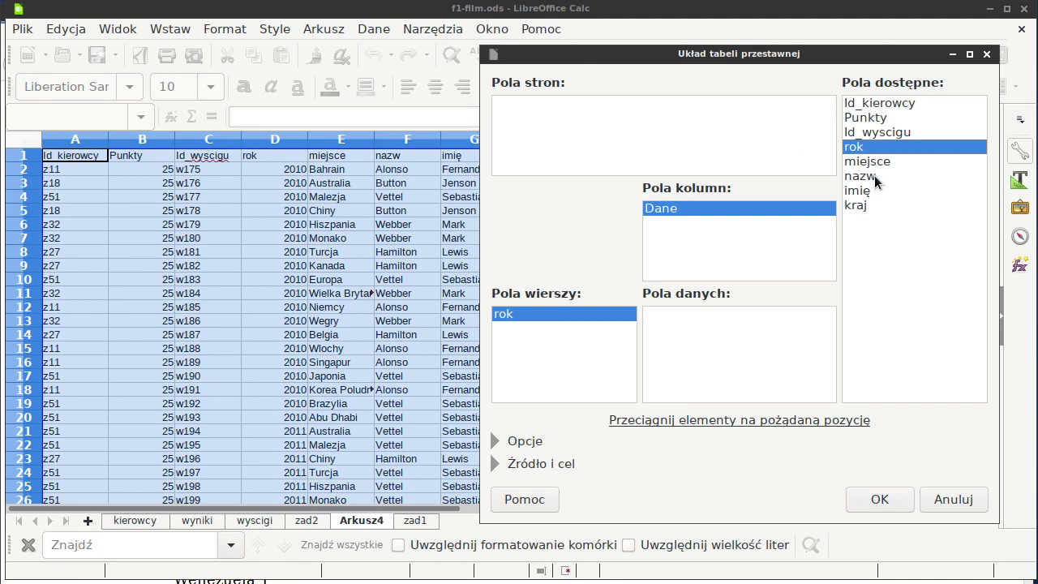
drag(876, 180, 572, 356)
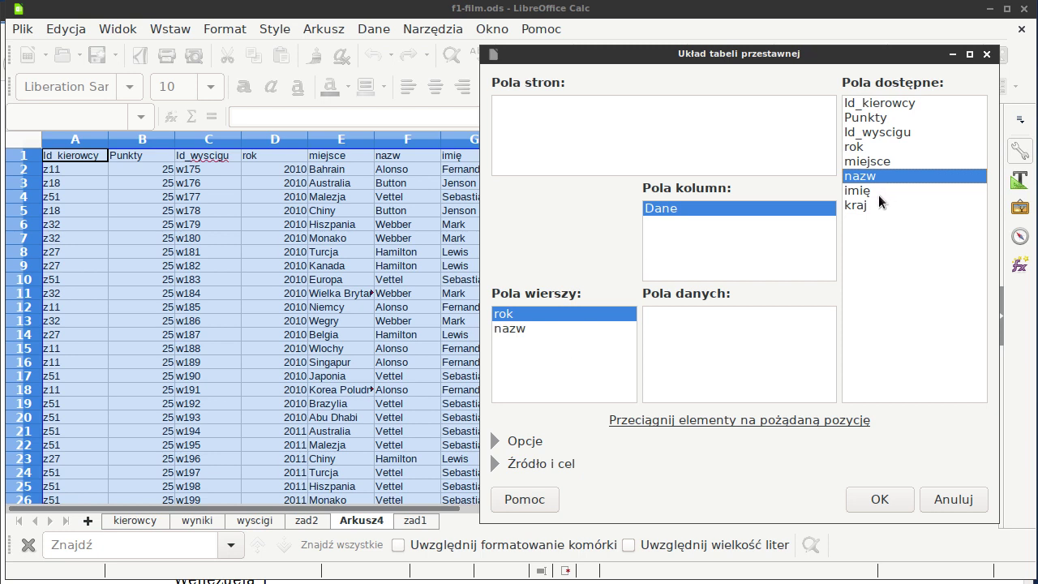
mouse_move(883, 192)
mouse_down()
mouse_move(846, 197)
mouse_move(558, 355)
mouse_up()
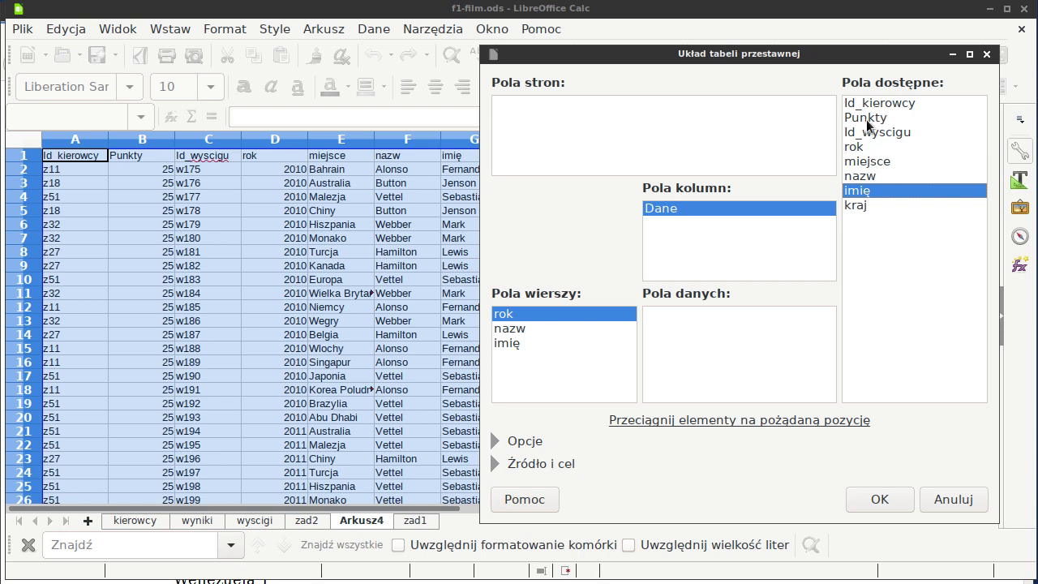
drag(866, 121, 687, 334)
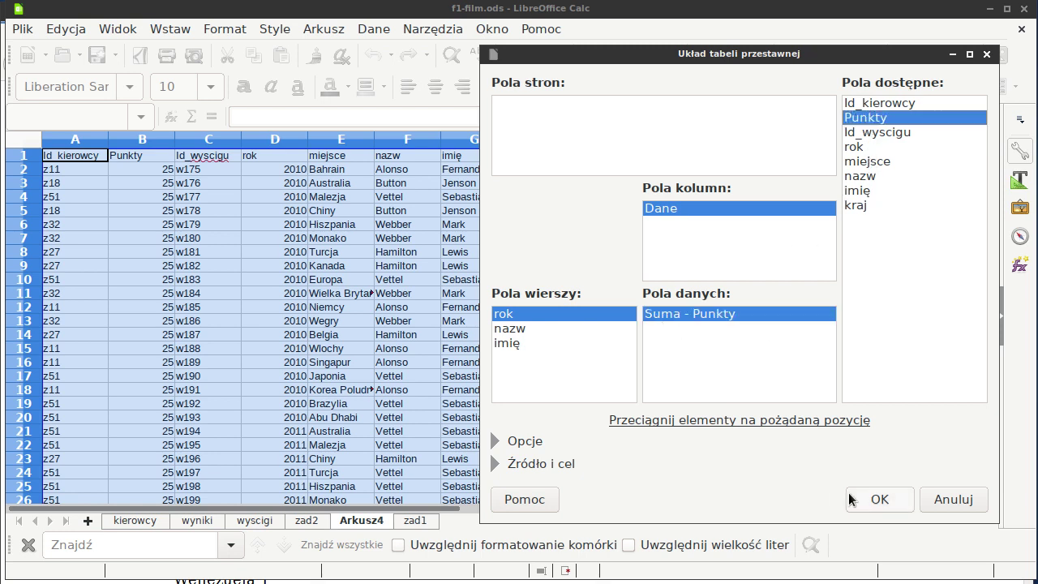
click(878, 498)
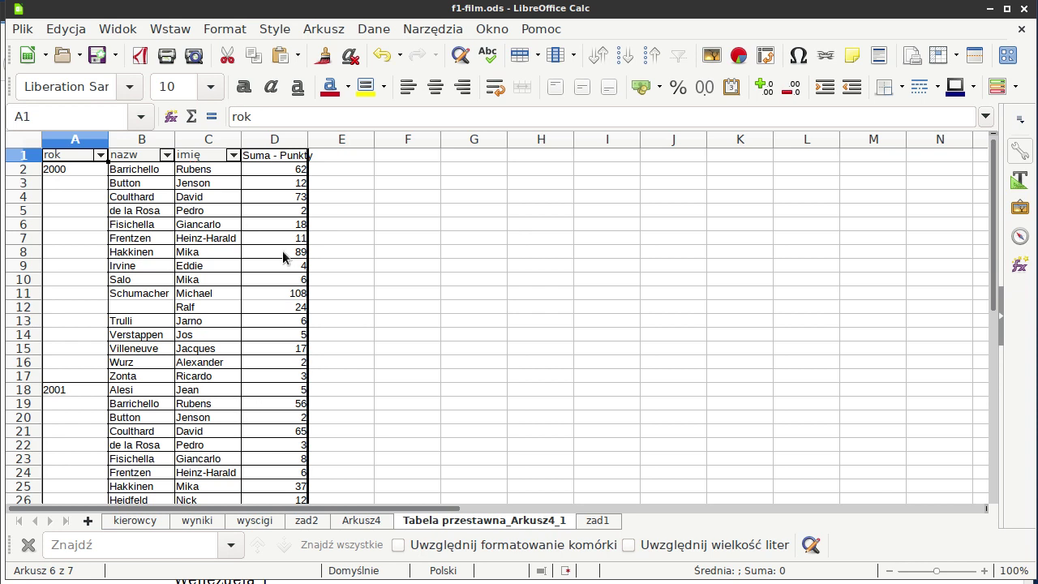
Reopen the pivot table layout from a pivot cell's context menu.
right_click(138, 209)
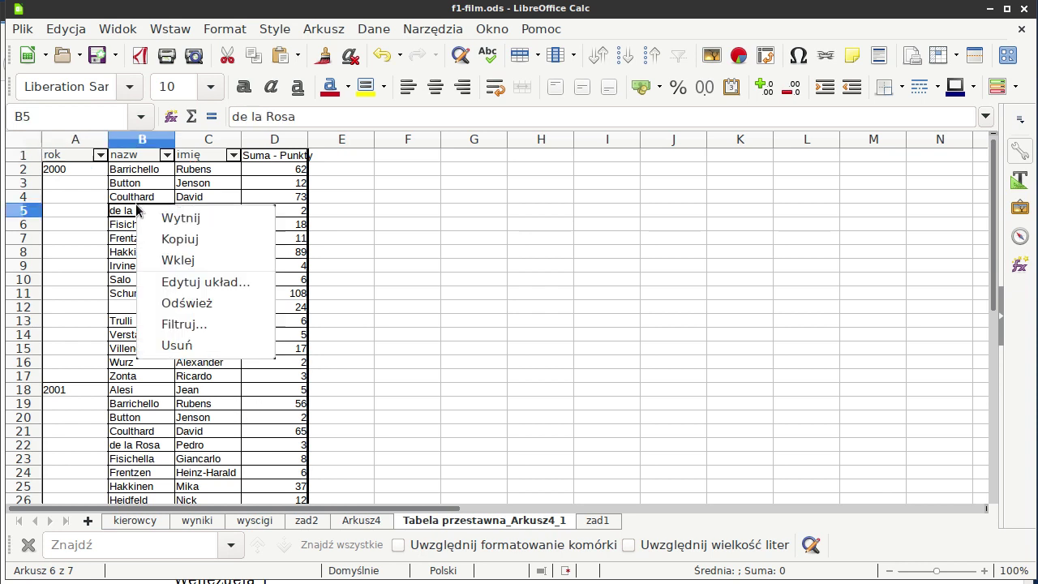
click(77, 179)
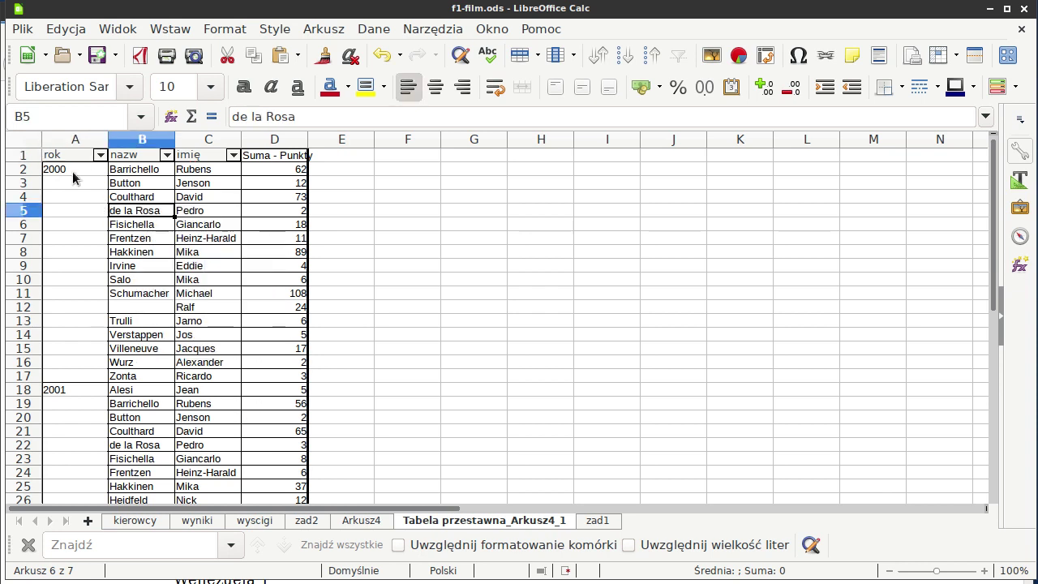
mouse_move(65, 174)
mouse_down()
mouse_move(241, 213)
mouse_move(271, 393)
mouse_up()
click(434, 32)
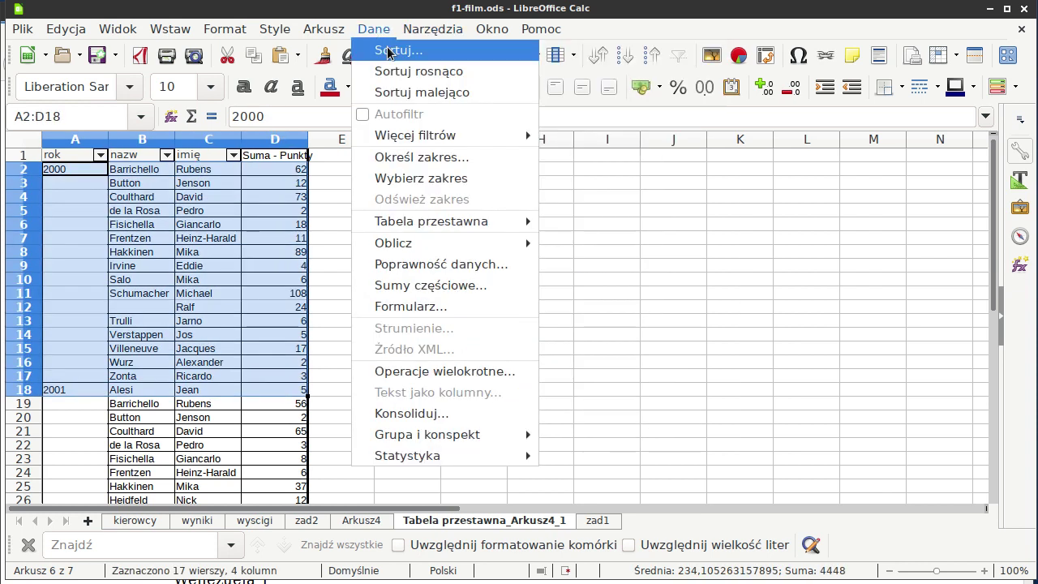
click(250, 199)
click(249, 198)
click(250, 204)
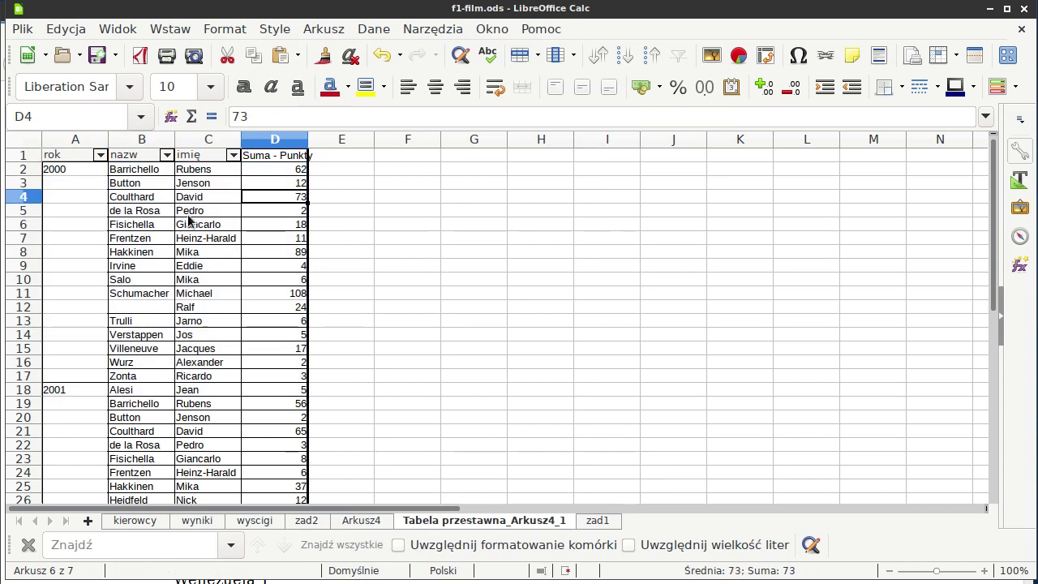
right_click(188, 214)
click(250, 294)
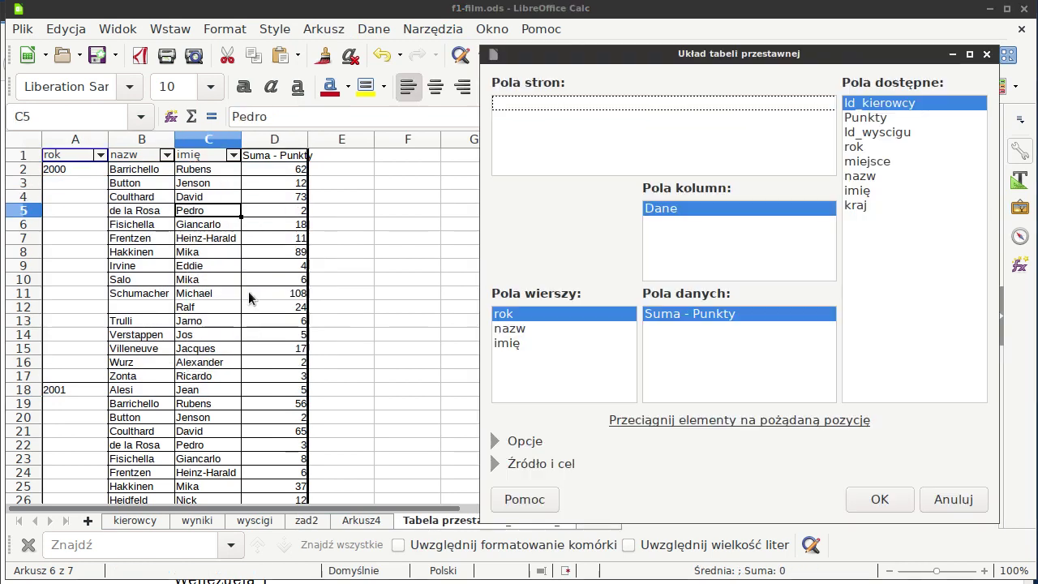
Sort the nazw field by Suma - Punkty in descending order and apply it.
double_click(527, 329)
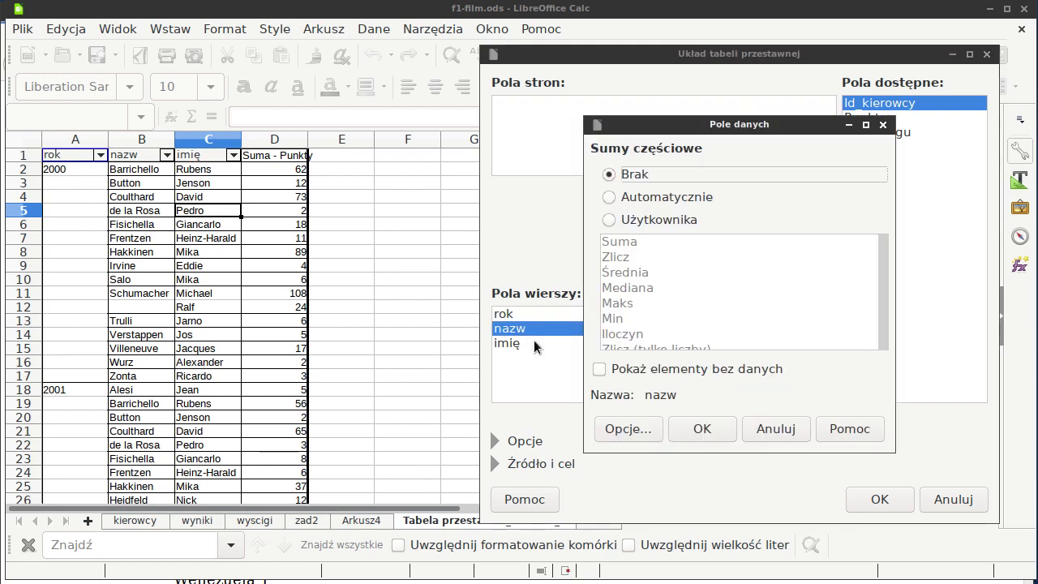
click(630, 430)
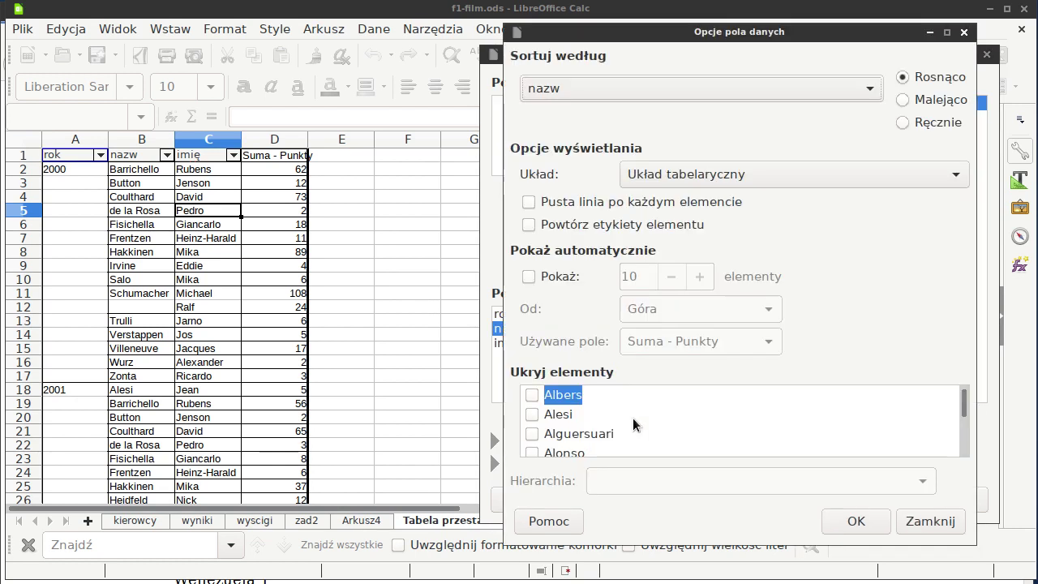
click(674, 89)
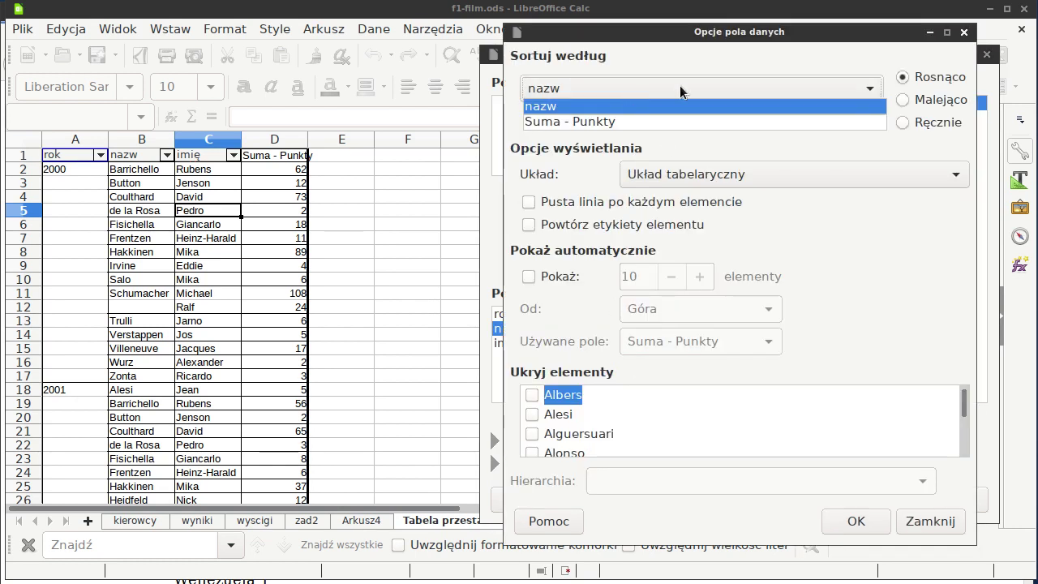
click(602, 123)
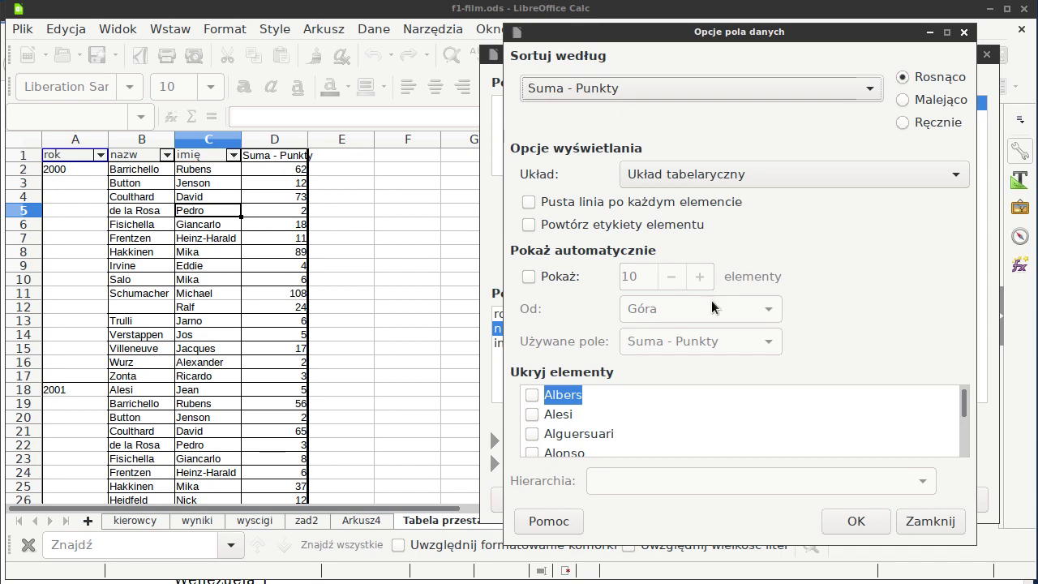
click(931, 104)
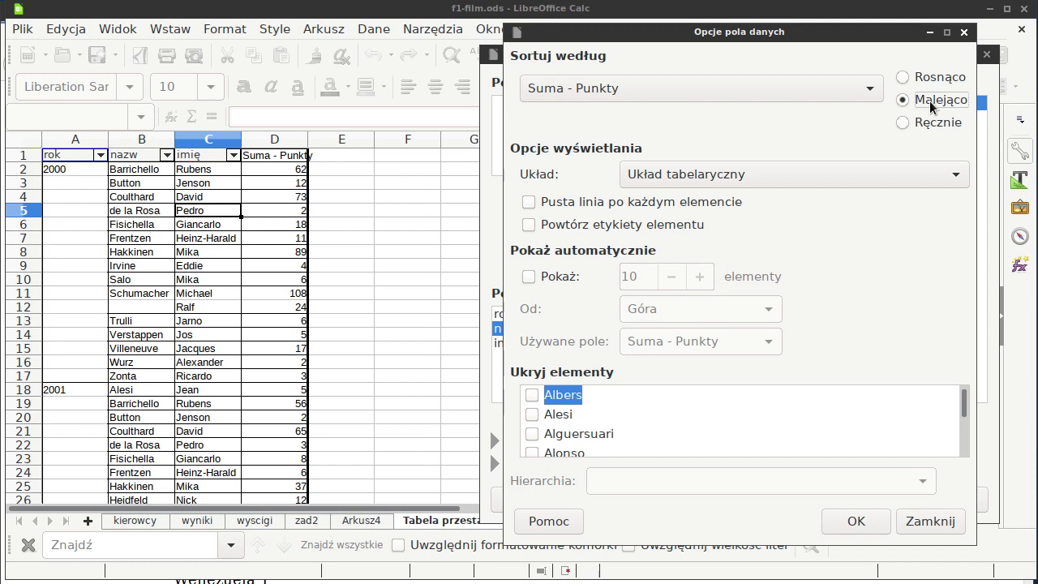
click(856, 521)
click(702, 429)
click(880, 499)
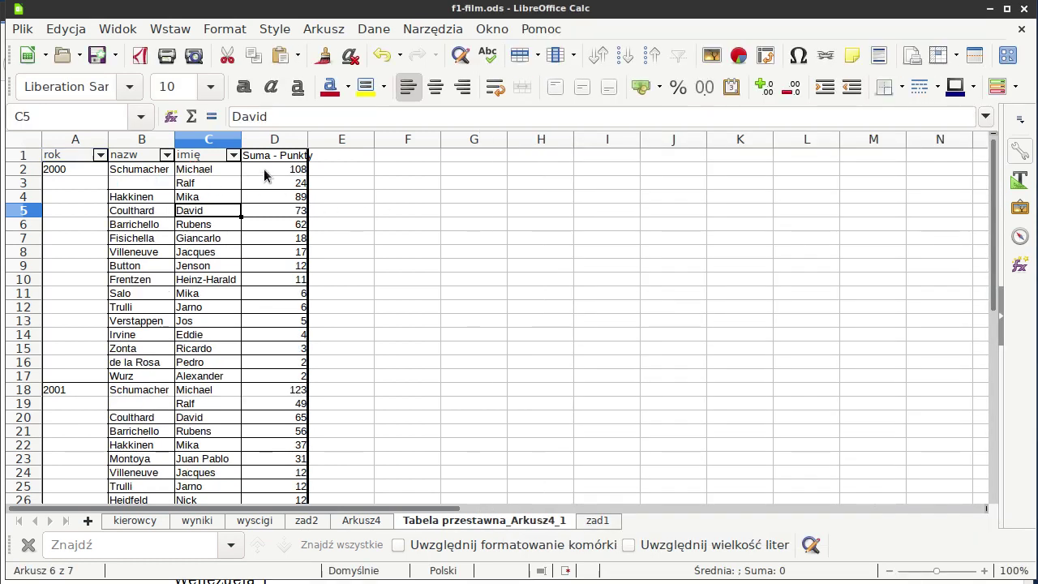
Filter the rok field to show only the years 2000, 2006 and 2012.
scroll(393, 260, down, 6)
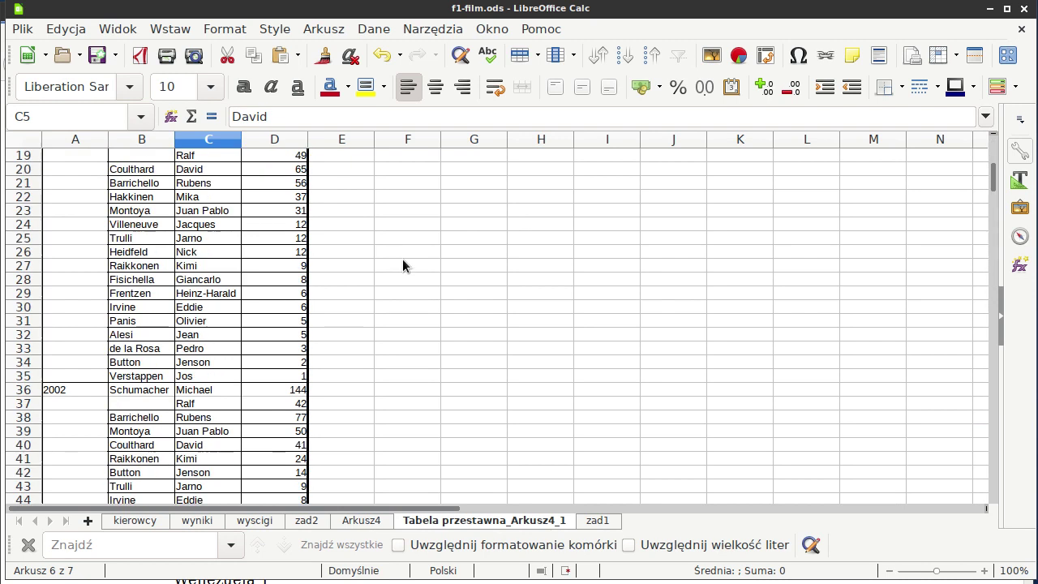
scroll(402, 259, down, 8)
scroll(402, 256, down, 7)
scroll(407, 265, down, 6)
scroll(405, 263, down, 7)
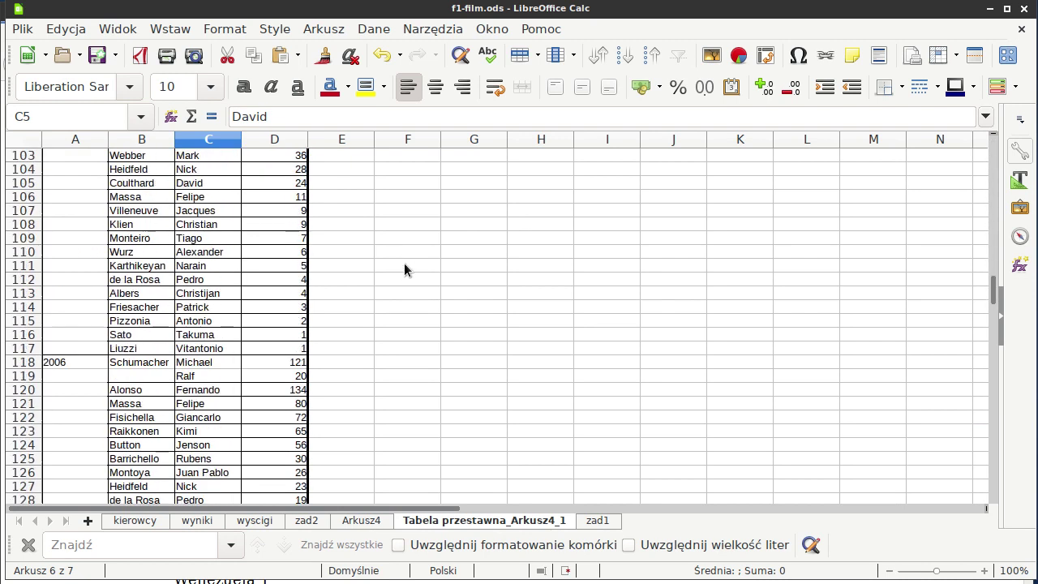
scroll(401, 261, up, 9)
scroll(396, 241, up, 11)
scroll(383, 216, up, 14)
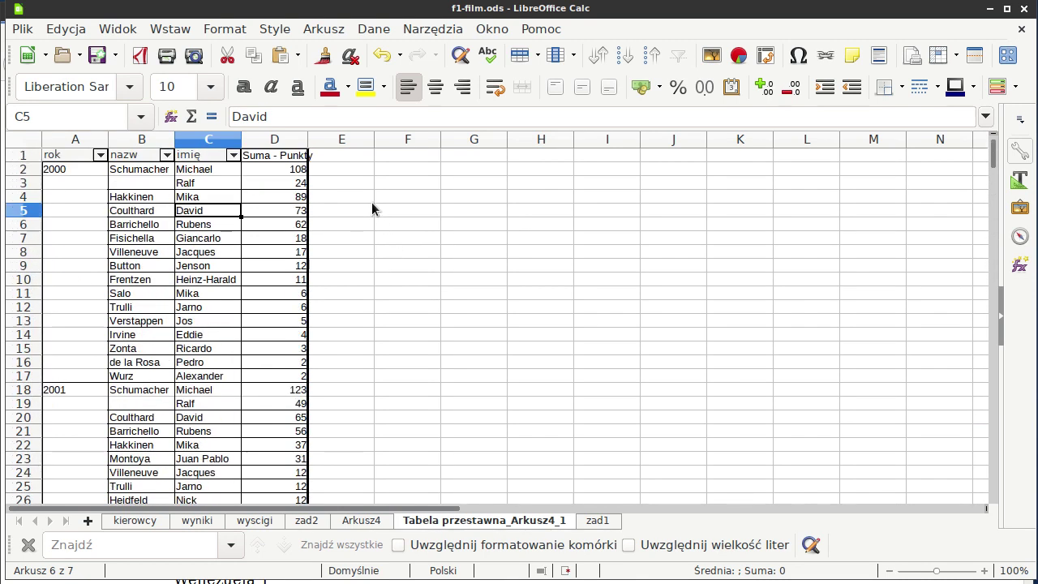
click(100, 155)
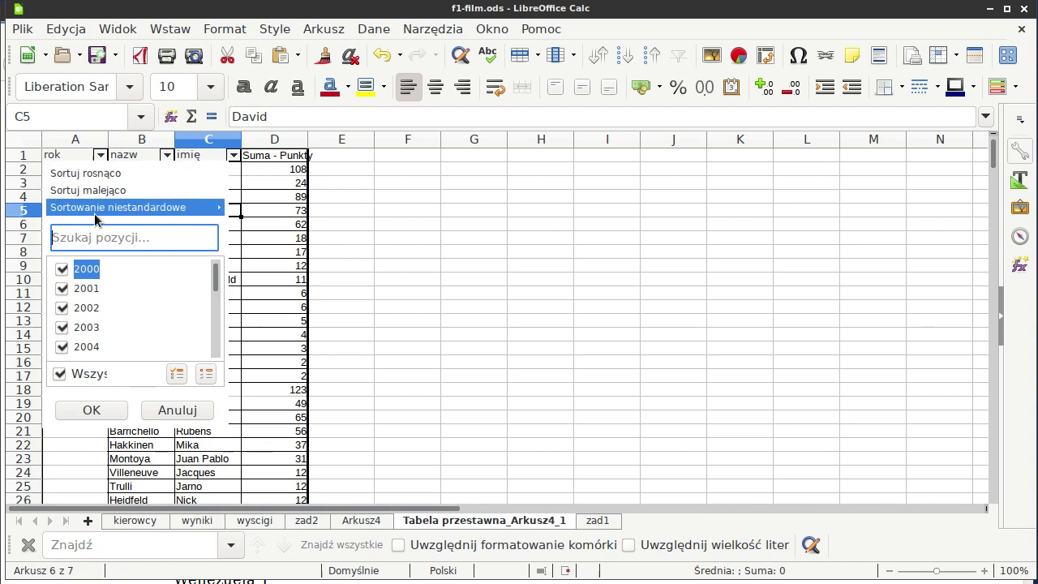
click(60, 373)
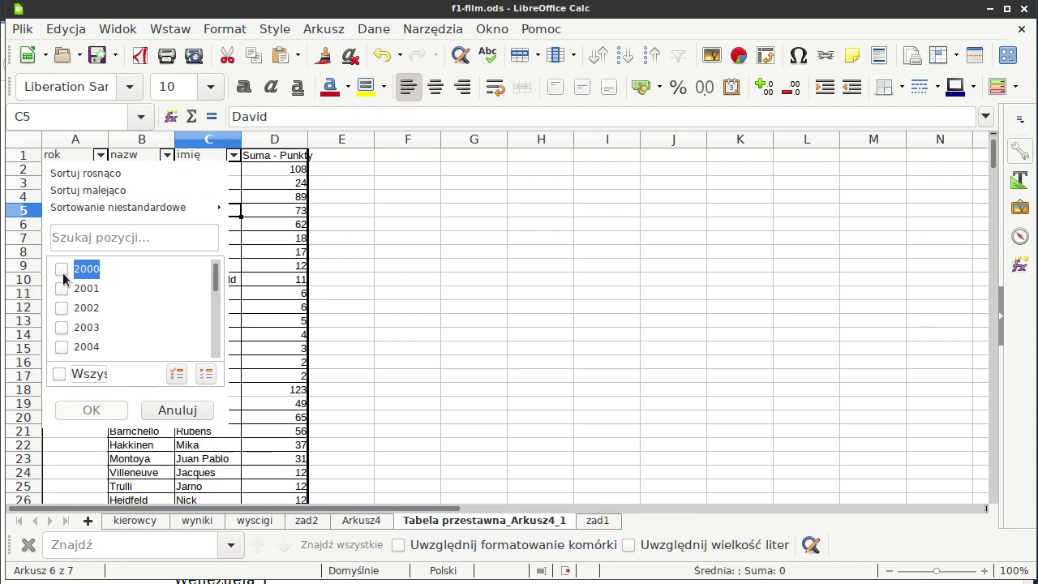
click(62, 269)
scroll(136, 308, down, 2)
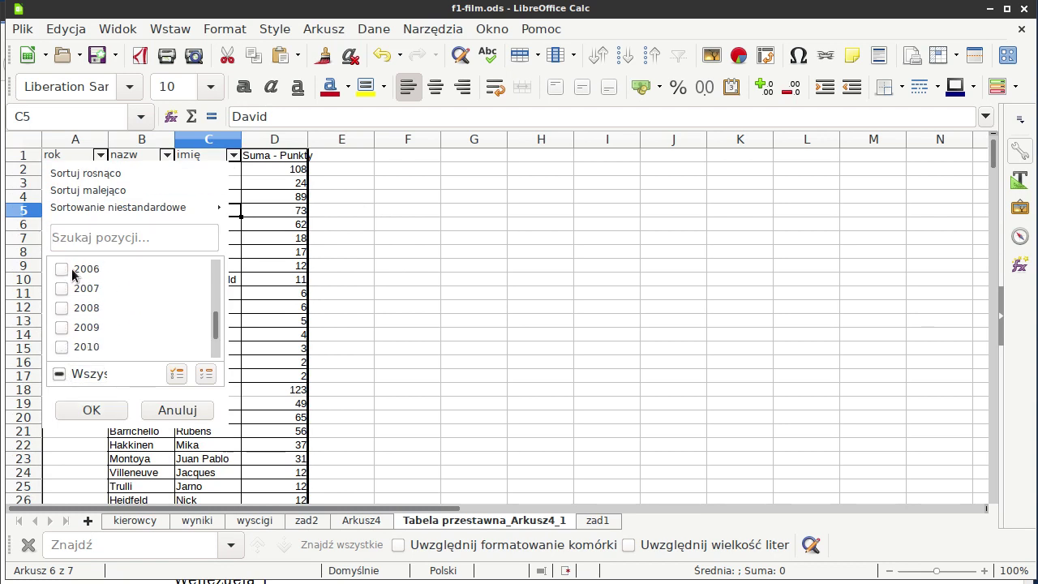
scroll(80, 292, down, 1)
click(62, 346)
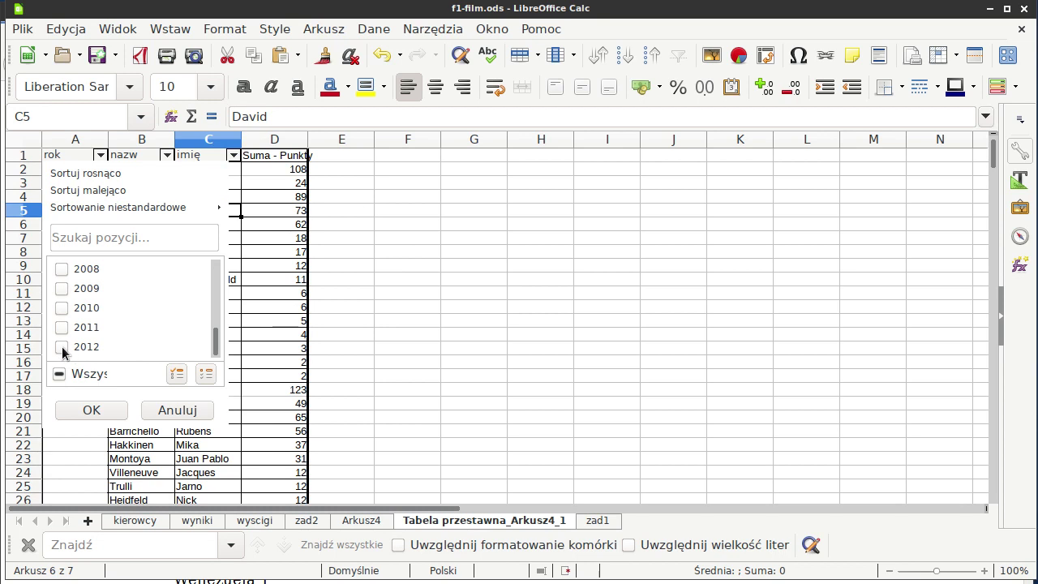
click(111, 418)
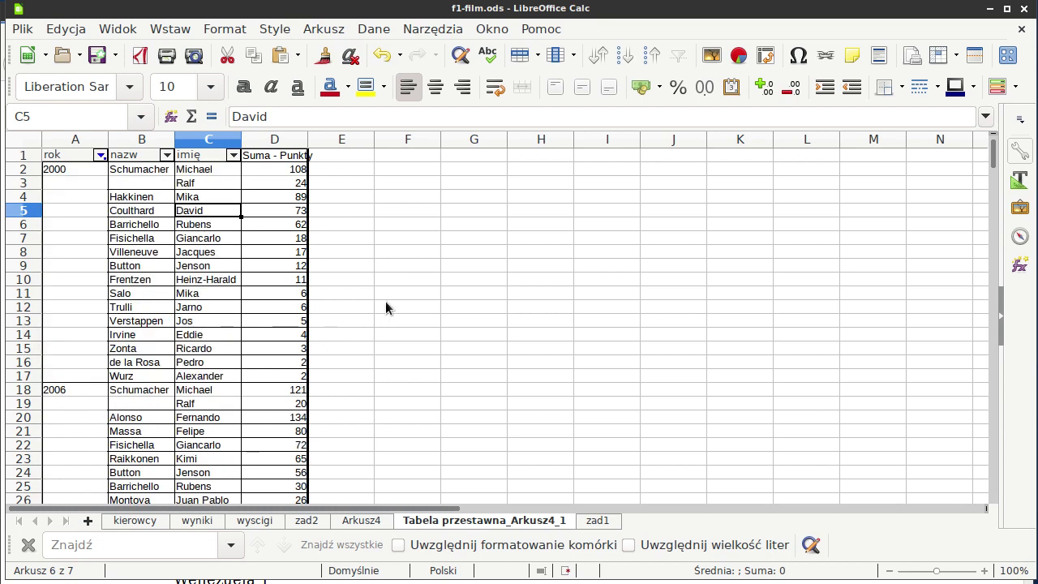
Rename the pivot sheet to zad3 and switch to the answer key in Firefox.
scroll(360, 210, down, 2)
scroll(362, 239, down, 5)
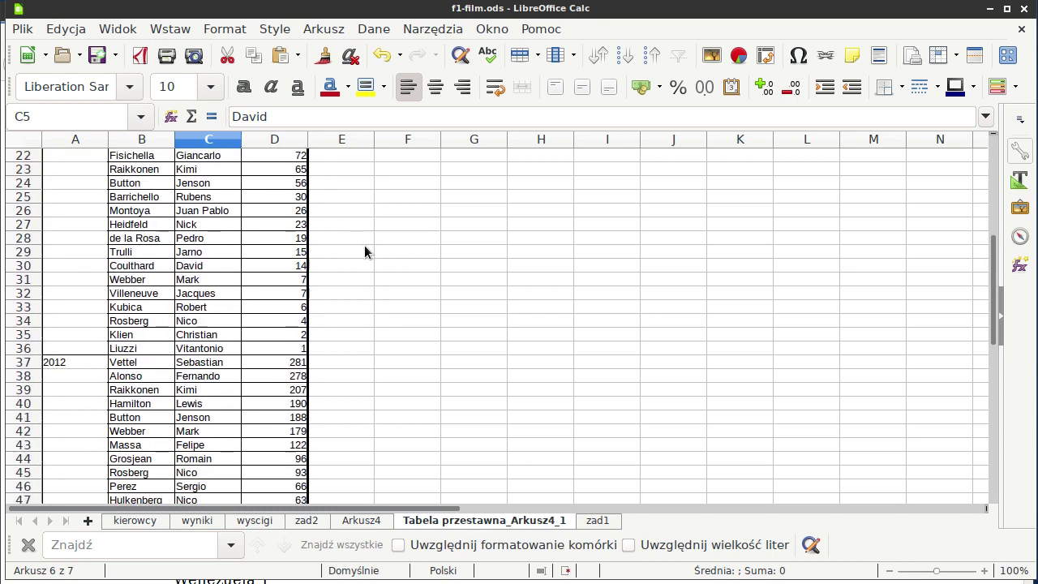
scroll(364, 245, down, 5)
scroll(371, 250, up, 1)
scroll(372, 253, up, 4)
scroll(372, 253, up, 7)
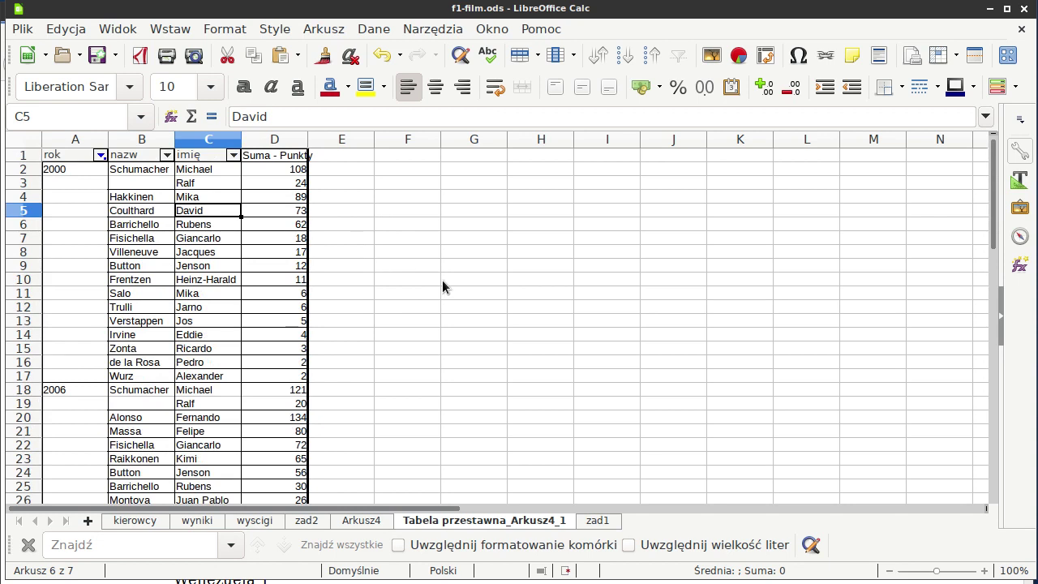
right_click(479, 520)
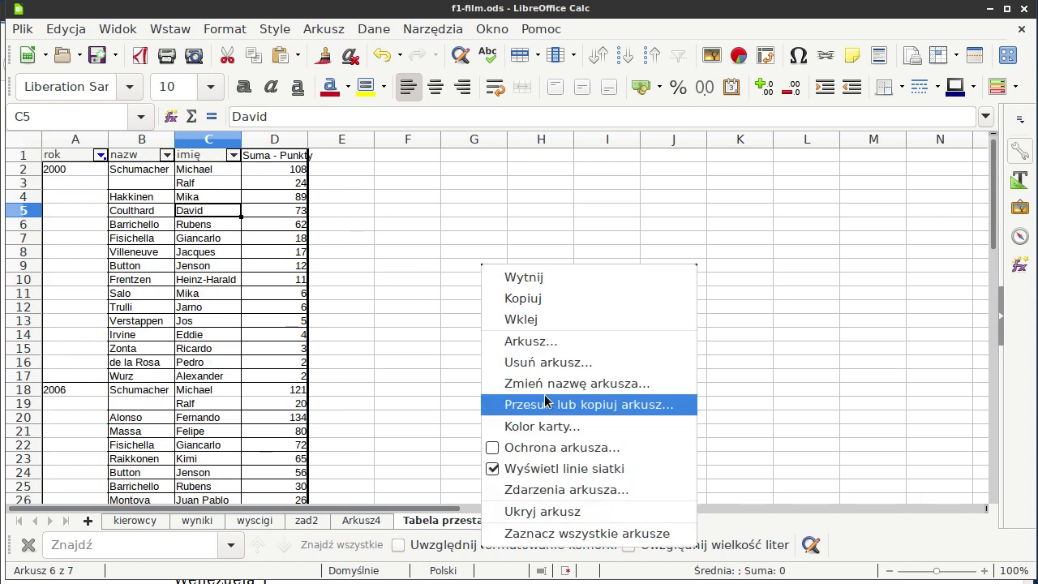
click(572, 384)
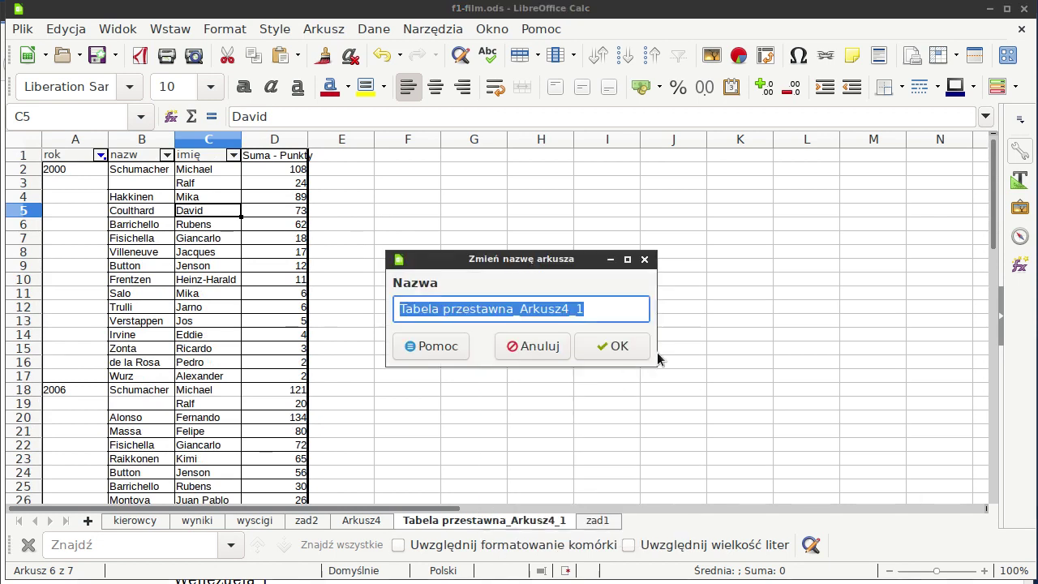
text(zad3)
key(Return)
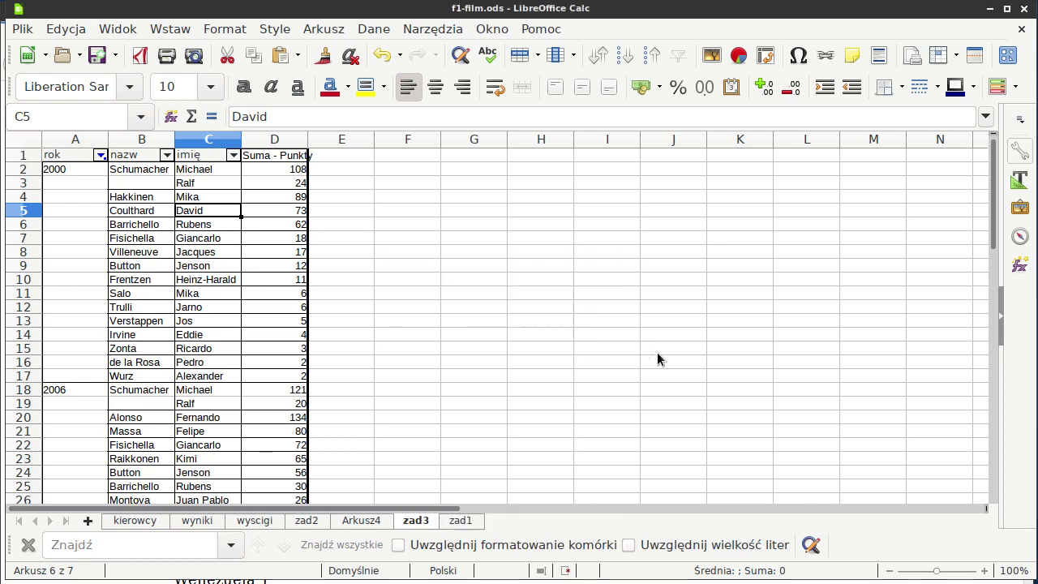
key(alt+Tab)
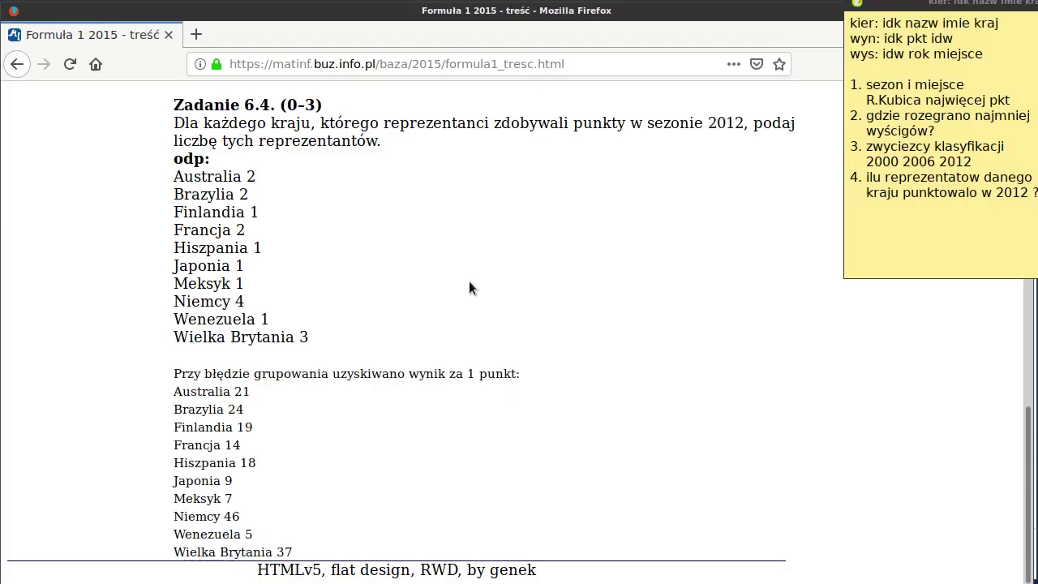
mouse_move(864, 179)
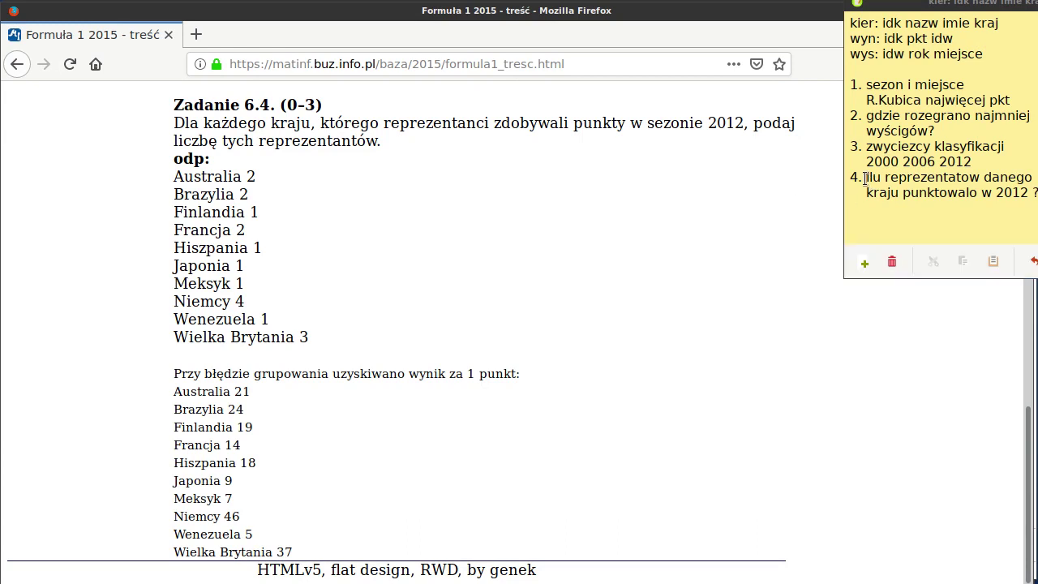
Review the Zadanie 6.4 answers, highlighting the 2012 question and Australia 2 line, then return to Calc.
drag(865, 178, 1035, 185)
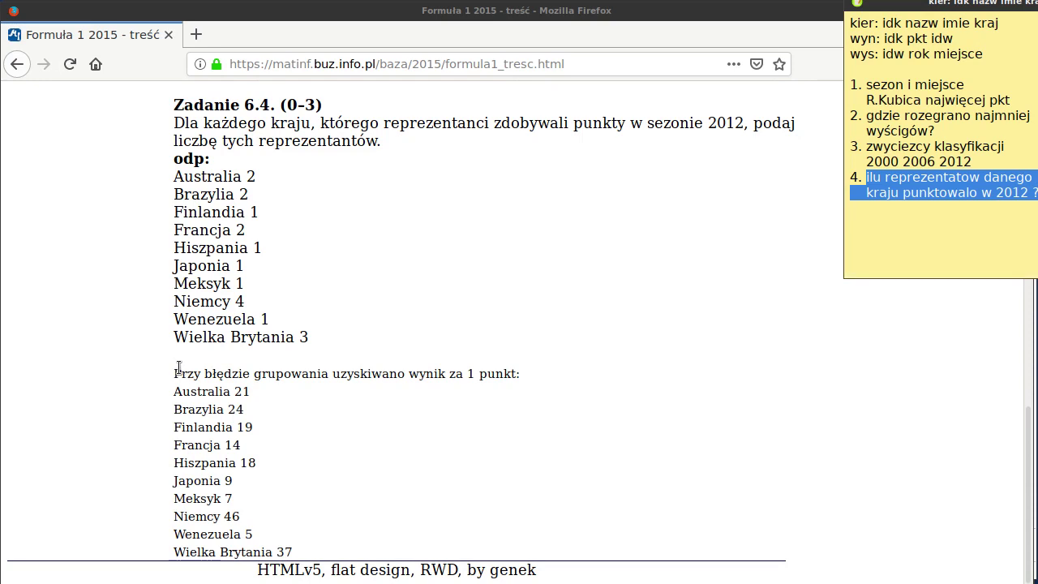
drag(174, 369, 250, 442)
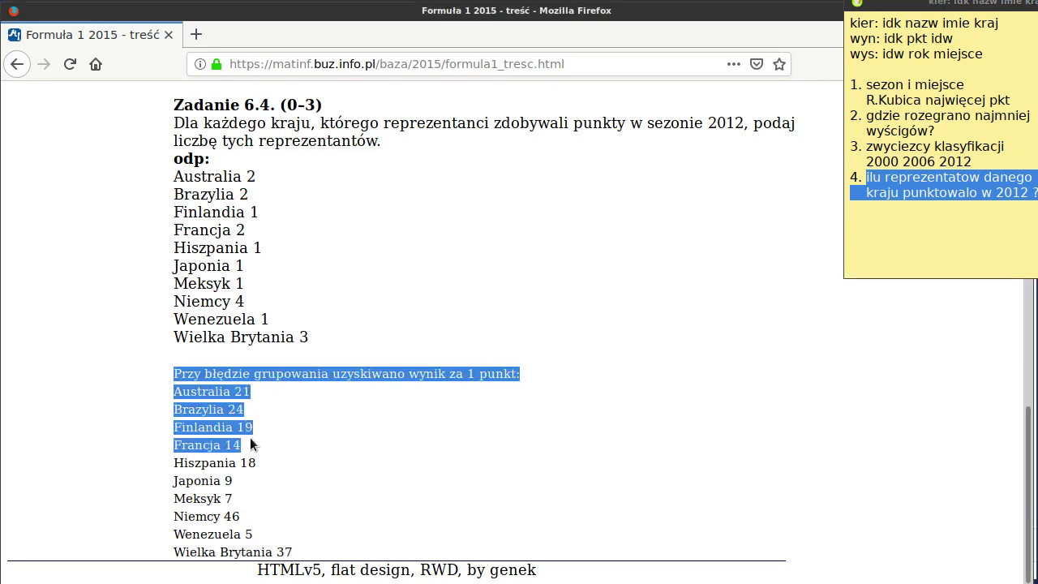
click(256, 387)
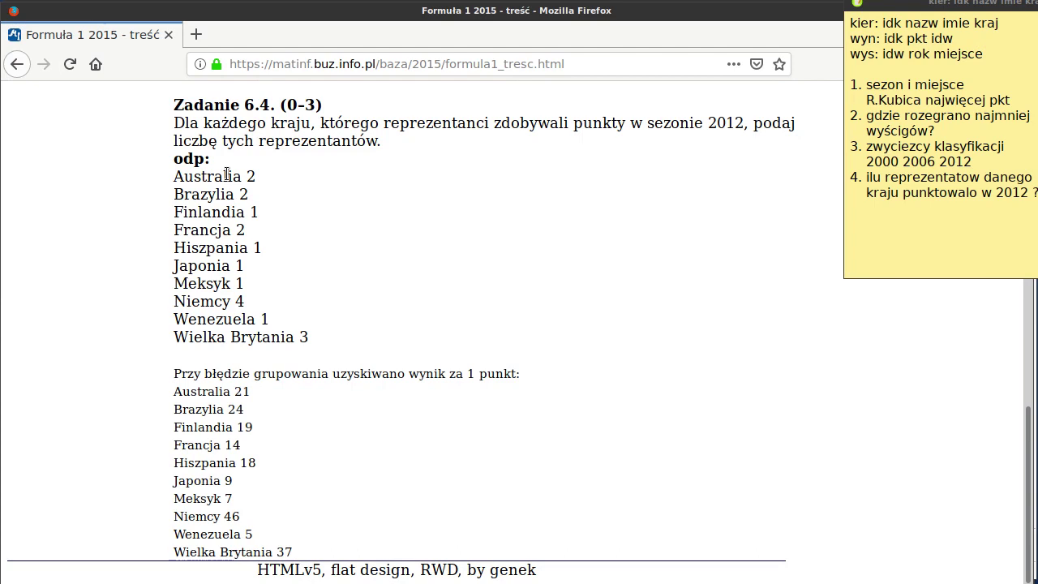
drag(228, 175, 261, 182)
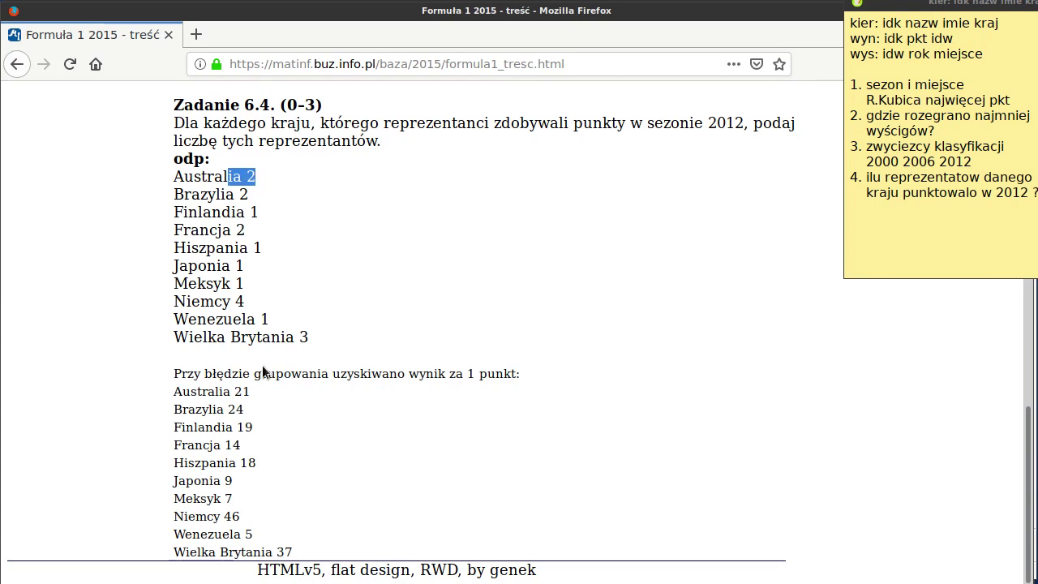
click(214, 391)
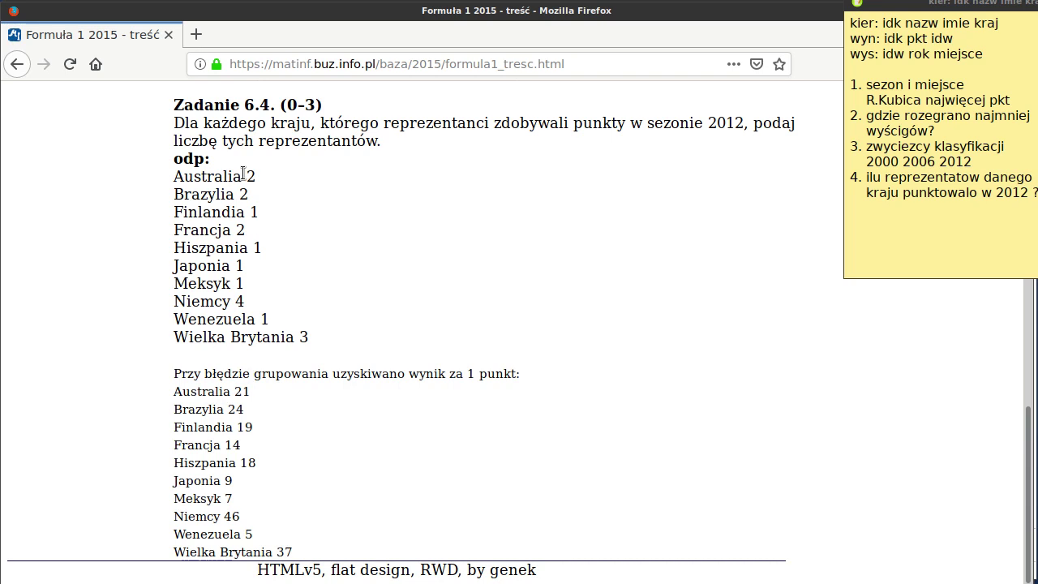
drag(185, 179, 258, 185)
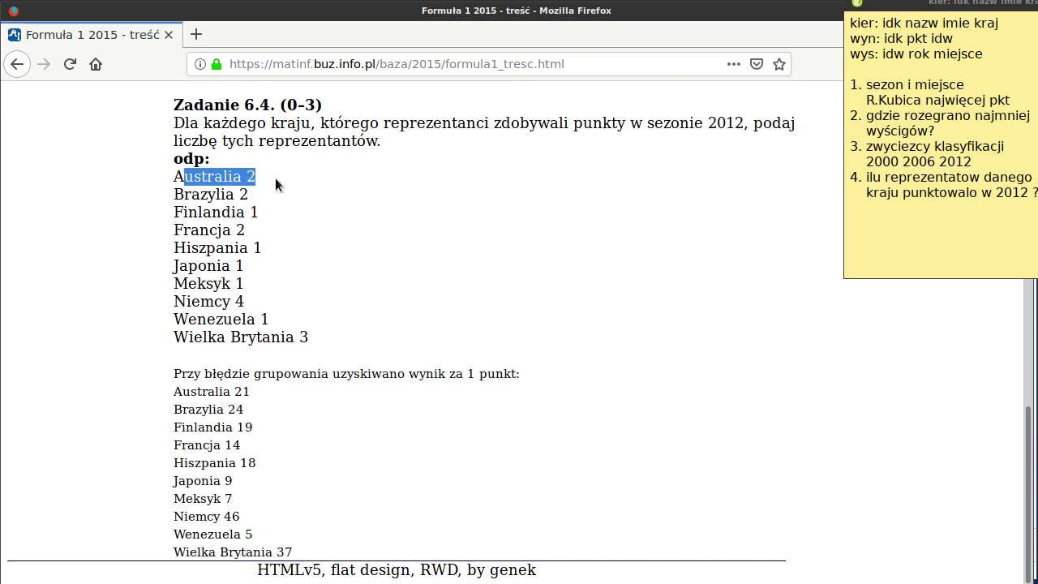
key(alt+Tab)
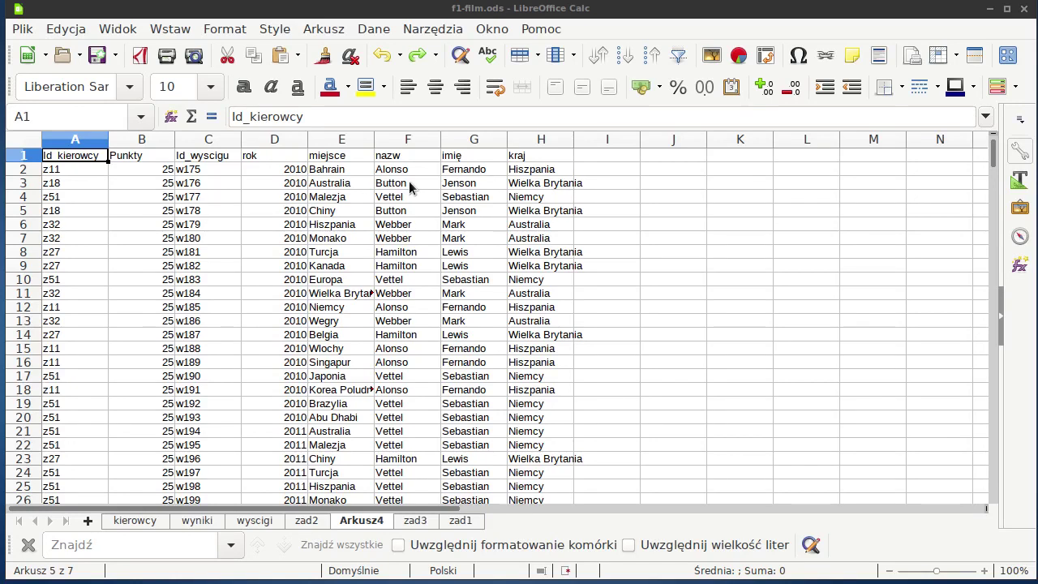
Start a new pivot table from the Arkusz4 data with rok as a page field.
click(388, 29)
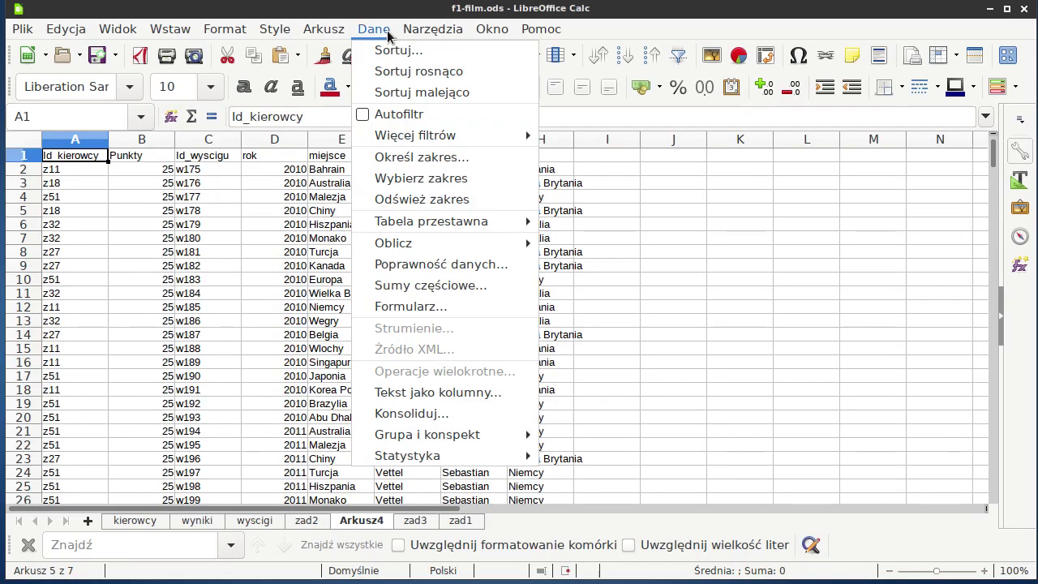
mouse_move(431, 221)
click(575, 224)
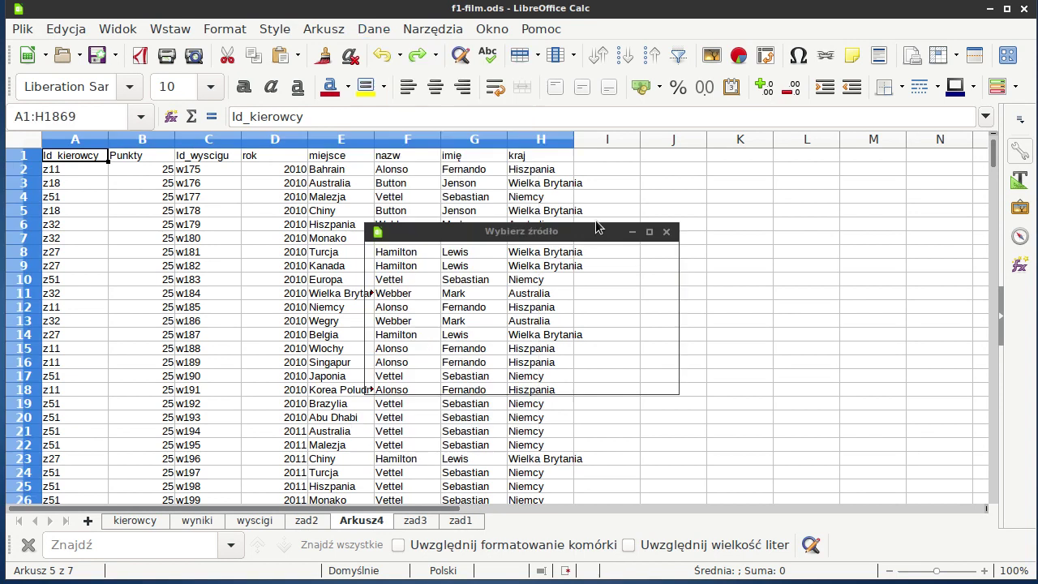
click(628, 366)
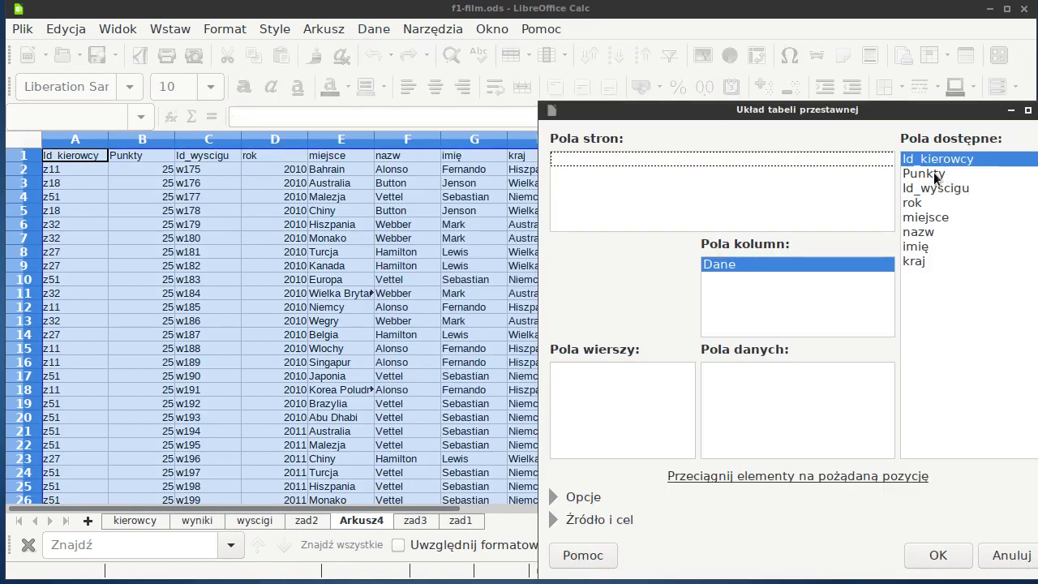
drag(934, 200, 595, 168)
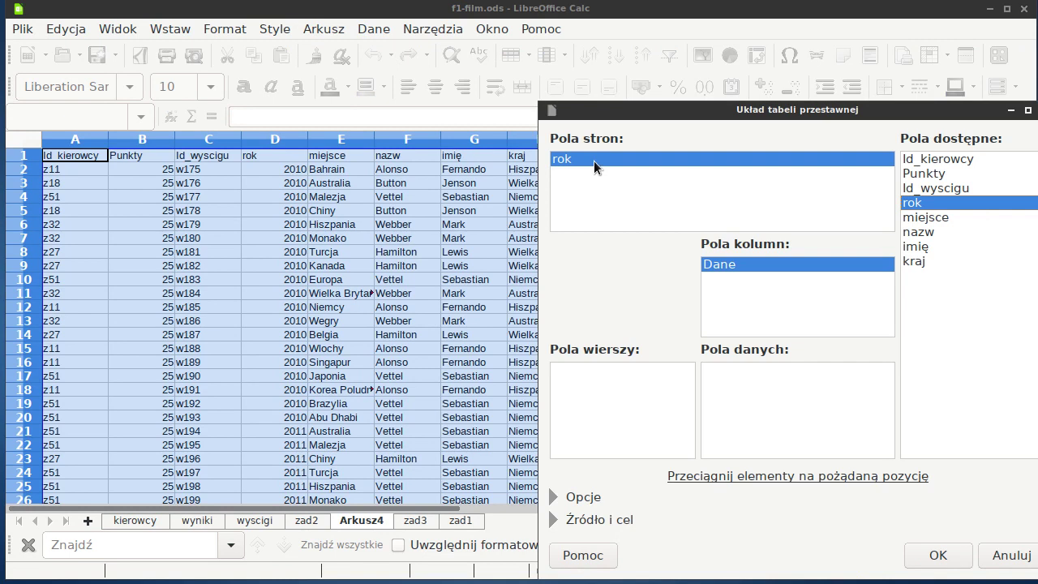
drag(620, 113, 684, 94)
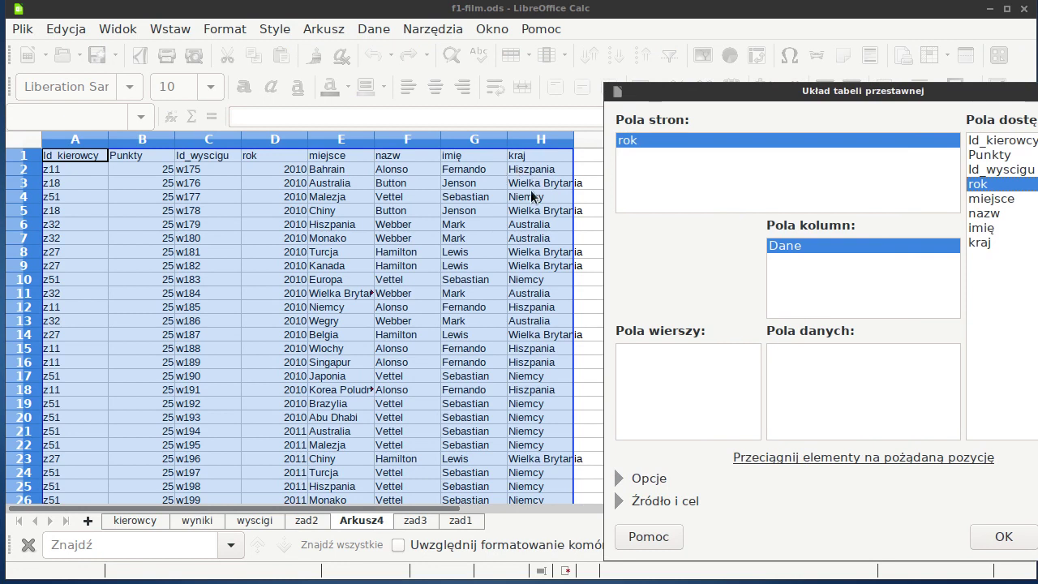
Add kraj as a row field and as a Zlicz (count) data field, and create the pivot.
drag(986, 244, 688, 356)
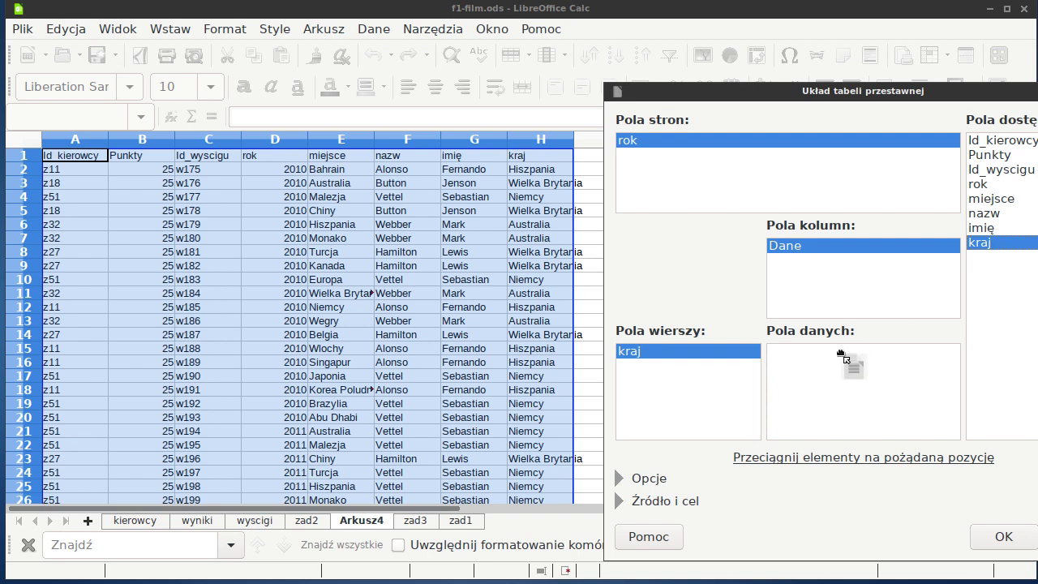
drag(996, 249, 840, 360)
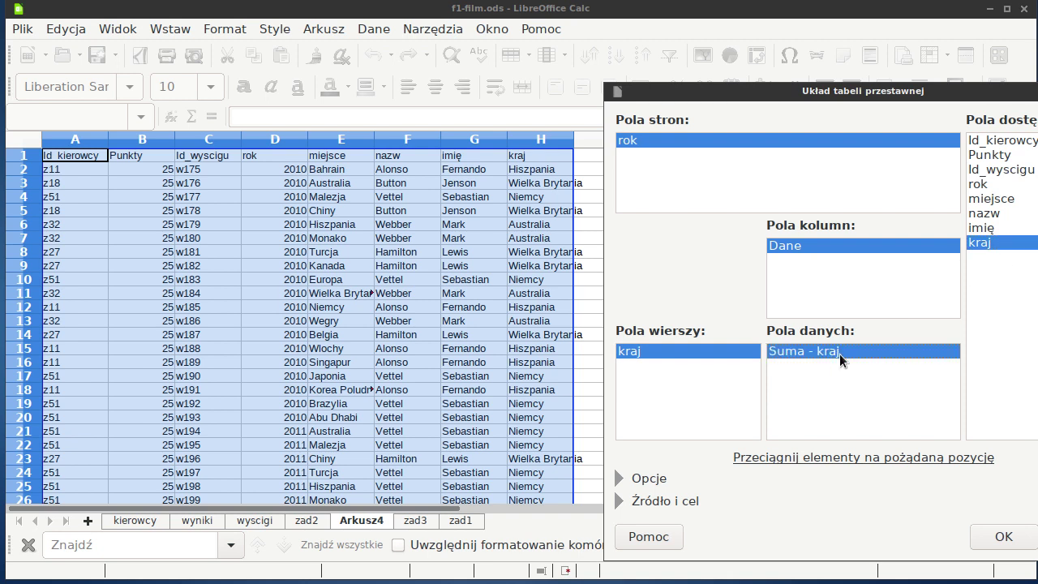
double_click(840, 351)
click(776, 246)
click(886, 451)
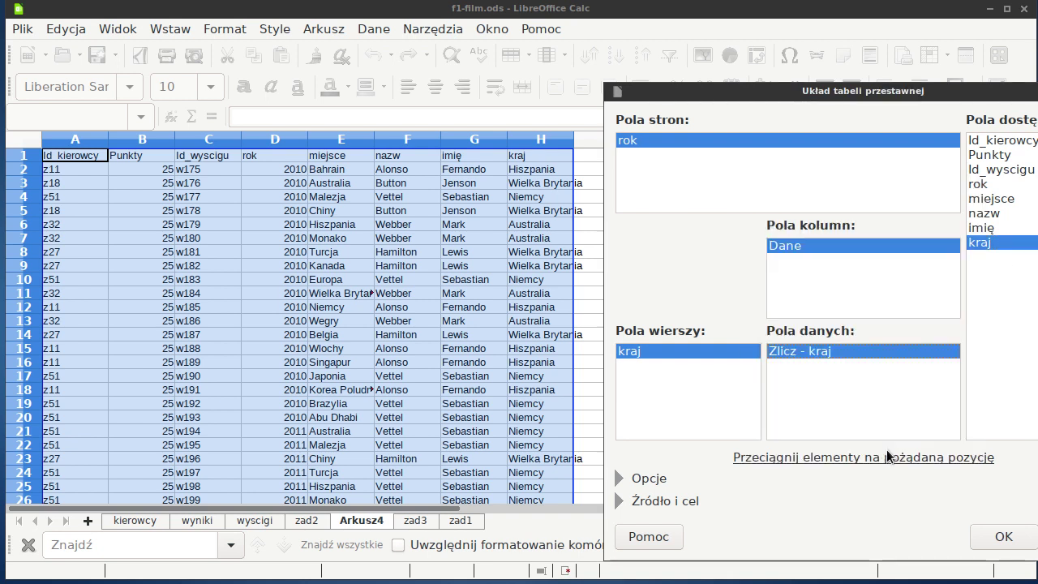
click(1004, 536)
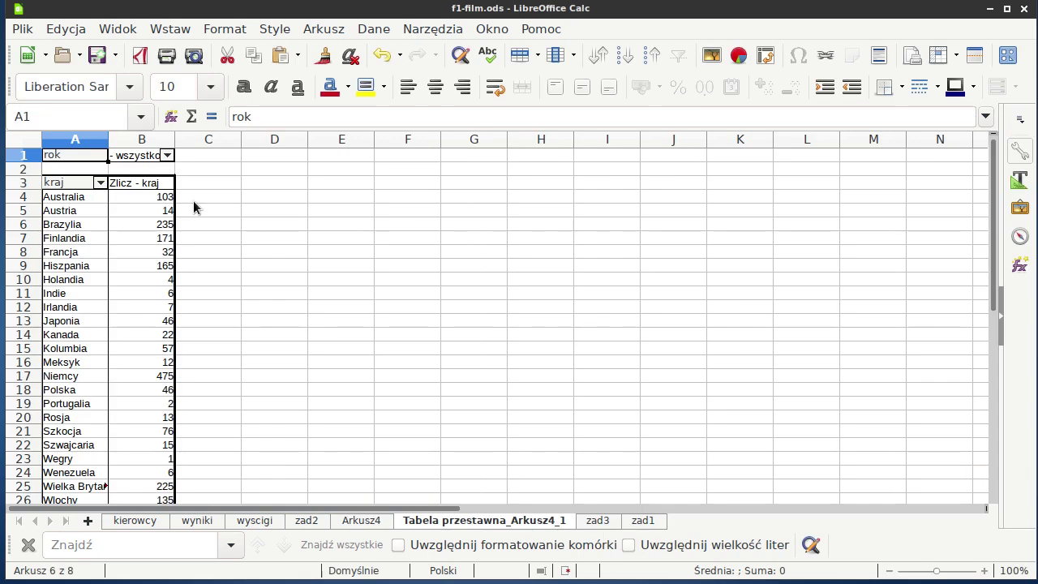
Filter the per-country pivot to rok 2012 only, leaving 200 entries.
click(167, 156)
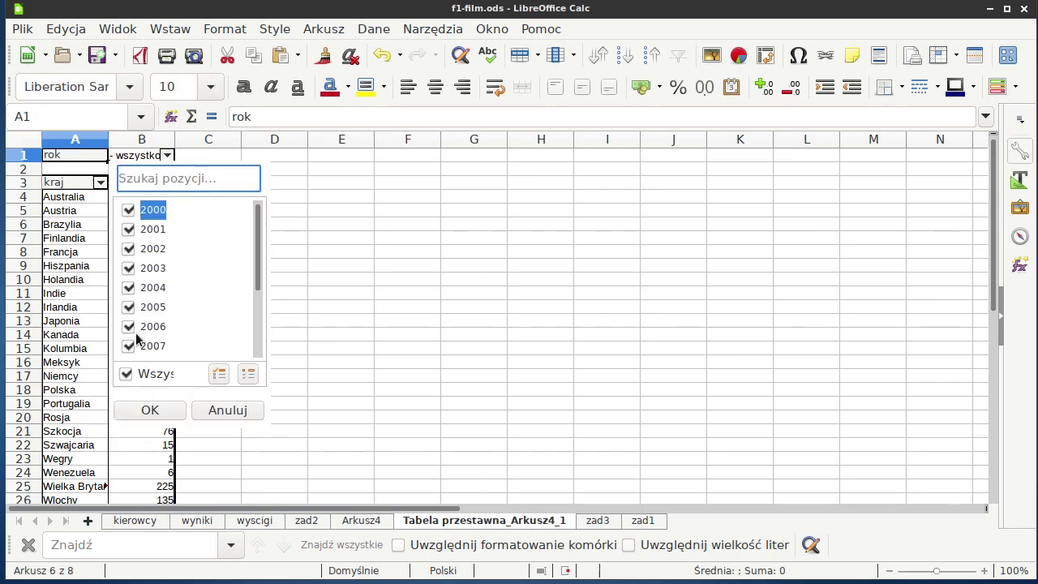
click(126, 373)
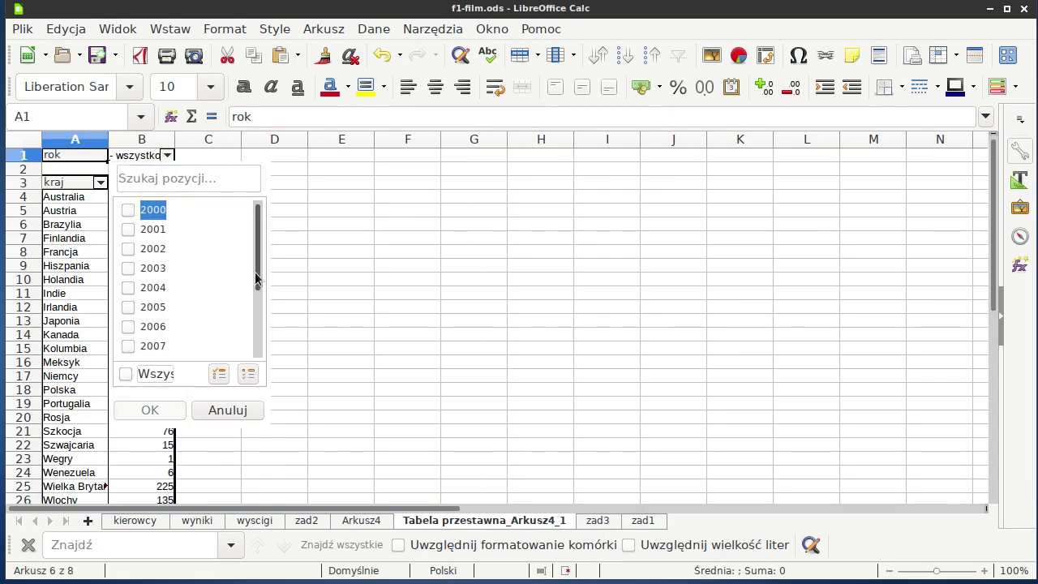
drag(256, 278, 258, 359)
click(128, 346)
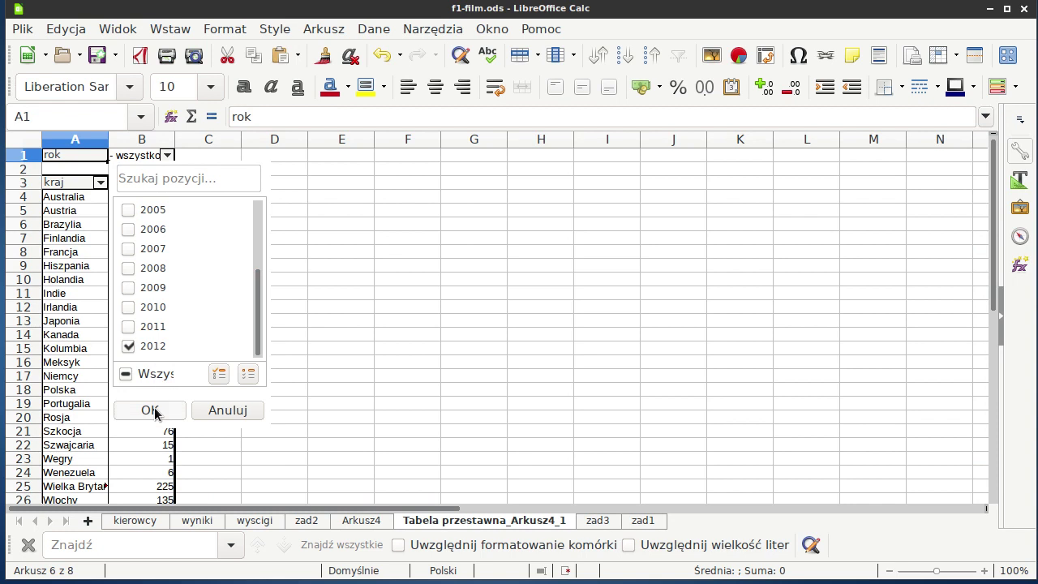
click(150, 411)
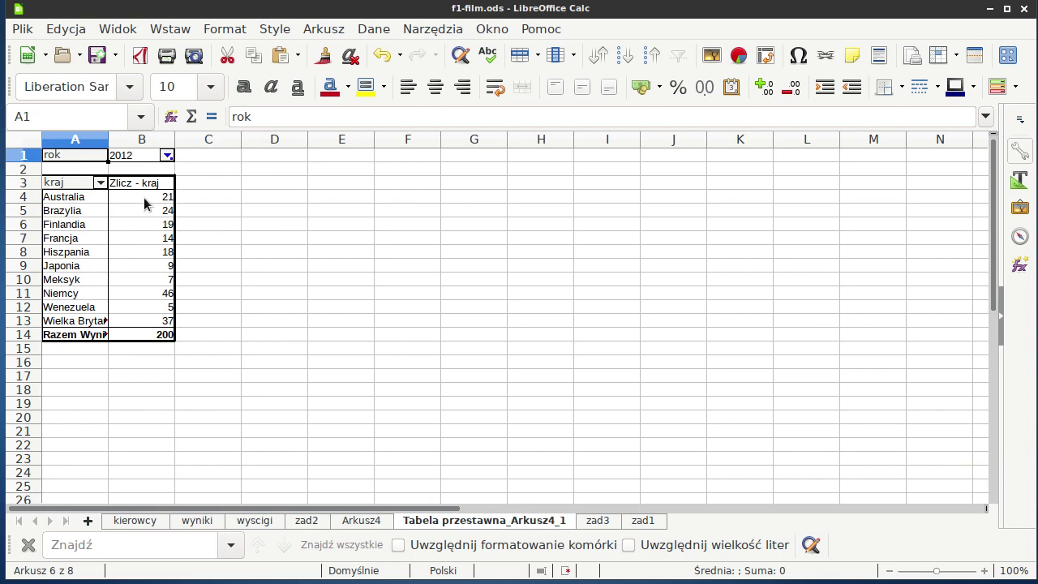
right_click(145, 197)
Add Id_kierowcy as a second row field under kraj.
click(203, 276)
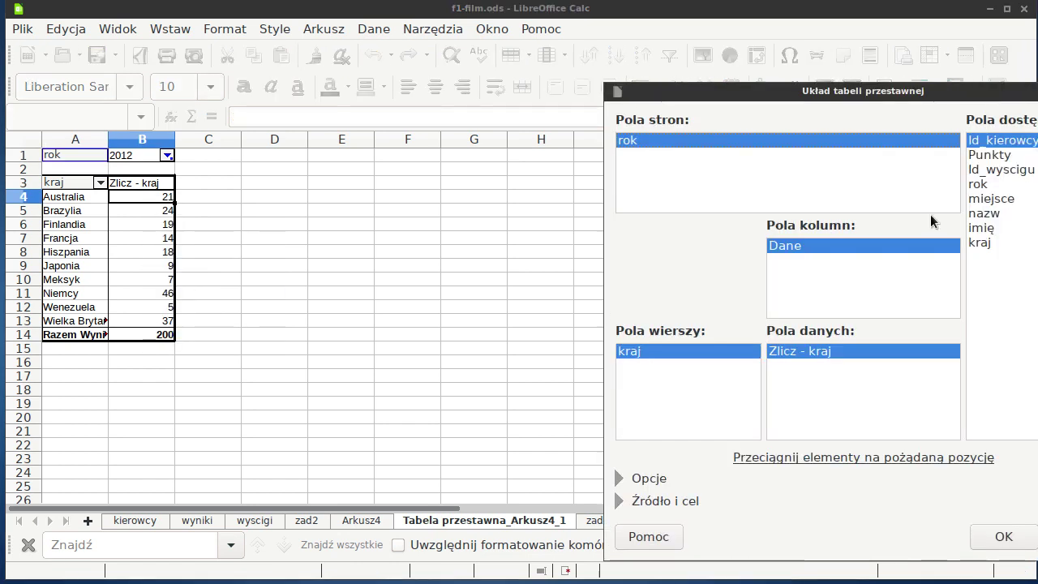
drag(1016, 144, 669, 378)
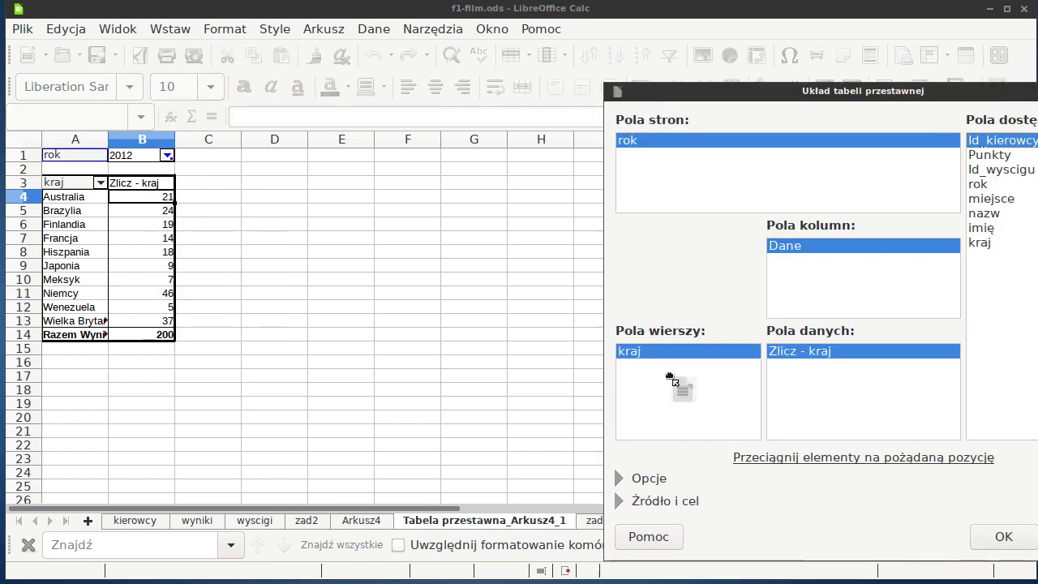
click(1003, 537)
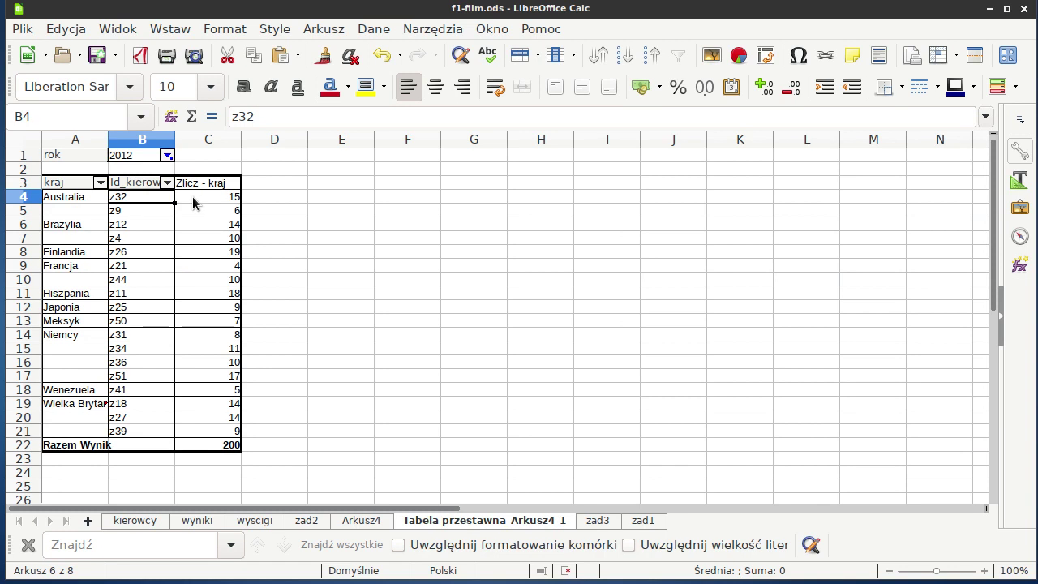
Enable Powtórz etykiety elementu for kraj so the country repeats on every row.
right_click(113, 209)
click(162, 283)
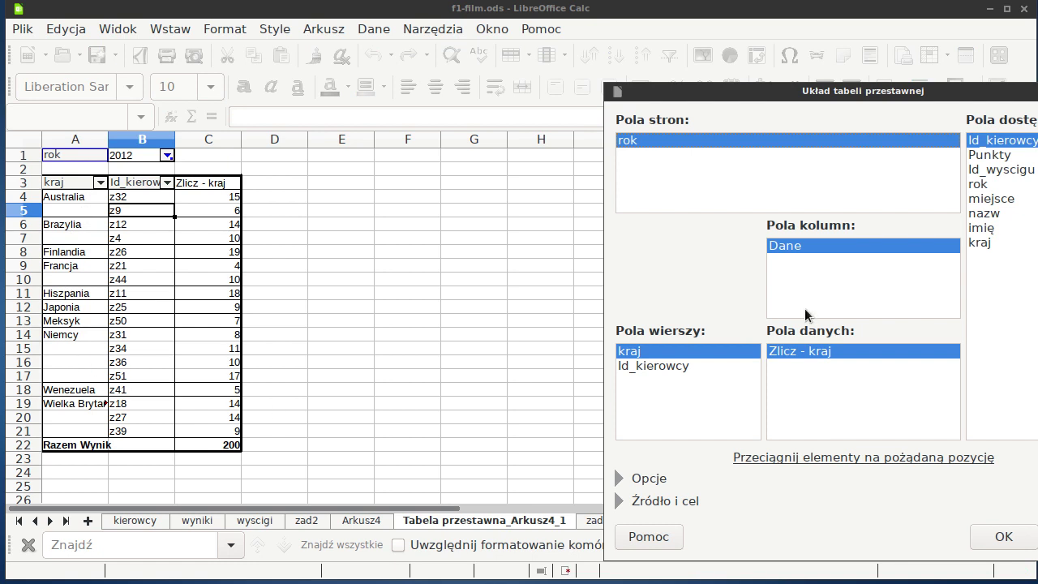
double_click(654, 358)
click(735, 466)
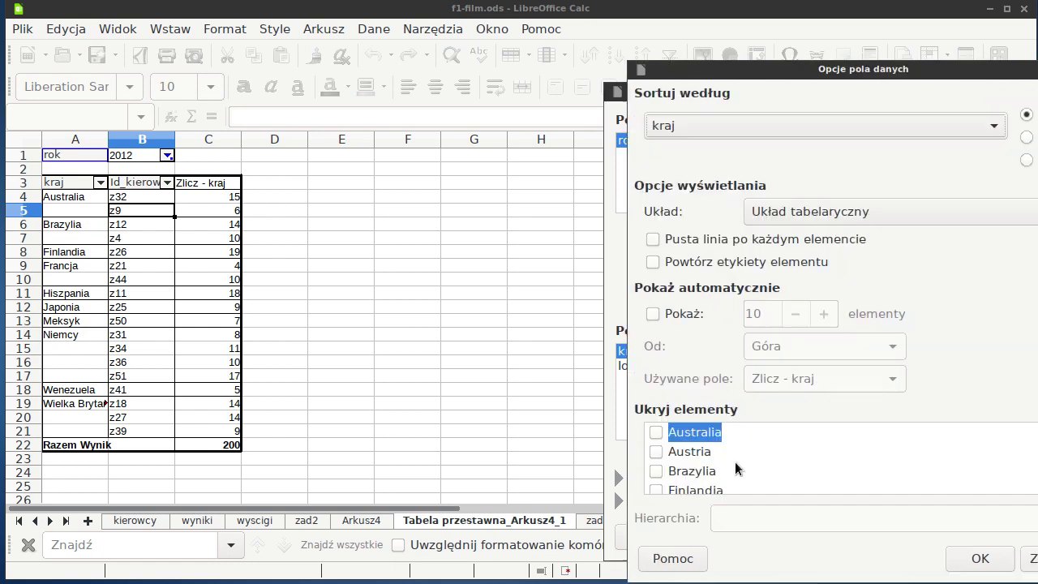
click(685, 266)
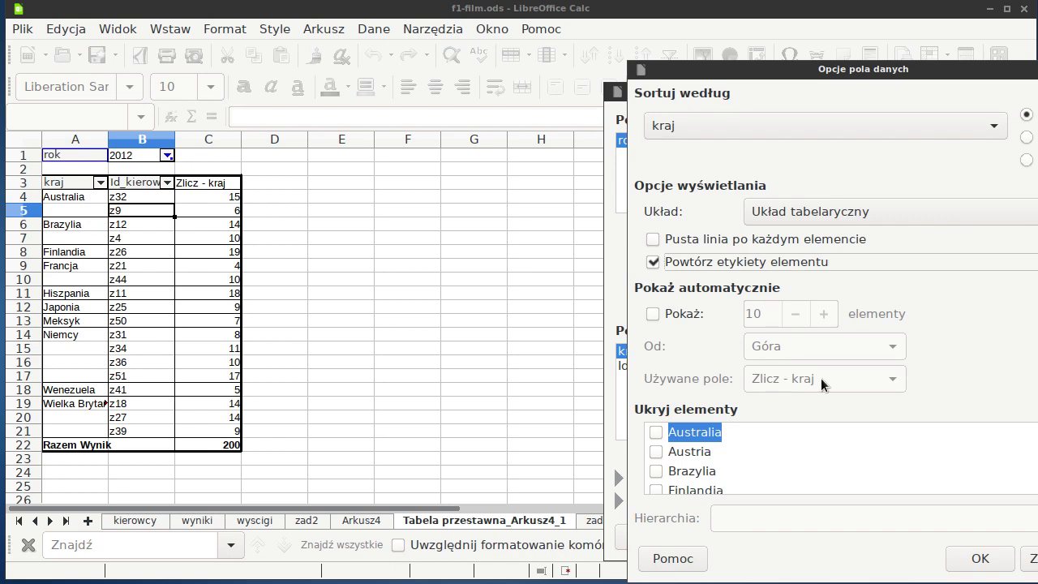
click(977, 556)
click(821, 469)
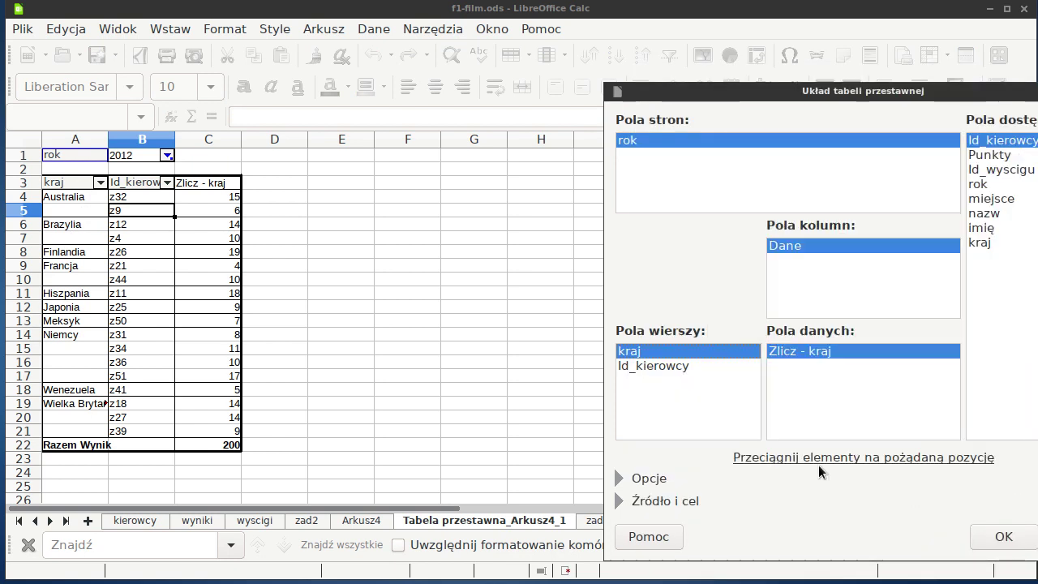
click(994, 536)
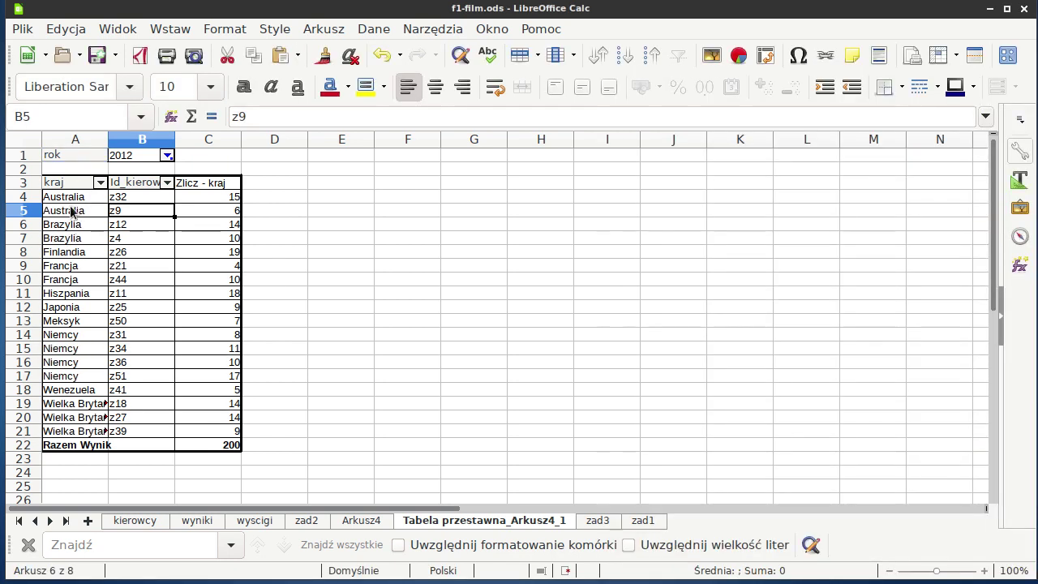
Copy the country labels from A3:A21 into column E starting at E3.
drag(82, 431, 67, 185)
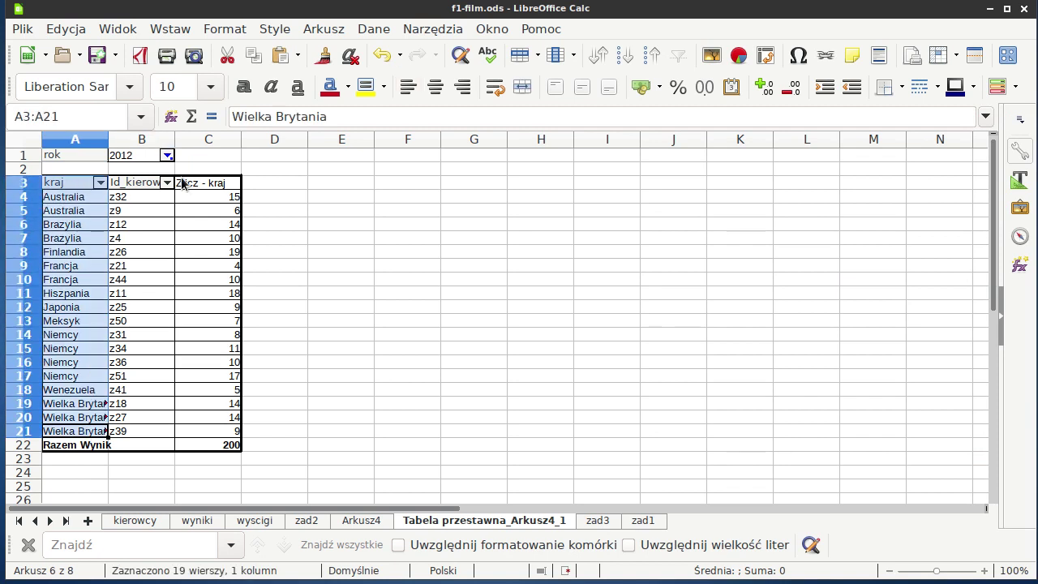
key(ctrl+c)
click(350, 181)
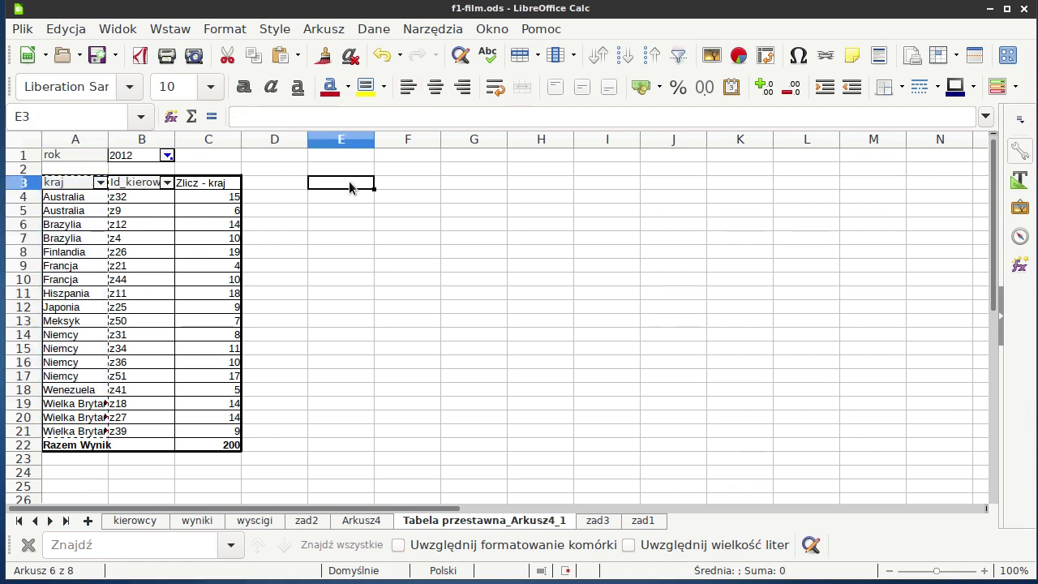
key(ctrl+v)
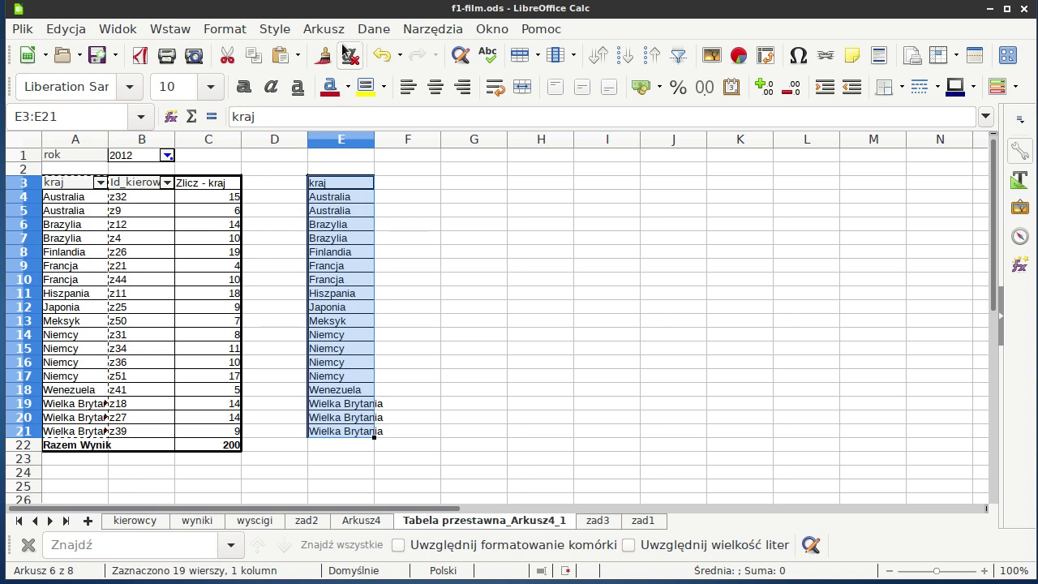
Build a pivot table from the copied countries with kraj as row field and Count as data.
click(369, 30)
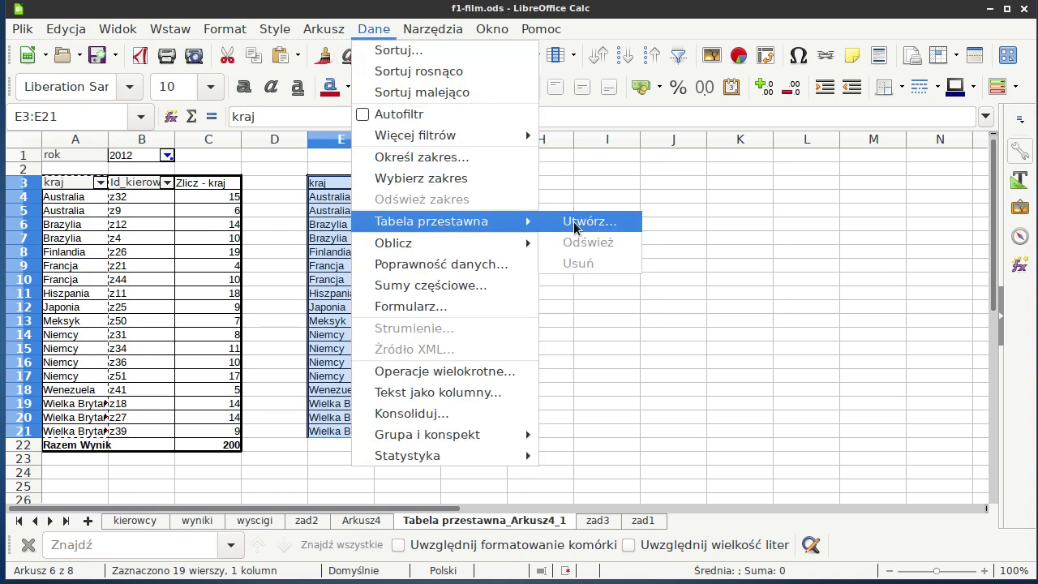
click(584, 221)
drag(533, 233, 682, 214)
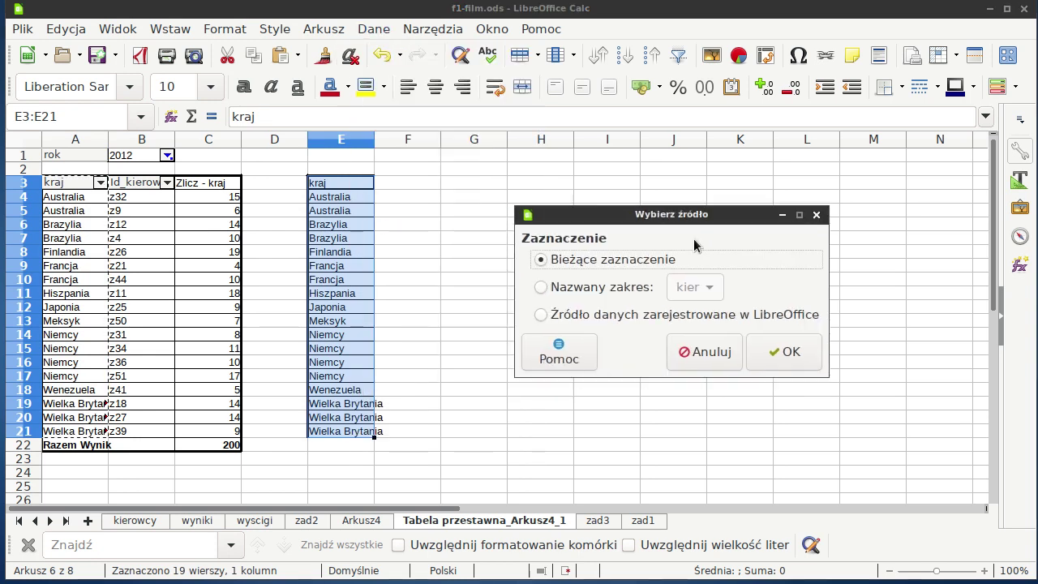
click(775, 358)
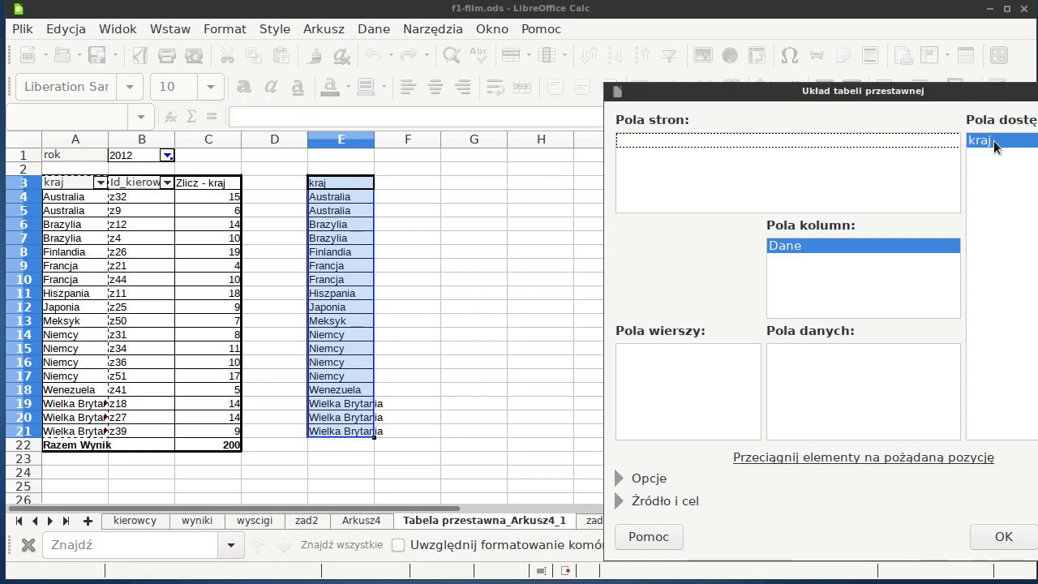
drag(994, 140, 661, 378)
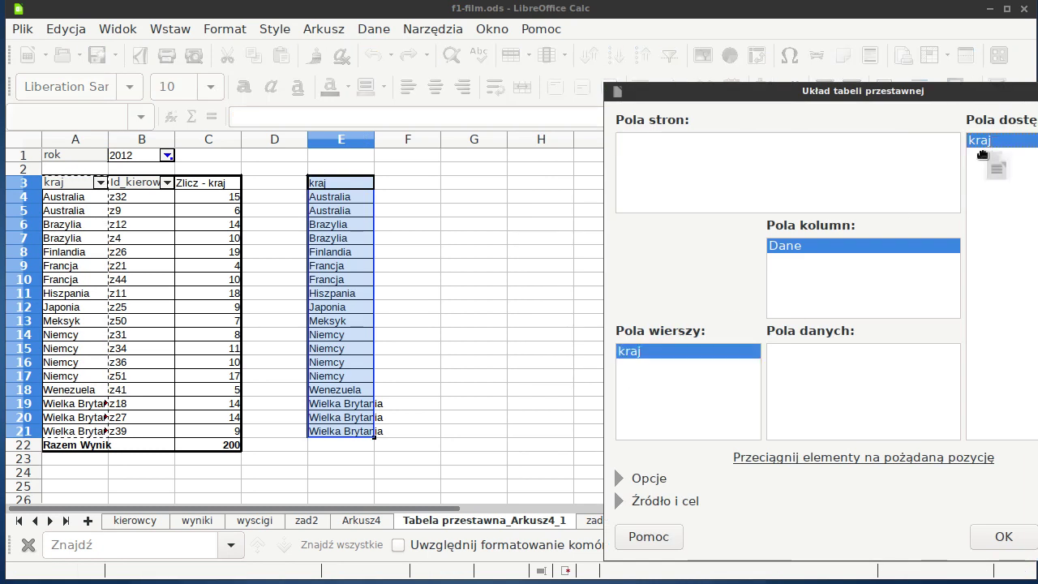
drag(981, 143, 819, 355)
double_click(819, 354)
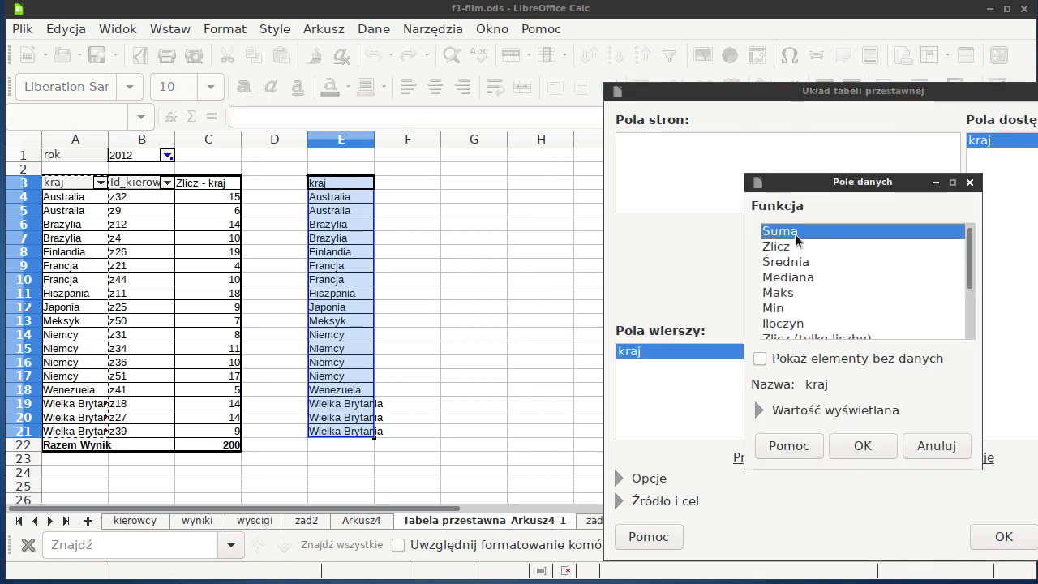
click(791, 246)
click(862, 446)
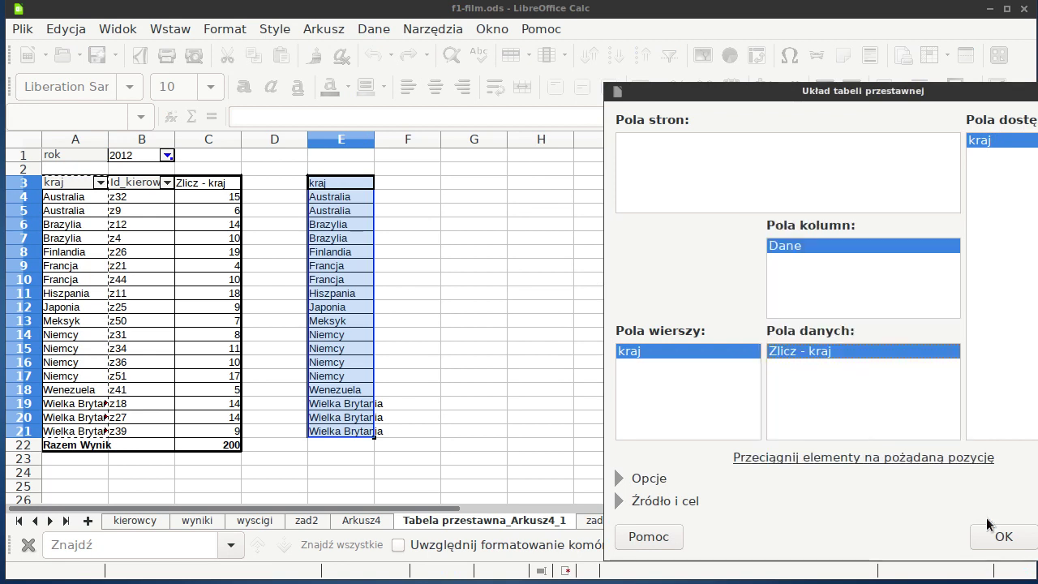
click(1004, 536)
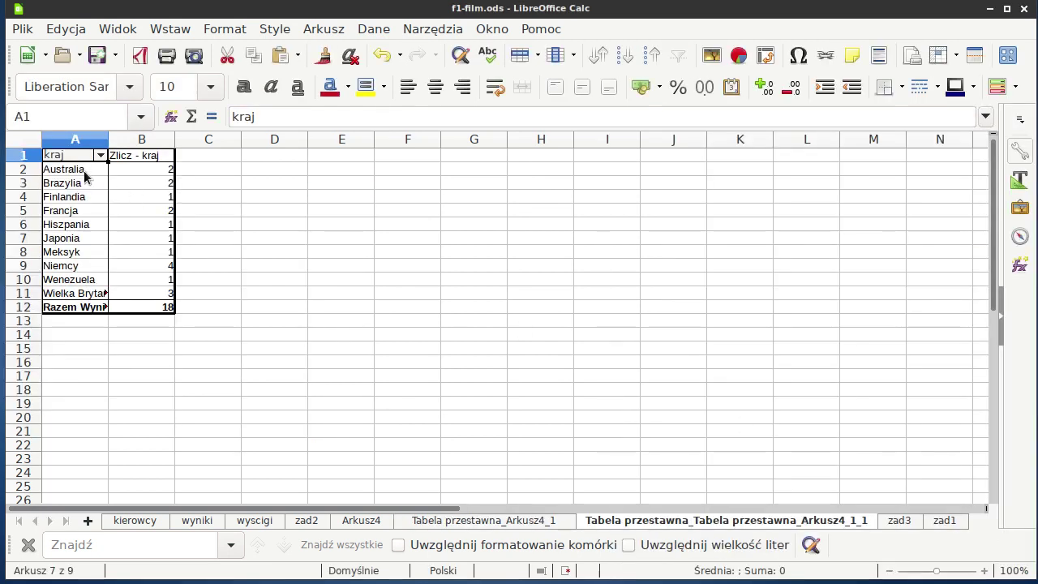